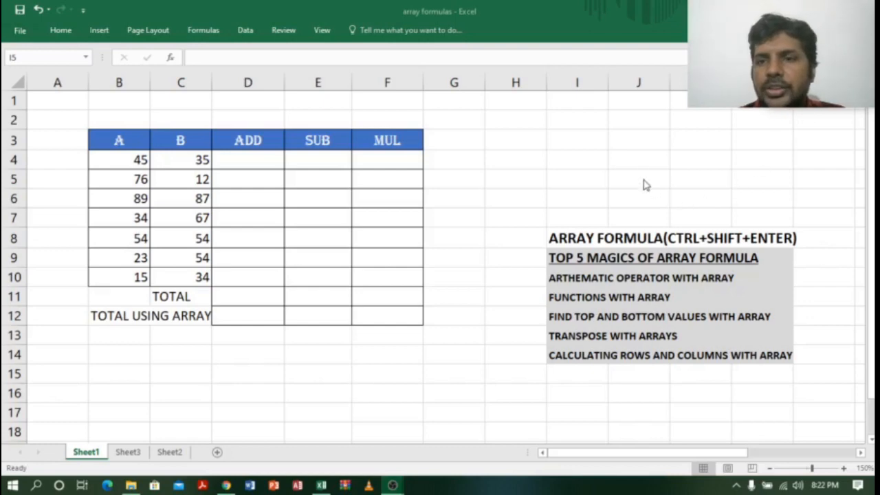
Examine the array formula heading in row 8 and the five array-formula topics listed beneath it.
{"action": "left_click", "coordinate": [659, 142]}
{"action": "left_click_drag", "start_coordinate": [670, 200], "coordinate": [674, 184]}
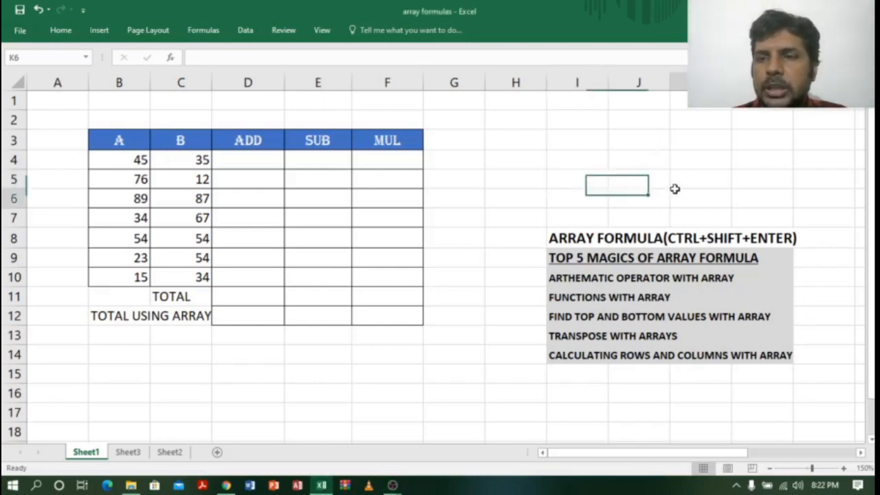
{"action": "left_click_drag", "start_coordinate": [561, 240], "coordinate": [655, 237]}
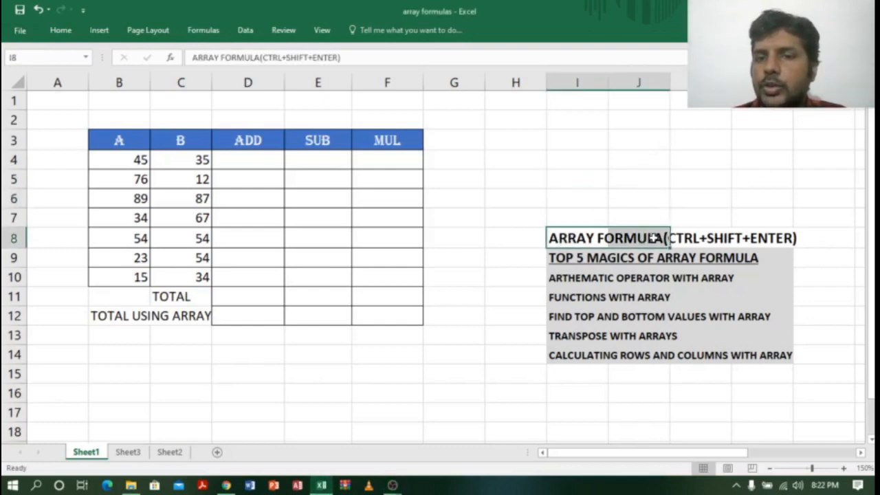
{"action": "left_click", "coordinate": [440, 390]}
{"action": "left_click", "coordinate": [226, 485]}
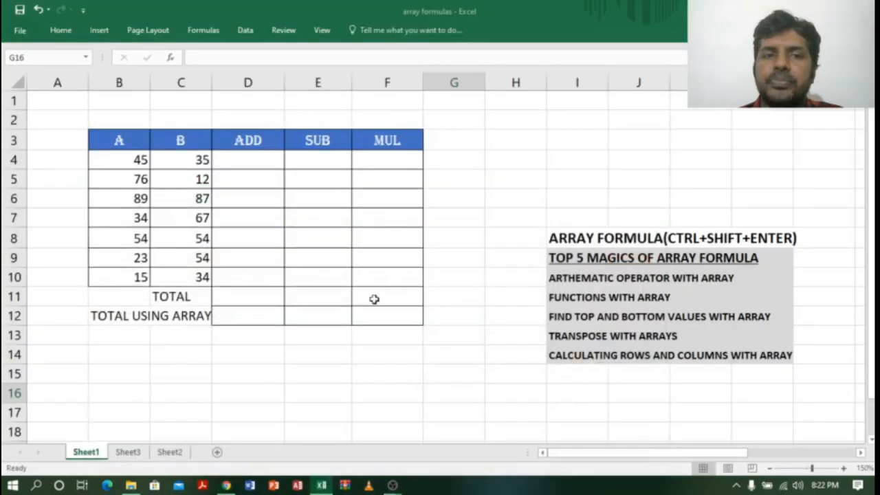
{"action": "left_click", "coordinate": [271, 366]}
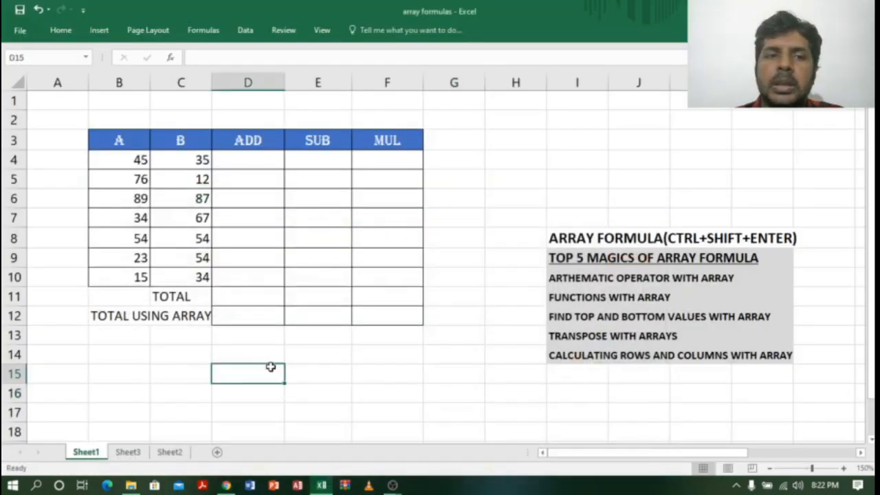
{"action": "left_click", "coordinate": [702, 313]}
{"action": "left_click", "coordinate": [563, 235]}
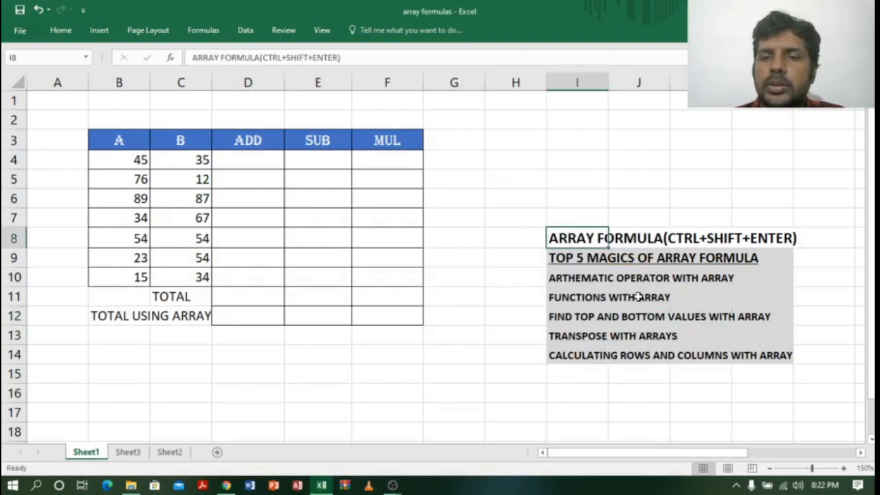
{"action": "left_click", "coordinate": [676, 237]}
{"action": "left_click_drag", "start_coordinate": [727, 238], "coordinate": [772, 238]}
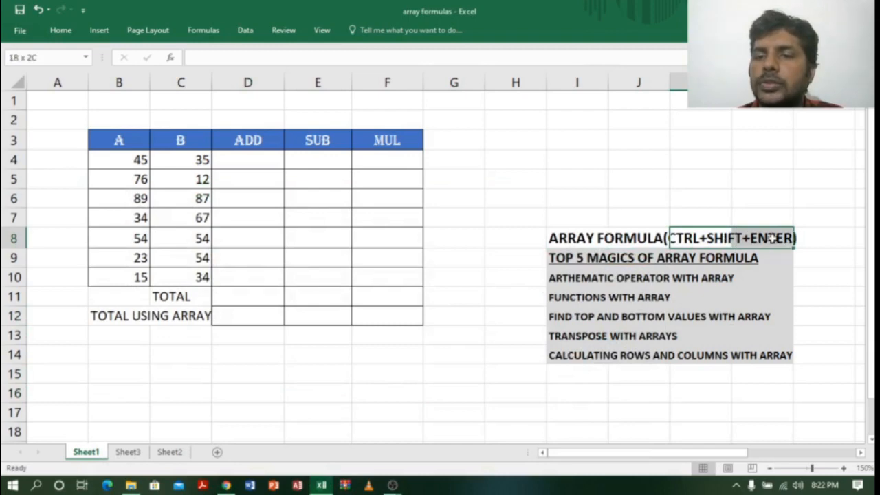
{"action": "left_click", "coordinate": [839, 278]}
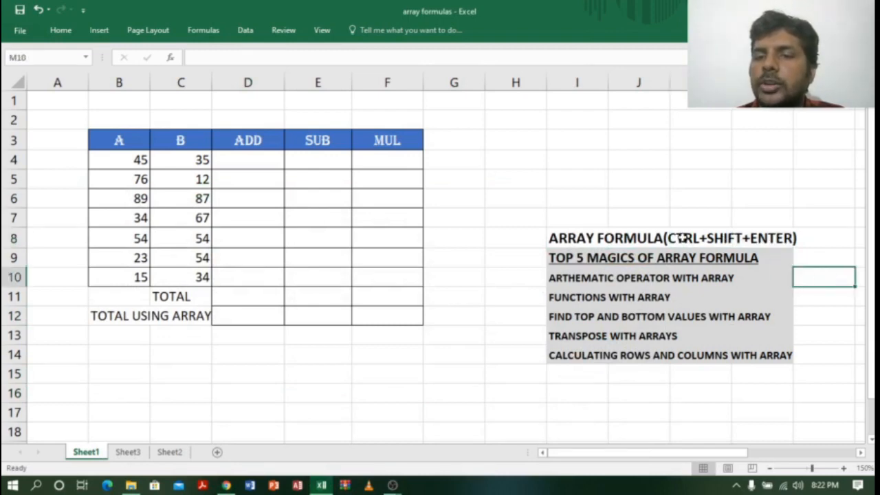
{"action": "left_click", "coordinate": [679, 237]}
{"action": "left_click_drag", "start_coordinate": [744, 237], "coordinate": [781, 236]}
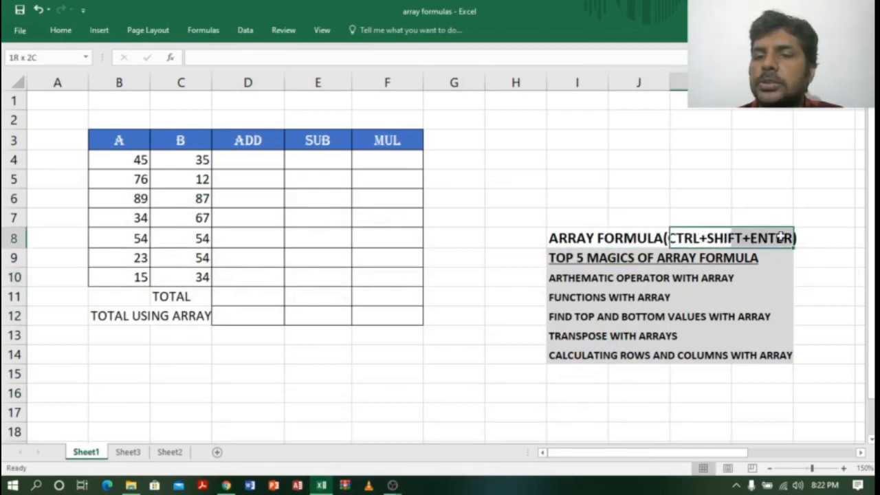
{"action": "left_click", "coordinate": [833, 289]}
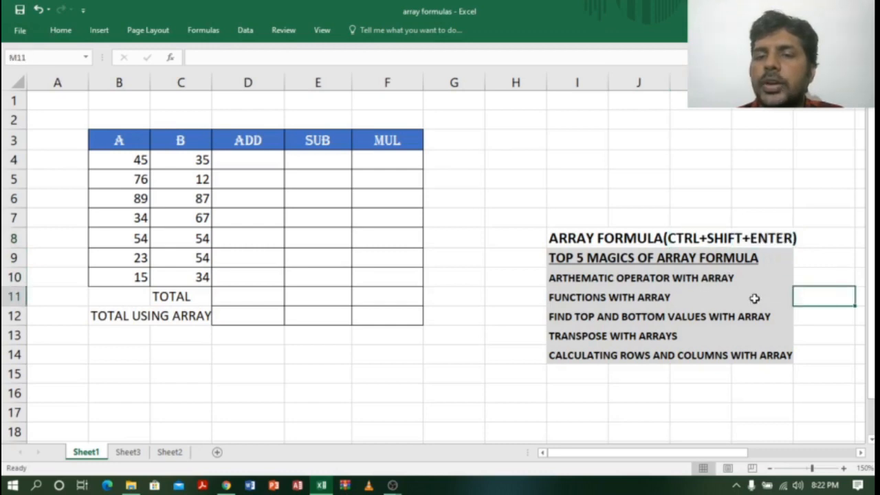
{"action": "left_click", "coordinate": [615, 239]}
{"action": "left_click", "coordinate": [614, 320]}
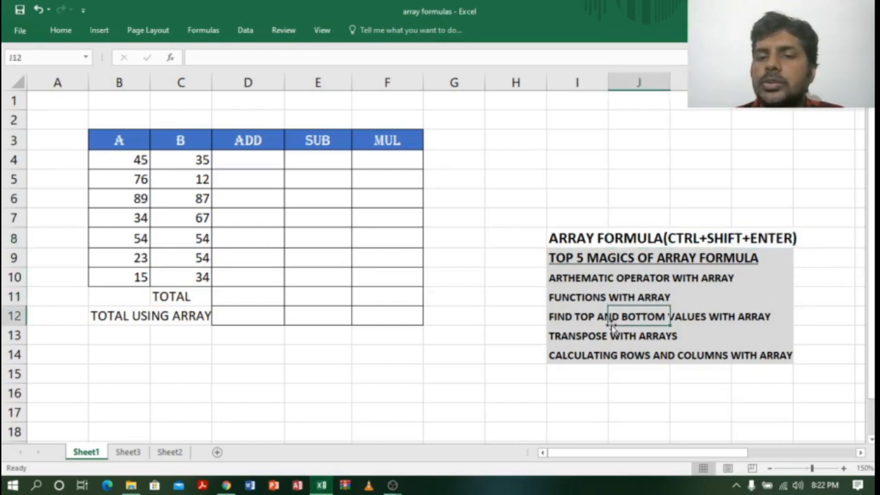
{"action": "left_click_drag", "start_coordinate": [557, 277], "coordinate": [785, 355]}
{"action": "left_click", "coordinate": [683, 398]}
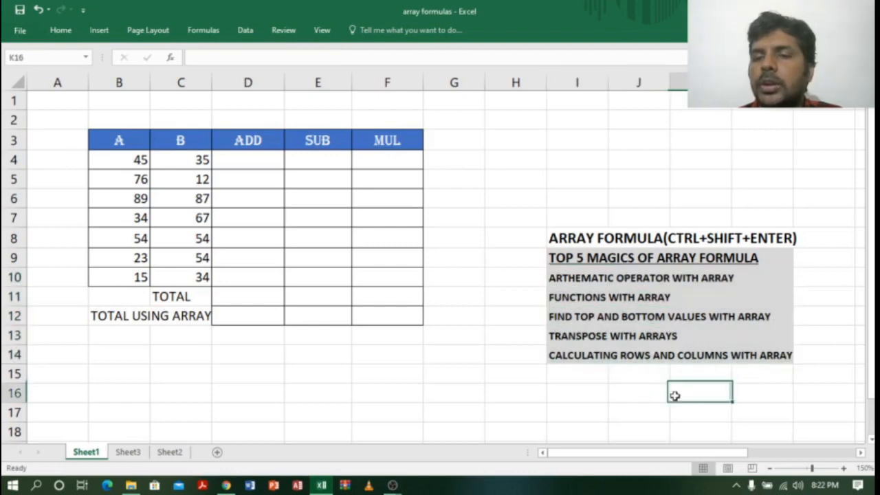
{"action": "left_click_drag", "start_coordinate": [555, 275], "coordinate": [758, 355]}
{"action": "left_click_drag", "start_coordinate": [606, 282], "coordinate": [762, 279]}
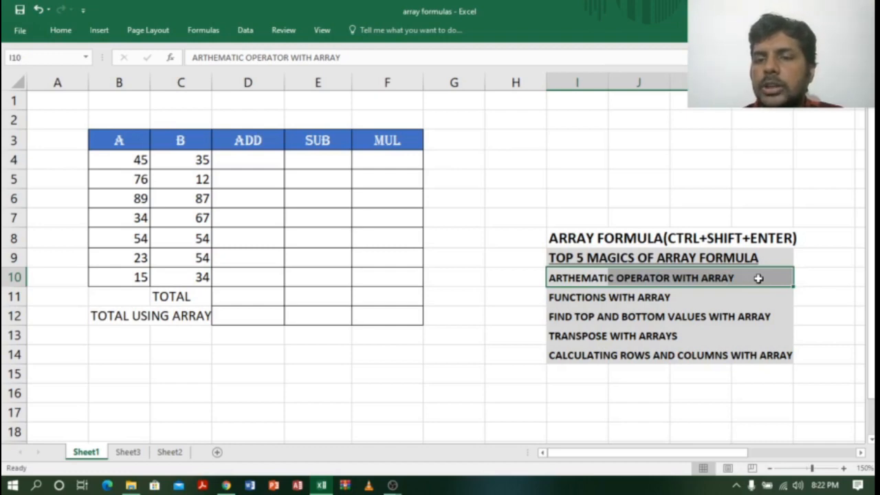
Enter the formula =B4+C4 in cell D4 to add the first pair of values.
{"action": "left_click", "coordinate": [266, 163]}
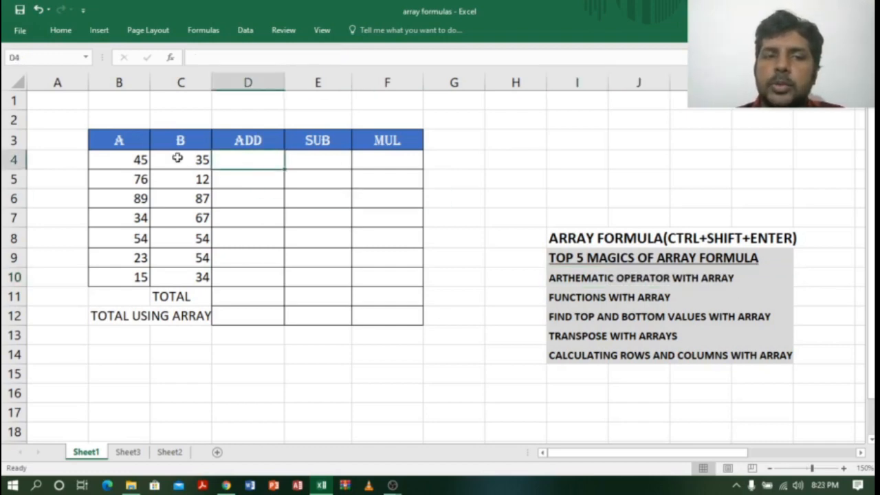
{"action": "left_click", "coordinate": [127, 80]}
{"action": "left_click_drag", "start_coordinate": [149, 81], "coordinate": [192, 82]}
{"action": "left_click", "coordinate": [250, 160]}
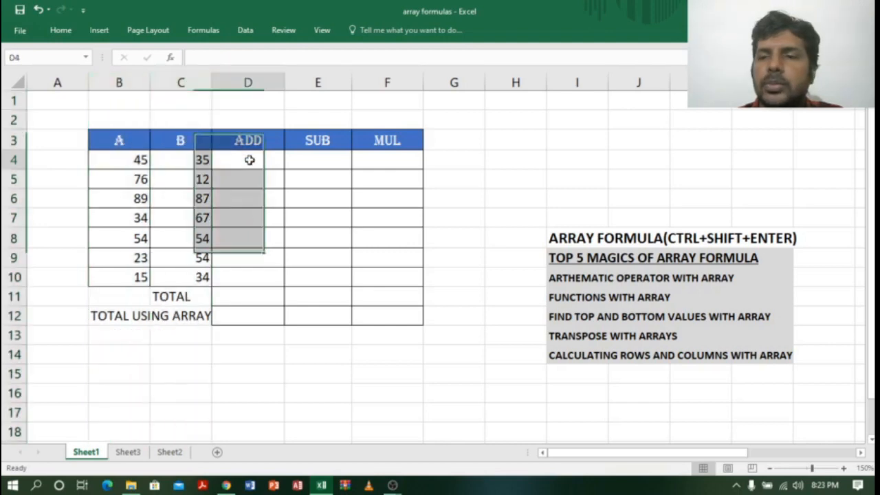
{"action": "left_click", "coordinate": [118, 81]}
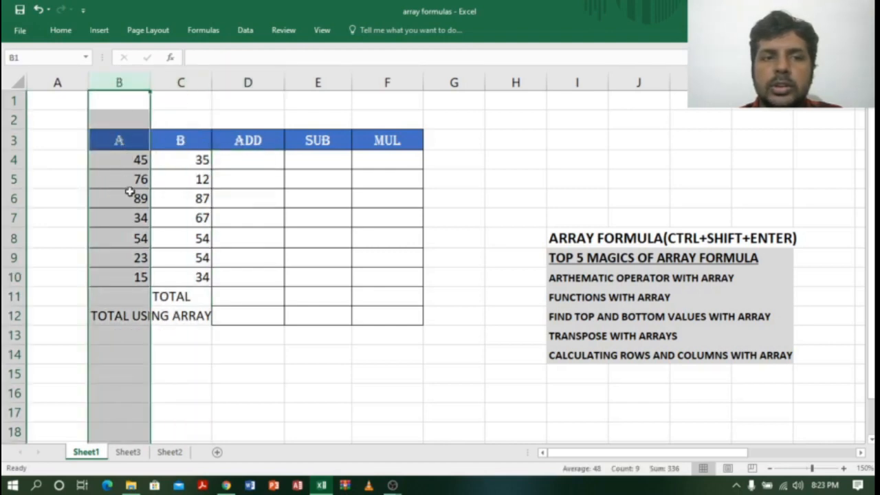
{"action": "left_click", "coordinate": [180, 81]}
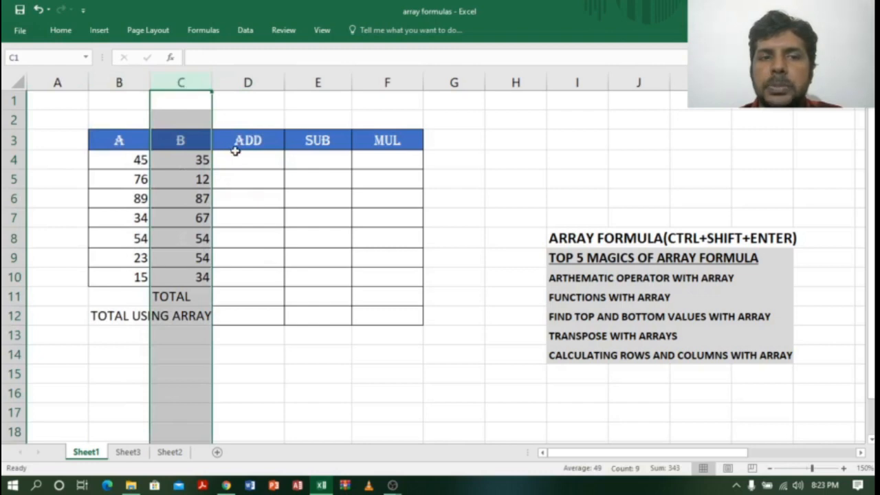
{"action": "left_click", "coordinate": [254, 161]}
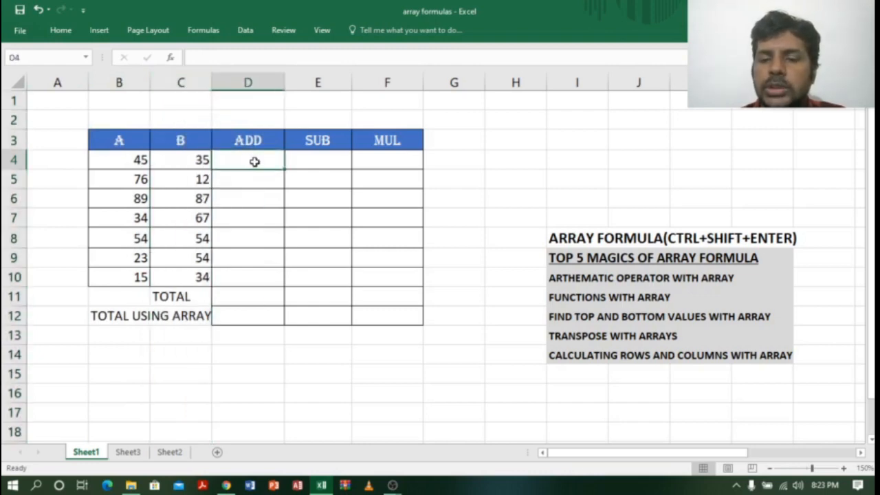
{"action": "type", "text": "="}
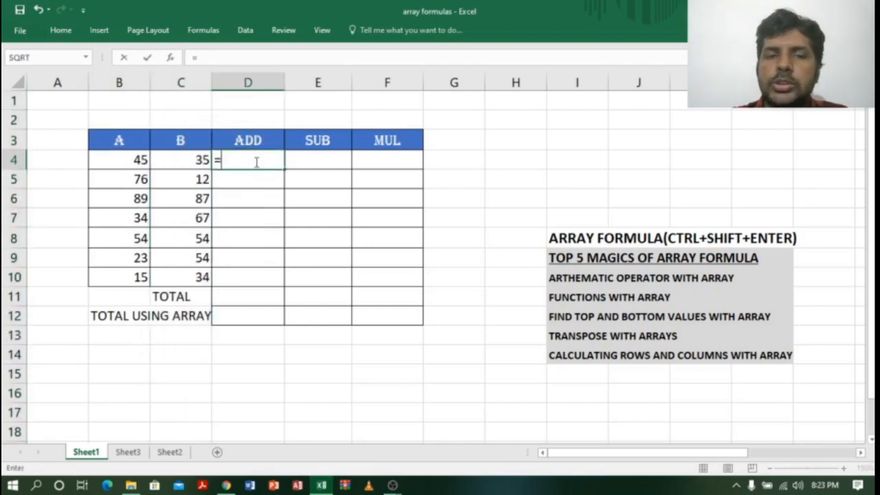
{"action": "left_click", "coordinate": [139, 161]}
{"action": "type", "text": "+"}
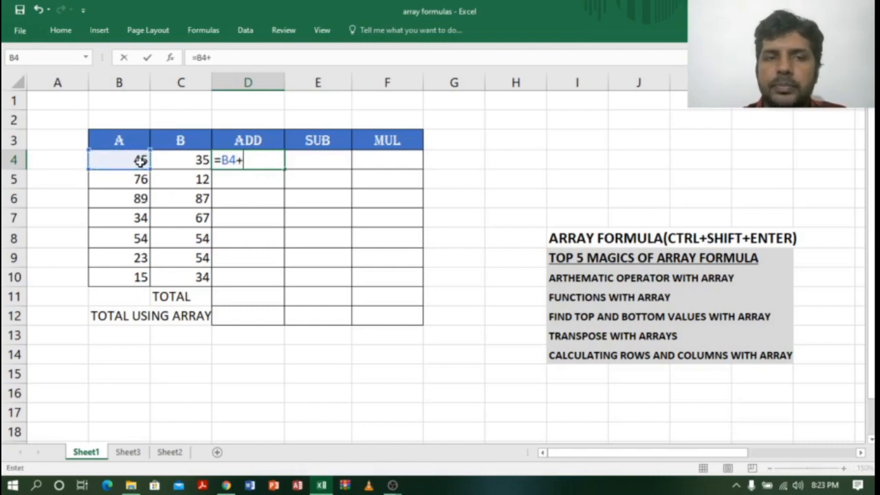
{"action": "left_click", "coordinate": [200, 159]}
{"action": "key", "text": "Return"}
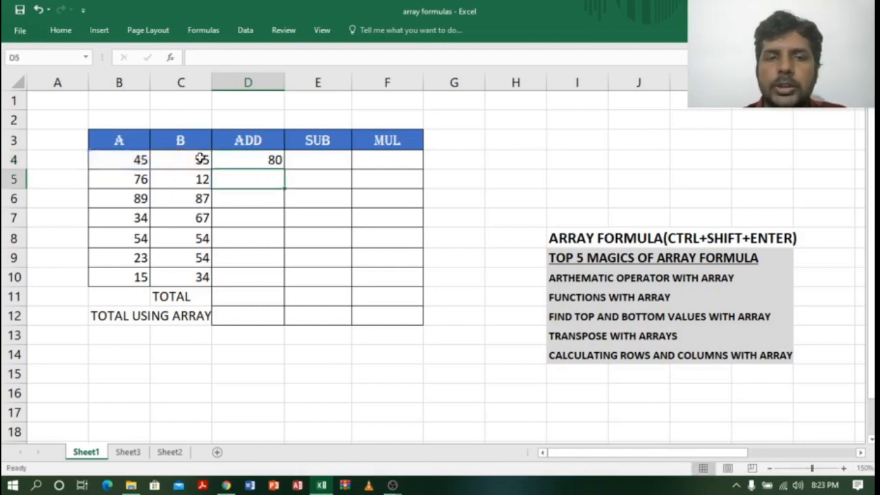
Fill the addition formula from D4 down through D10.
{"action": "left_click", "coordinate": [268, 160]}
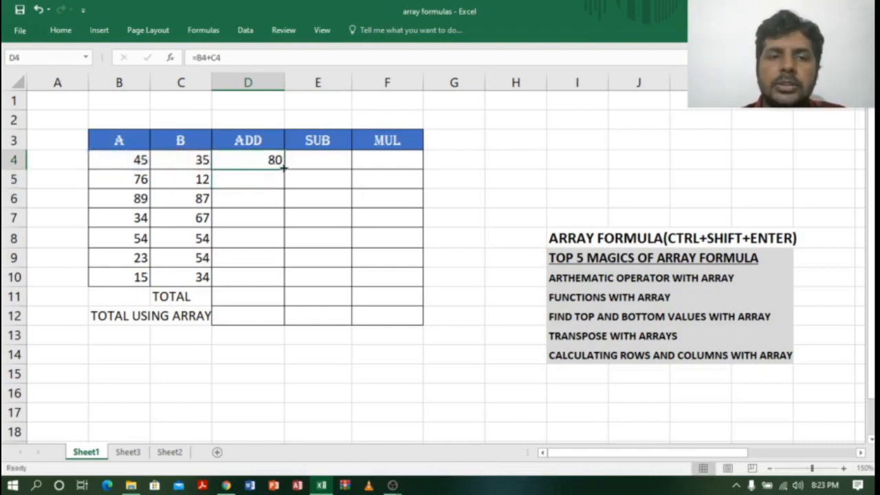
{"action": "left_click_drag", "start_coordinate": [282, 167], "coordinate": [282, 286]}
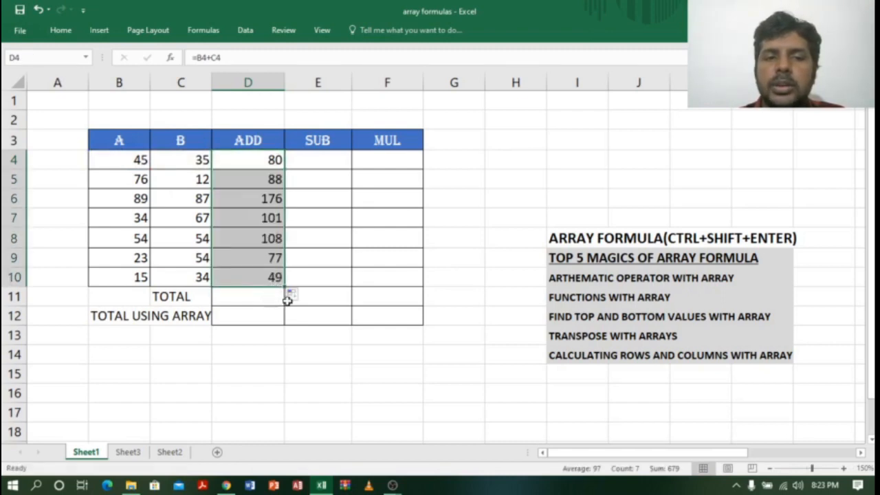
{"action": "left_click", "coordinate": [518, 186]}
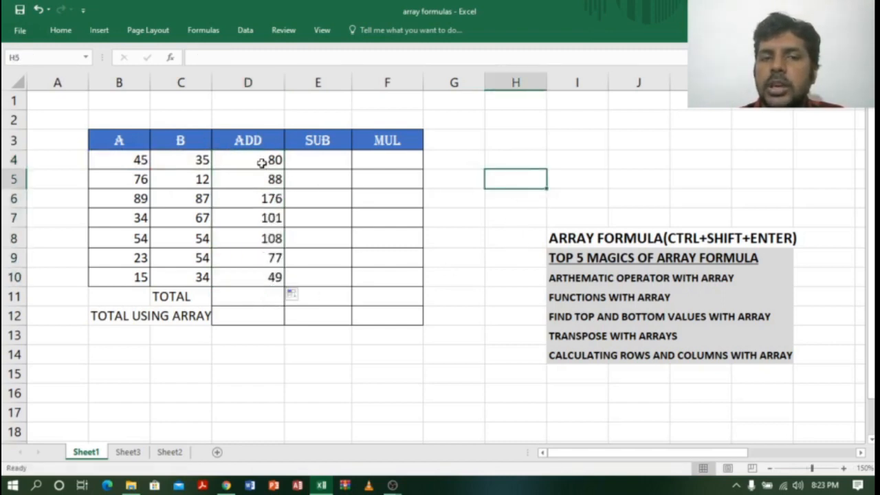
Clear the ordinary addition formulas from D4:D10.
{"action": "left_click_drag", "start_coordinate": [263, 159], "coordinate": [270, 280]}
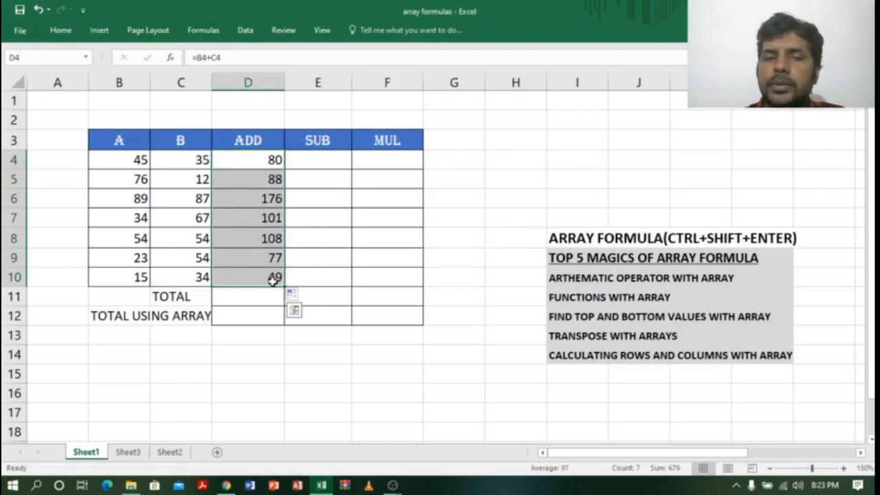
{"action": "key", "text": "Delete"}
{"action": "left_click", "coordinate": [411, 224]}
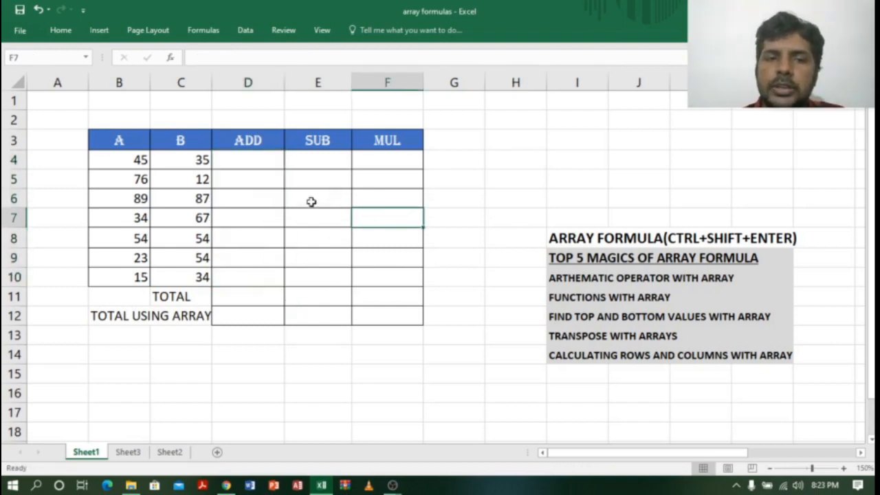
Fill D4:D10 in the ADD column with the single array formula {=B4:B10+C4:C10}.
{"action": "left_click_drag", "start_coordinate": [271, 158], "coordinate": [263, 273]}
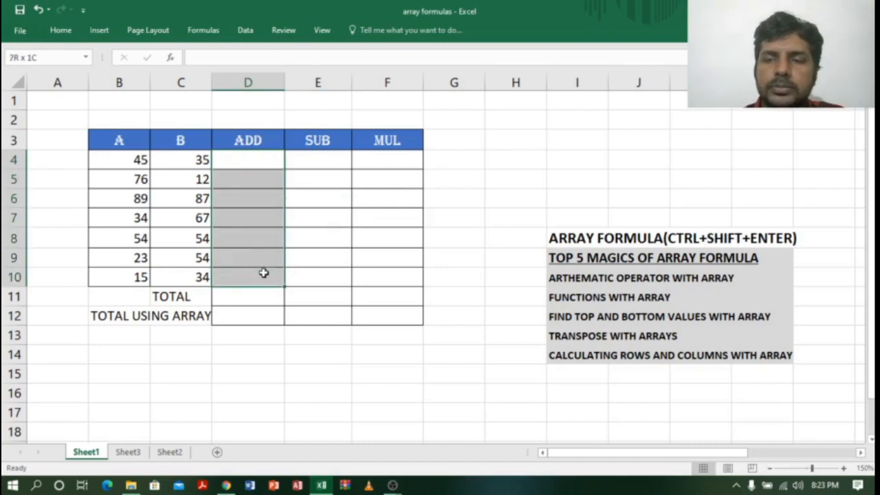
{"action": "left_click_drag", "start_coordinate": [261, 163], "coordinate": [258, 278]}
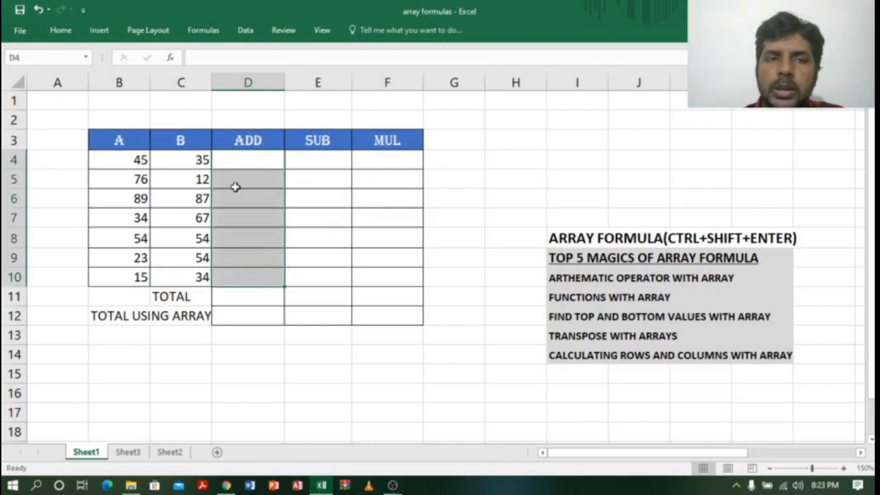
{"action": "left_click", "coordinate": [230, 55]}
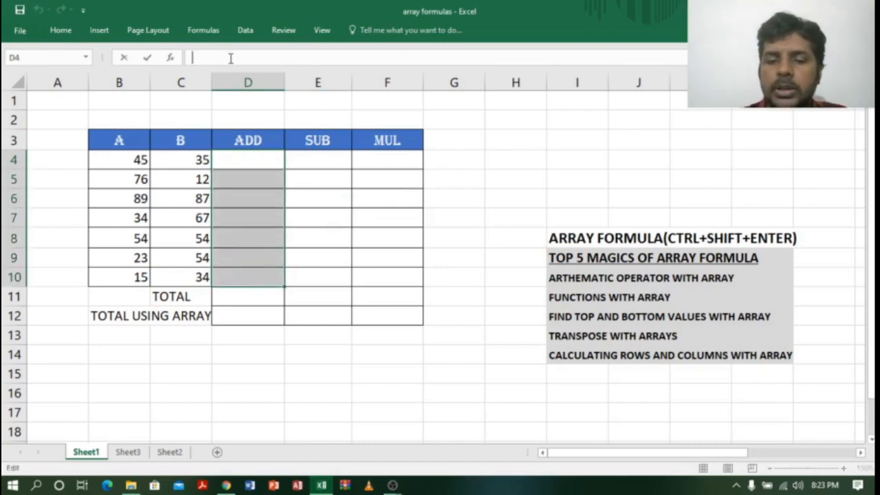
{"action": "type", "text": "="}
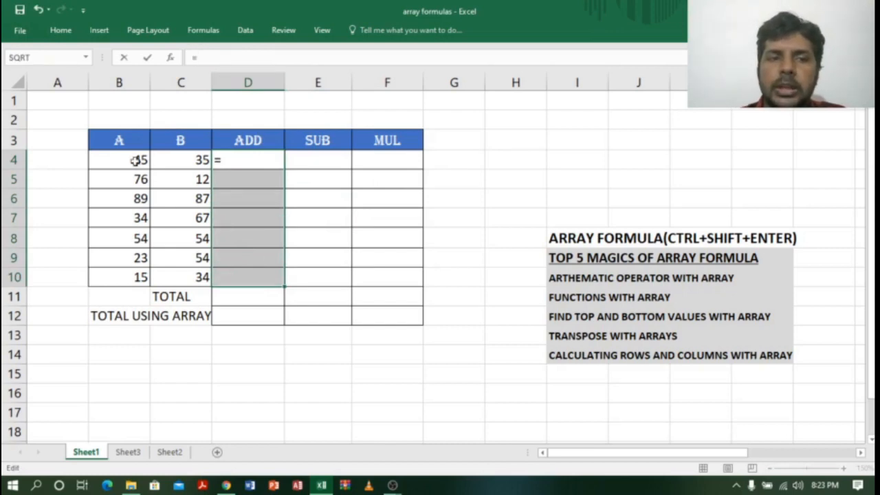
{"action": "left_click_drag", "start_coordinate": [125, 159], "coordinate": [121, 276]}
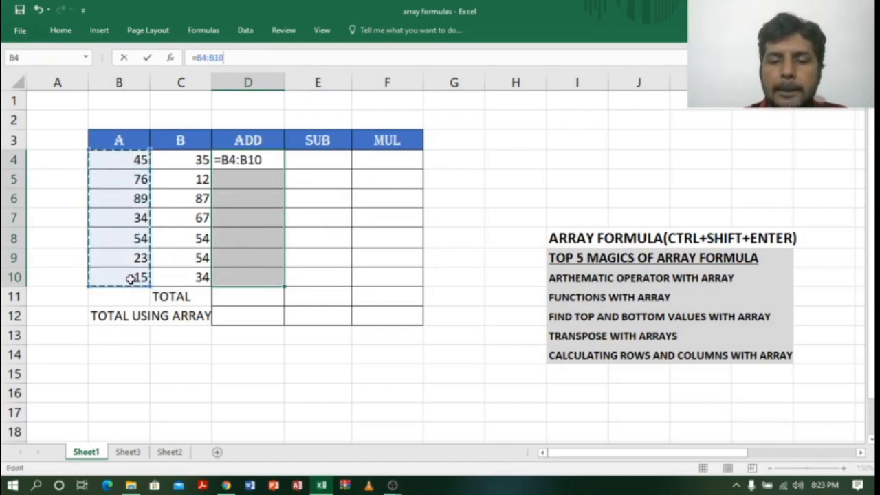
{"action": "type", "text": "+"}
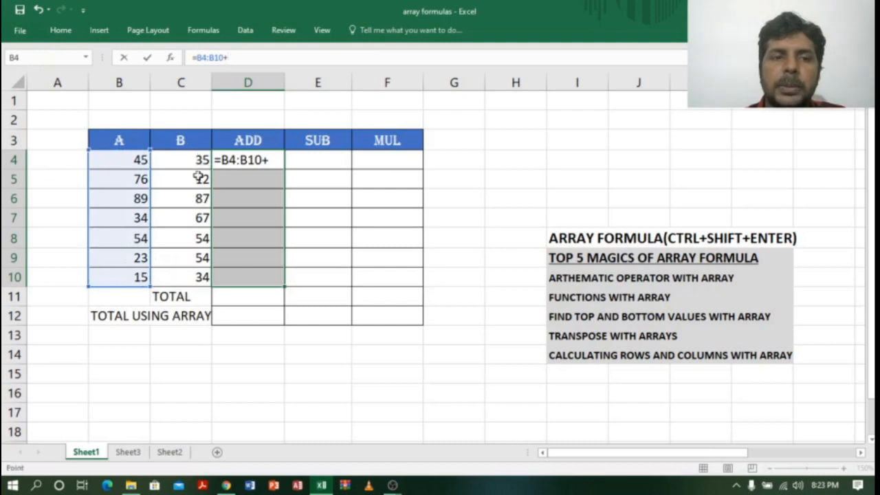
{"action": "left_click_drag", "start_coordinate": [181, 160], "coordinate": [199, 292]}
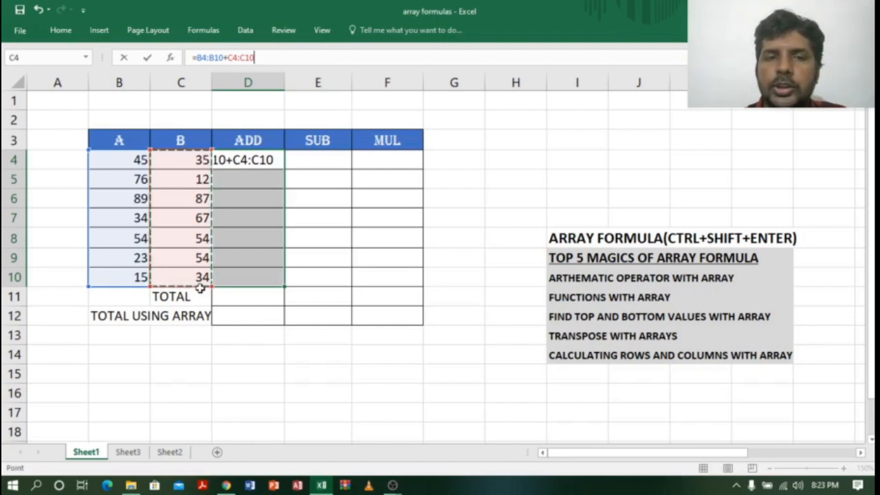
{"action": "key", "text": "ctrl+shift+Return"}
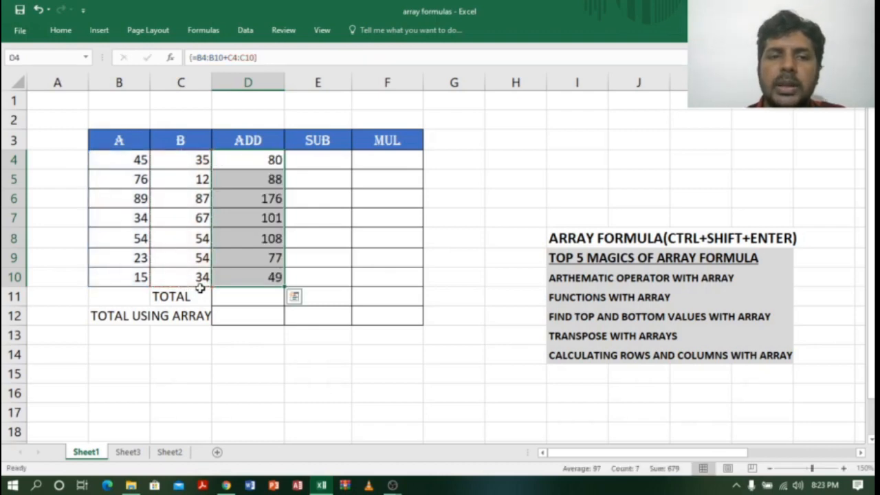
Fill E4:E10 in the SUB column with the single array formula {=B4:B10-C4:C10}.
{"action": "left_click", "coordinate": [325, 164]}
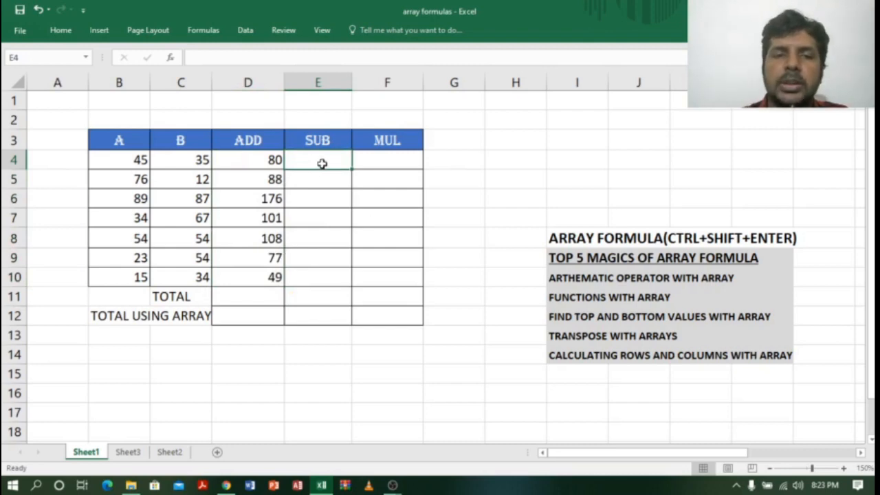
{"action": "left_click_drag", "start_coordinate": [322, 163], "coordinate": [323, 281]}
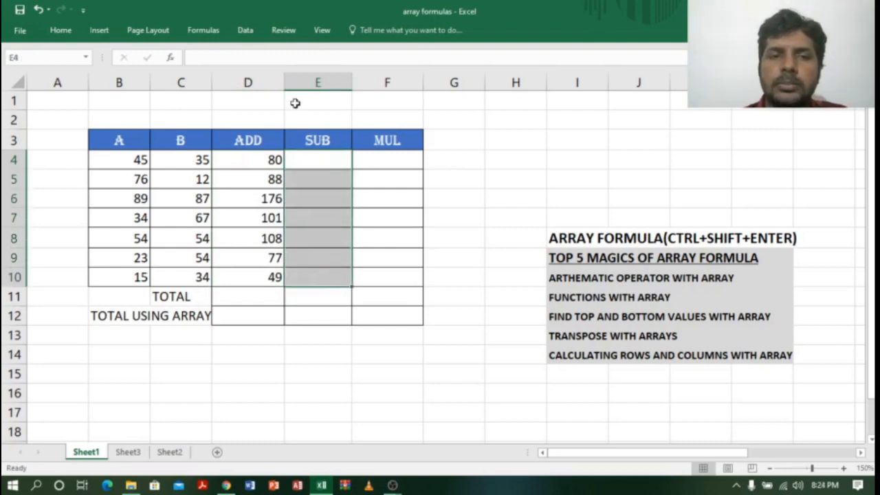
{"action": "type", "text": "="}
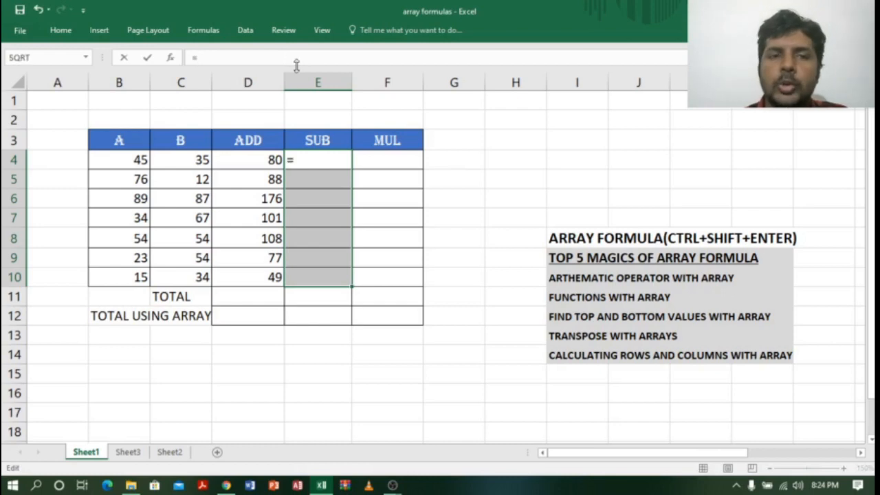
{"action": "left_click_drag", "start_coordinate": [126, 157], "coordinate": [127, 268]}
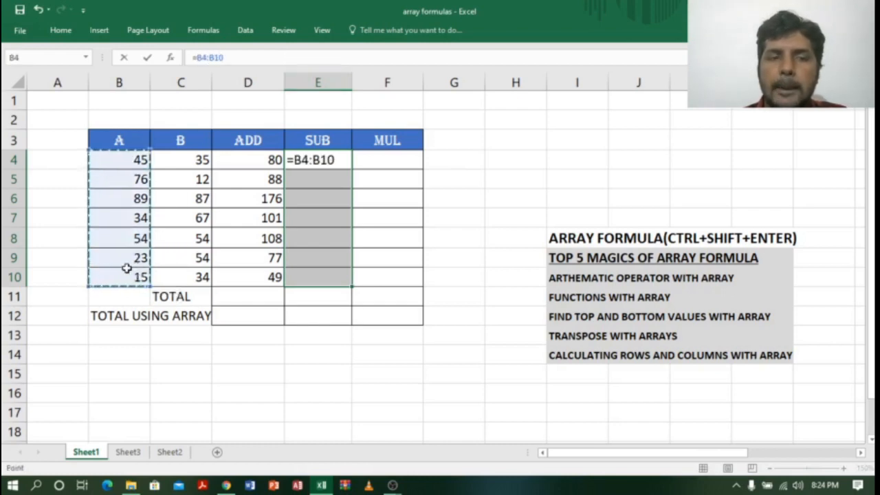
{"action": "type", "text": "-"}
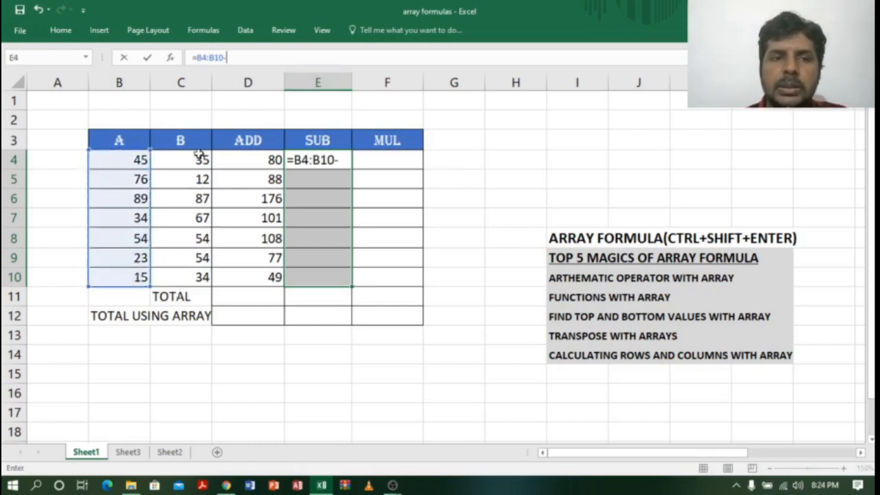
{"action": "left_click_drag", "start_coordinate": [202, 158], "coordinate": [199, 276]}
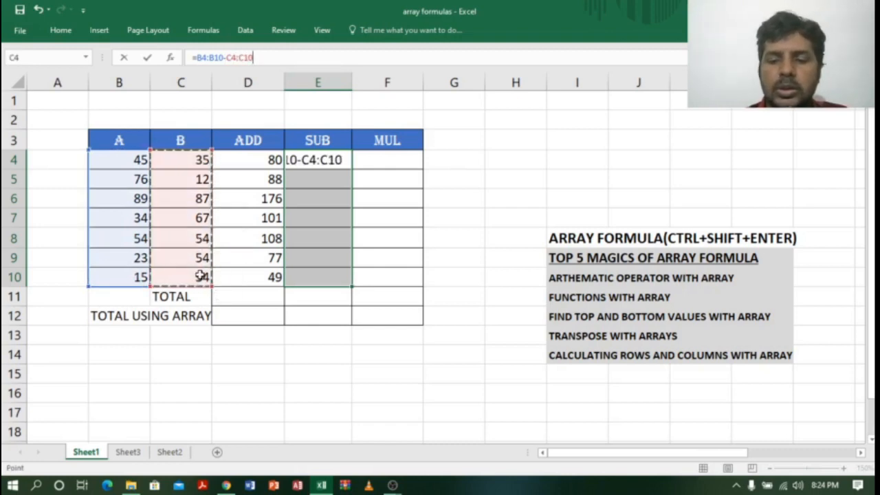
{"action": "key", "text": "ctrl+shift+Return"}
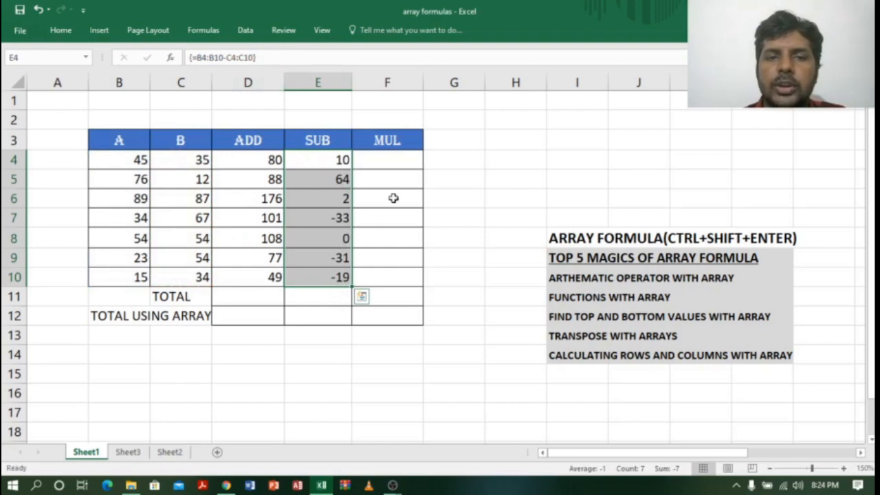
{"action": "left_click", "coordinate": [410, 161]}
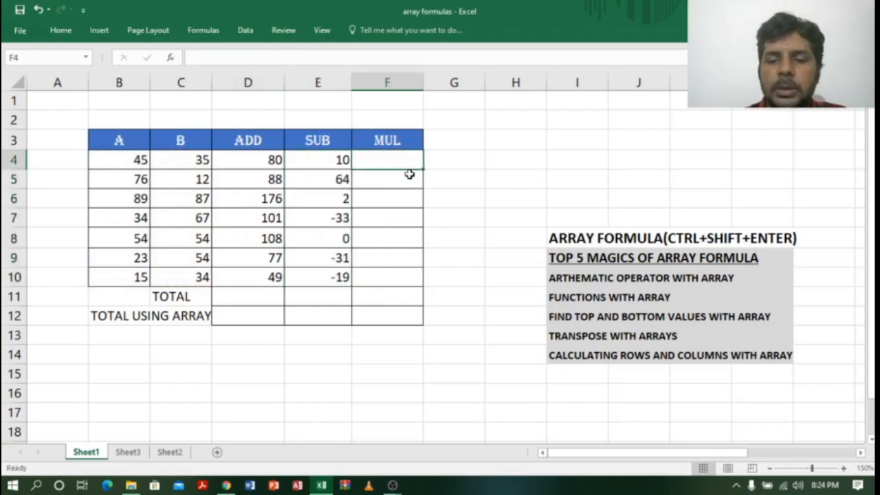
{"action": "type", "text": "="}
{"action": "key", "text": "BackSpace"}
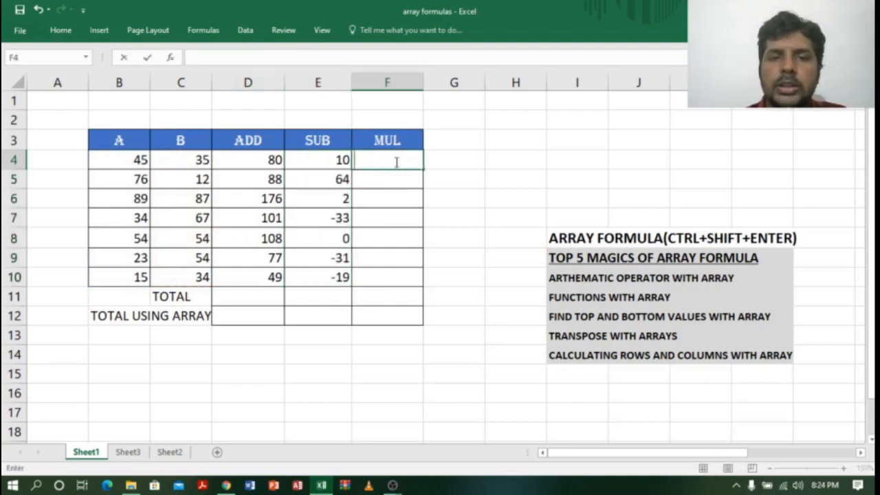
{"action": "left_click", "coordinate": [396, 242]}
Fill F4:F10 in the MUL column with the single array formula {=B4:B10*C4:C10}.
{"action": "left_click_drag", "start_coordinate": [379, 163], "coordinate": [383, 274]}
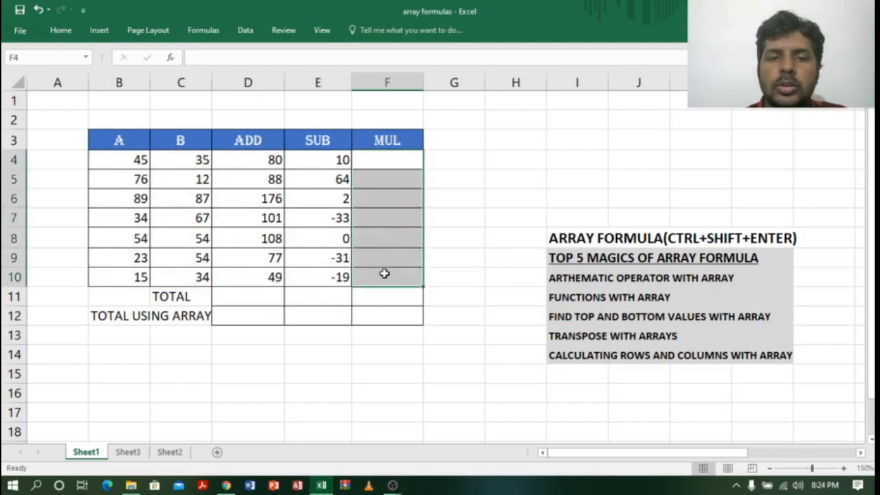
{"action": "left_click", "coordinate": [221, 56]}
{"action": "type", "text": "="}
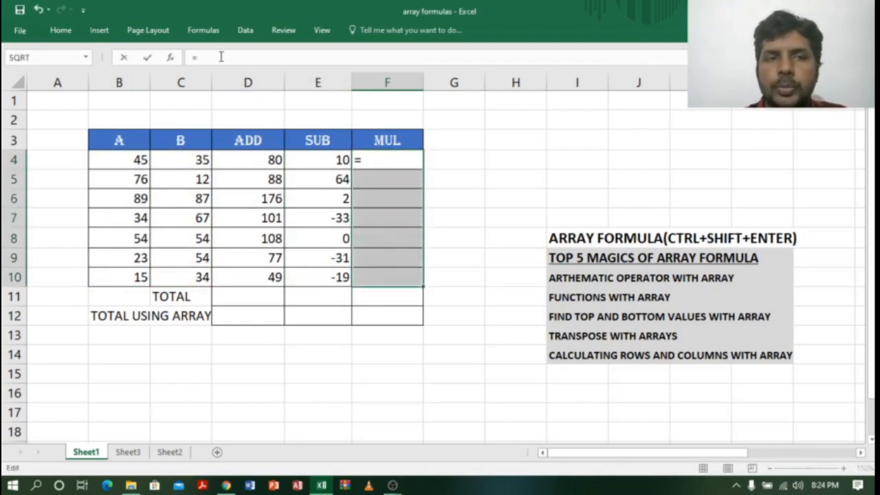
{"action": "left_click_drag", "start_coordinate": [133, 159], "coordinate": [135, 279]}
{"action": "type", "text": "*"}
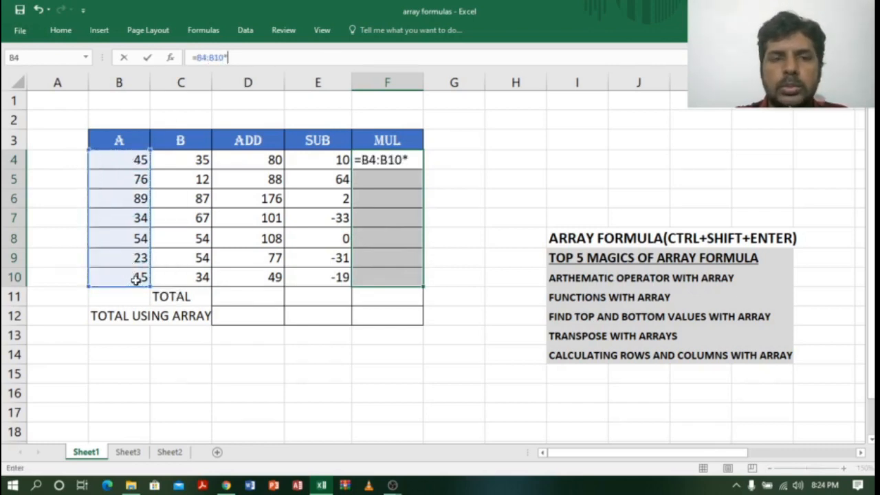
{"action": "left_click_drag", "start_coordinate": [191, 162], "coordinate": [191, 275]}
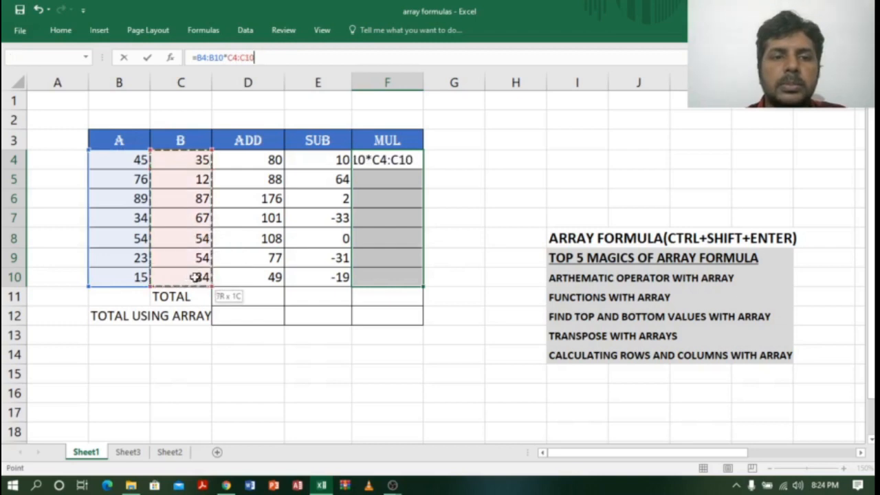
{"action": "key", "text": "ctrl+shift+Return"}
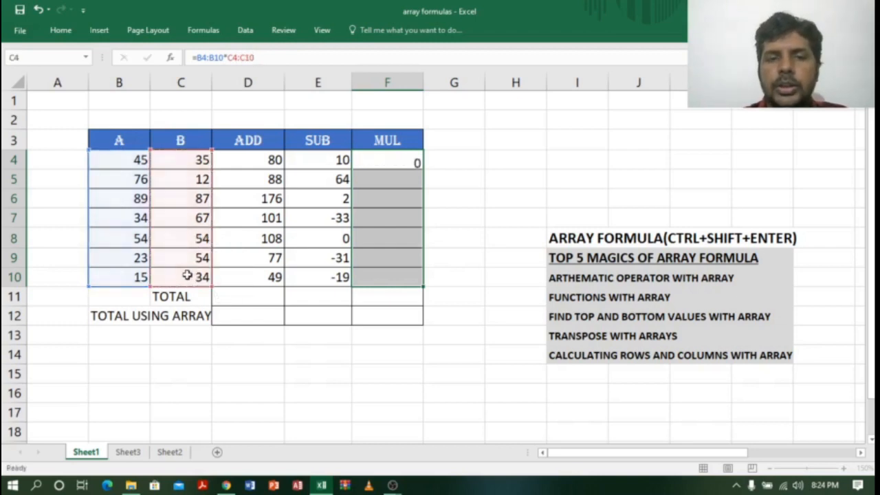
{"action": "left_click", "coordinate": [324, 289]}
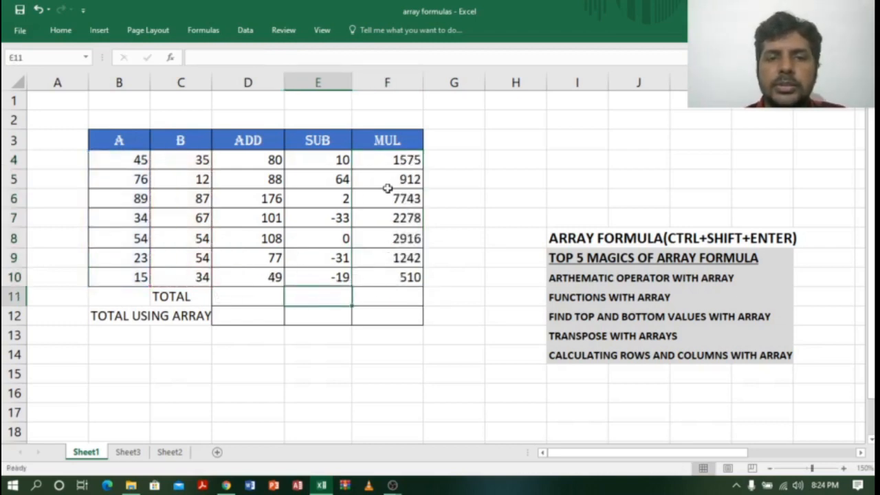
{"action": "left_click", "coordinate": [262, 82]}
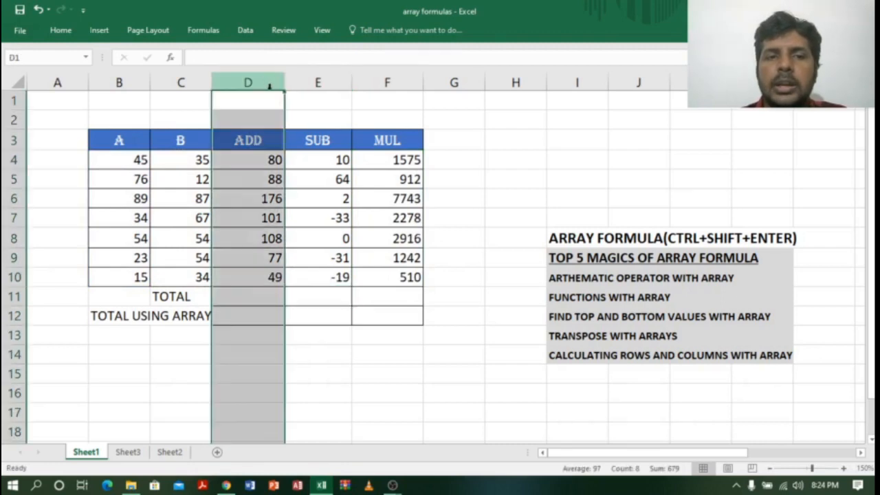
{"action": "left_click", "coordinate": [300, 82]}
{"action": "left_click", "coordinate": [381, 82]}
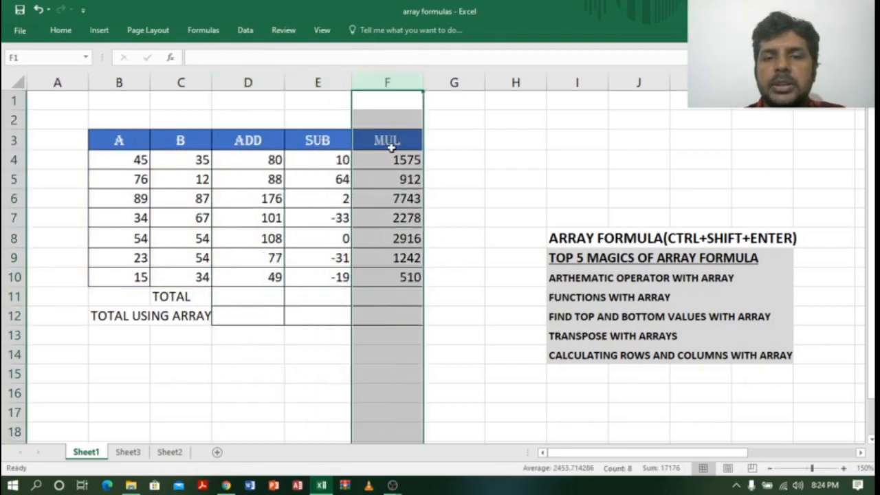
Total the ADD column in D11 with =SUM(D4:D10) and fill that formula across to F11.
{"action": "left_click", "coordinate": [253, 300]}
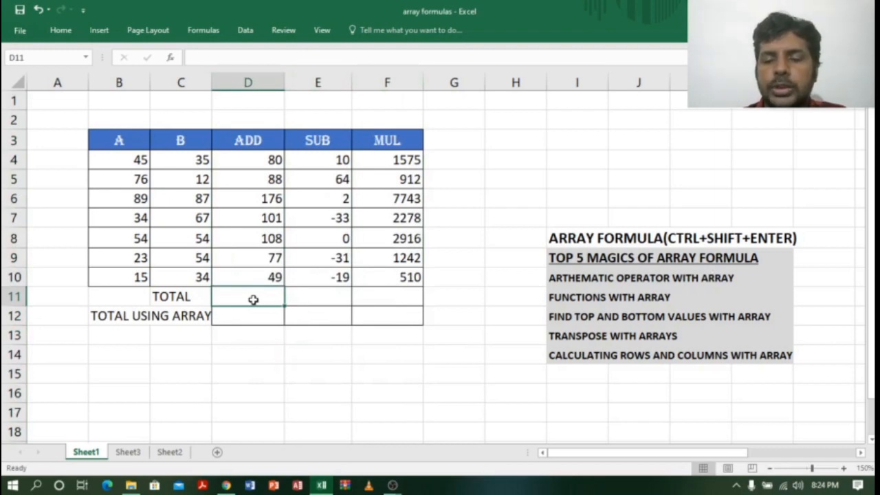
{"action": "type", "text": "="}
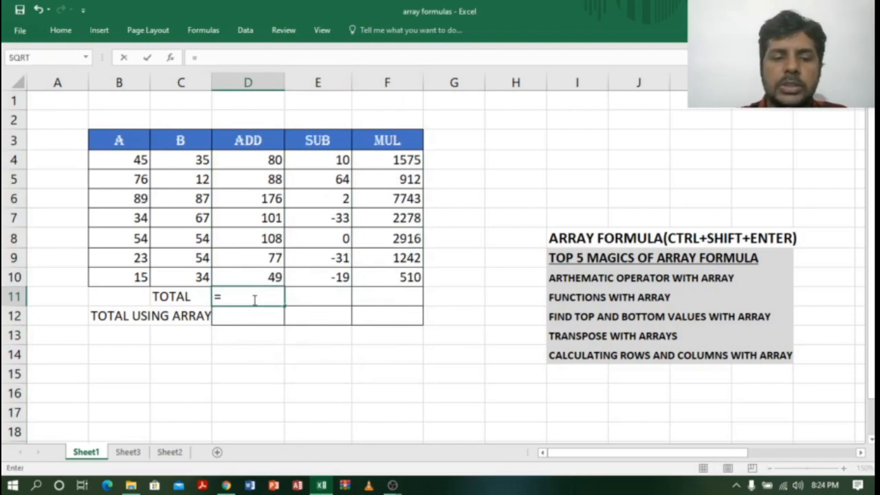
{"action": "type", "text": "SUM("}
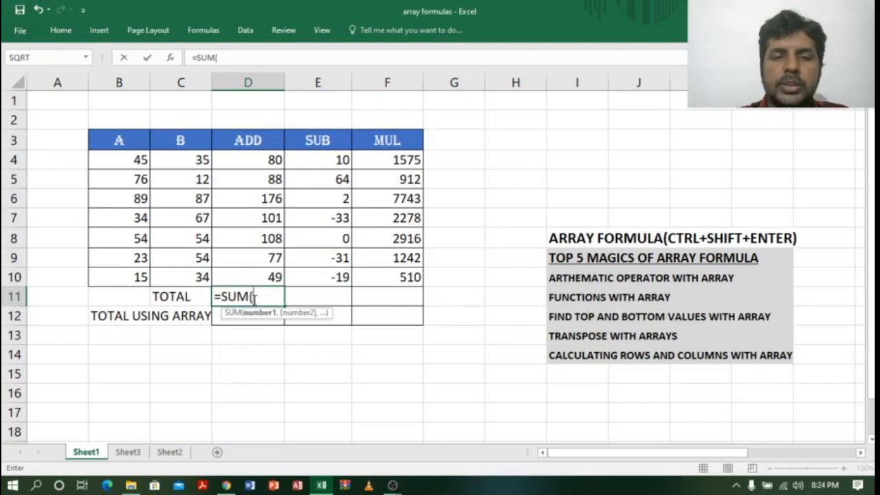
{"action": "left_click_drag", "start_coordinate": [271, 160], "coordinate": [274, 278]}
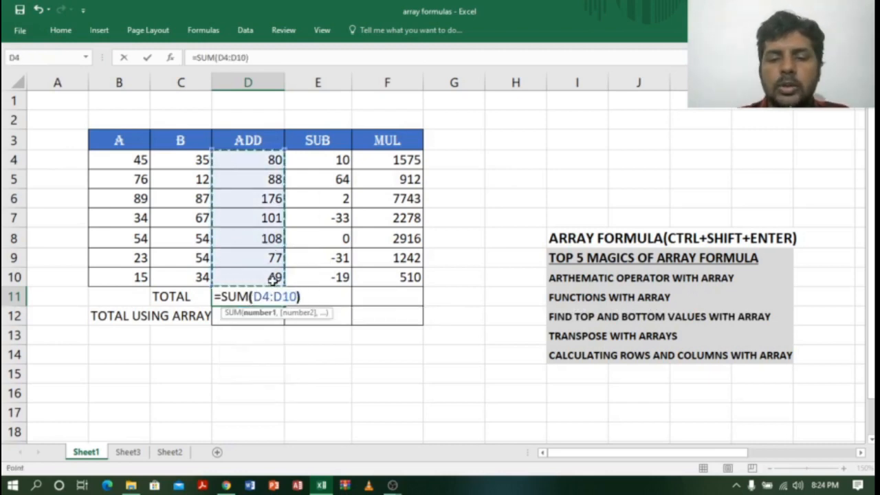
{"action": "key", "text": "Return"}
{"action": "left_click", "coordinate": [276, 297]}
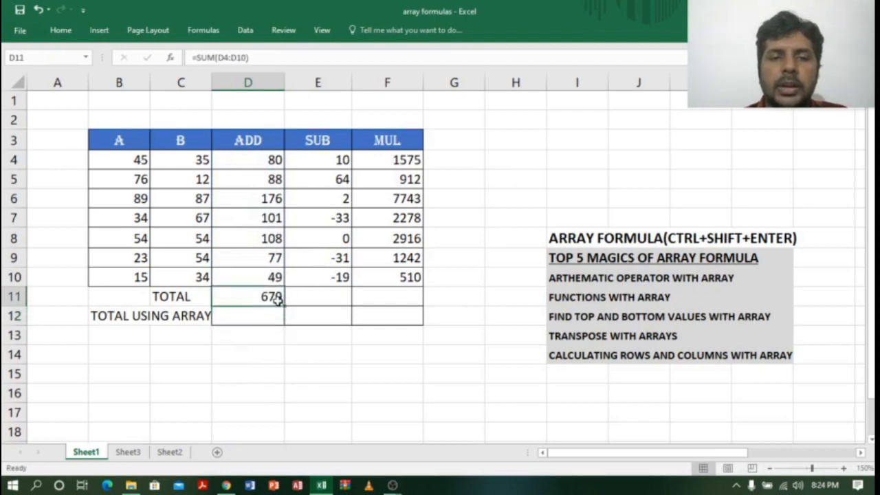
{"action": "left_click_drag", "start_coordinate": [284, 307], "coordinate": [421, 309]}
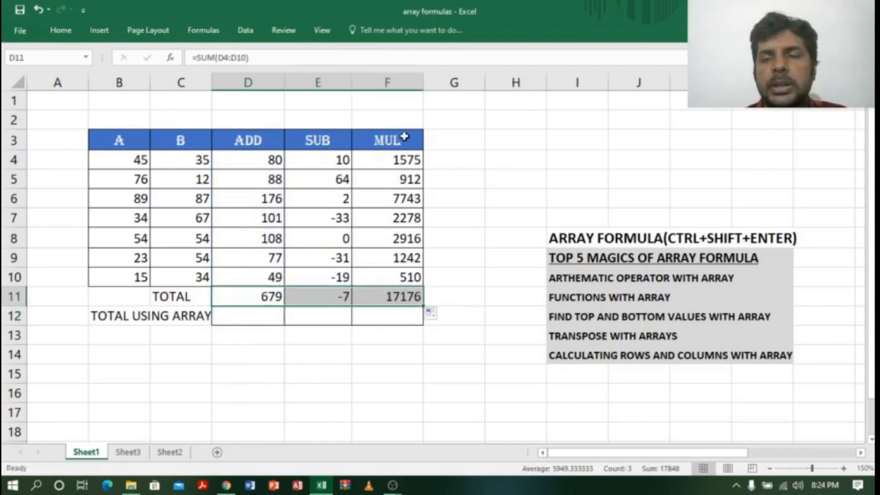
{"action": "left_click", "coordinate": [263, 322]}
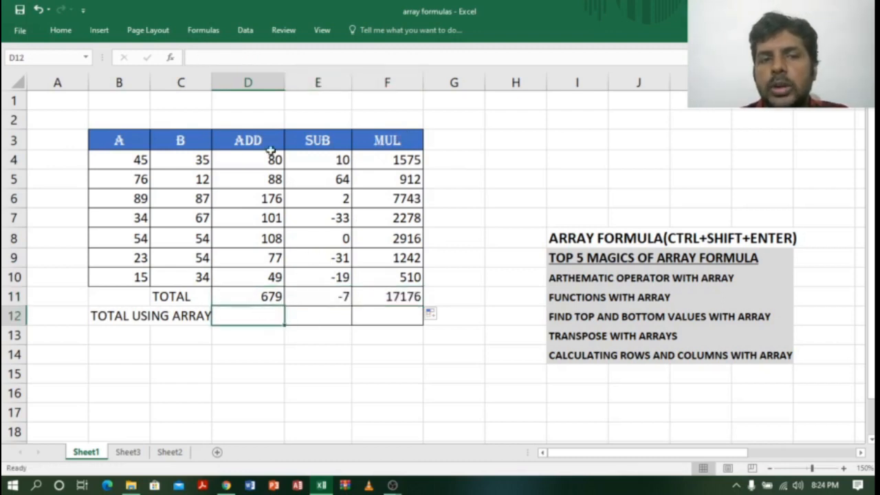
{"action": "left_click", "coordinate": [249, 82]}
{"action": "left_click", "coordinate": [320, 82]}
{"action": "left_click", "coordinate": [382, 82]}
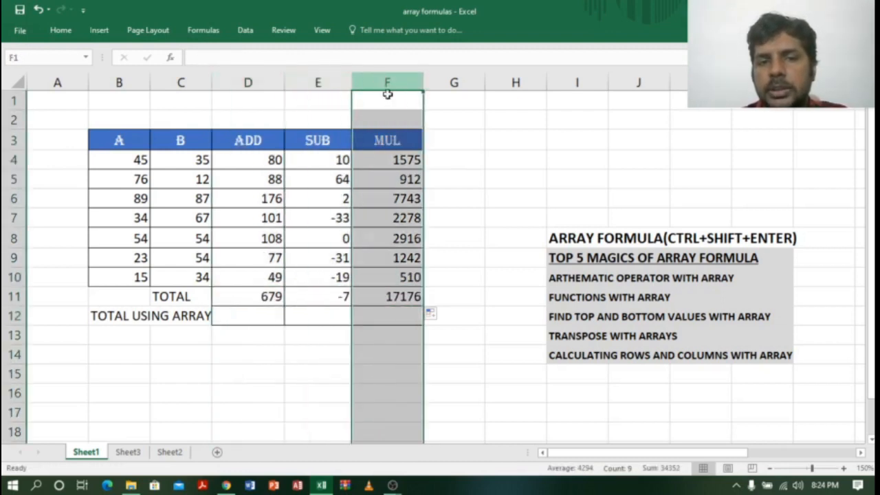
{"action": "left_click", "coordinate": [235, 313]}
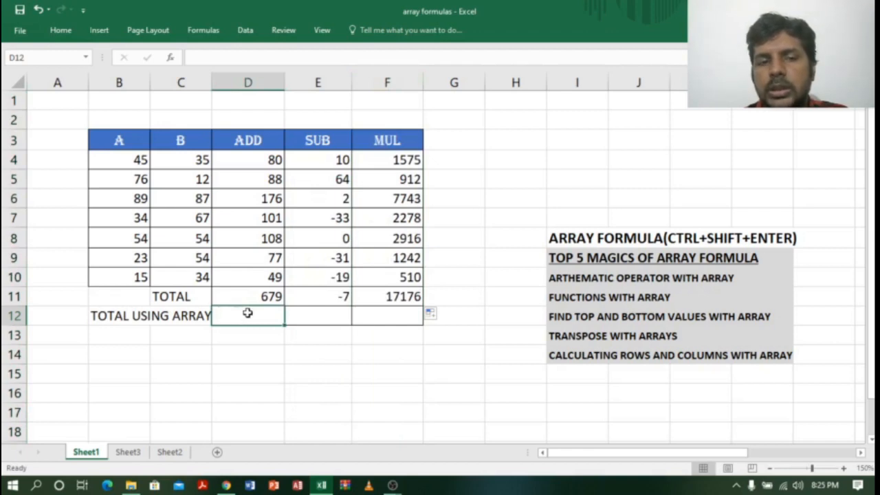
{"action": "left_click", "coordinate": [253, 346]}
Enter the array formula {=SUM(B4:B10+C4:C10)} in D12 to total the additions directly from columns A and B.
{"action": "left_click", "coordinate": [259, 316]}
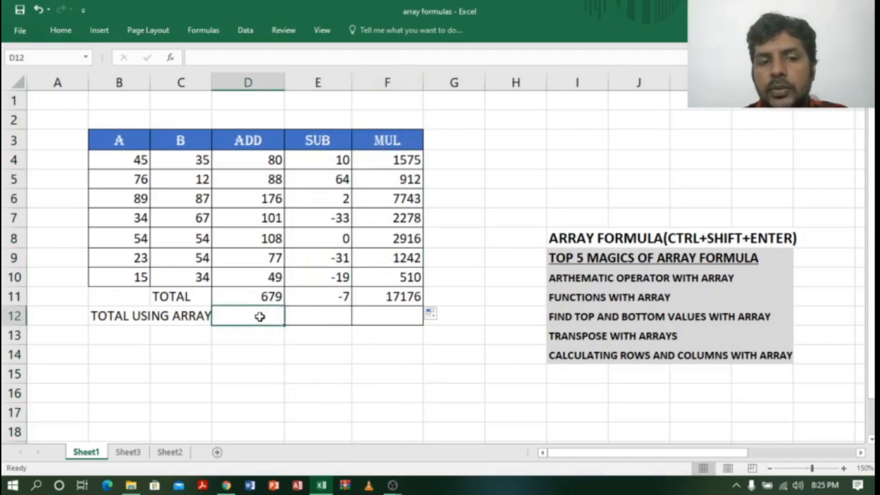
{"action": "type", "text": "="}
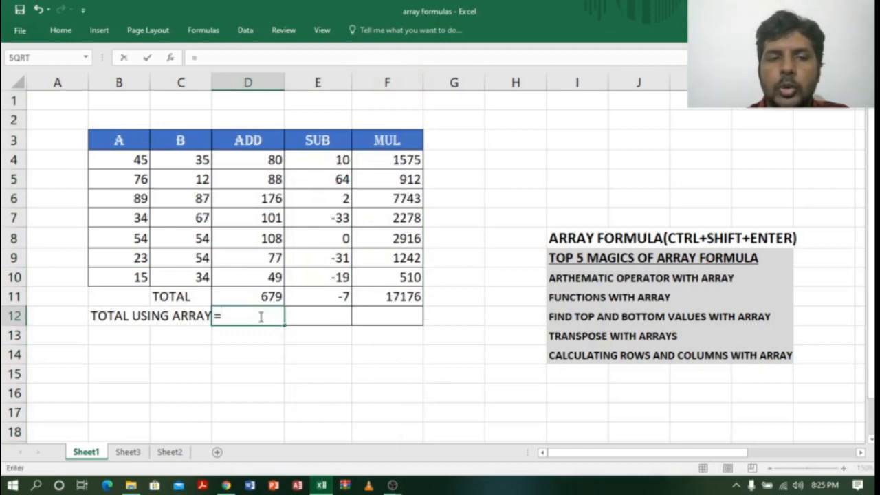
{"action": "type", "text": "SUM("}
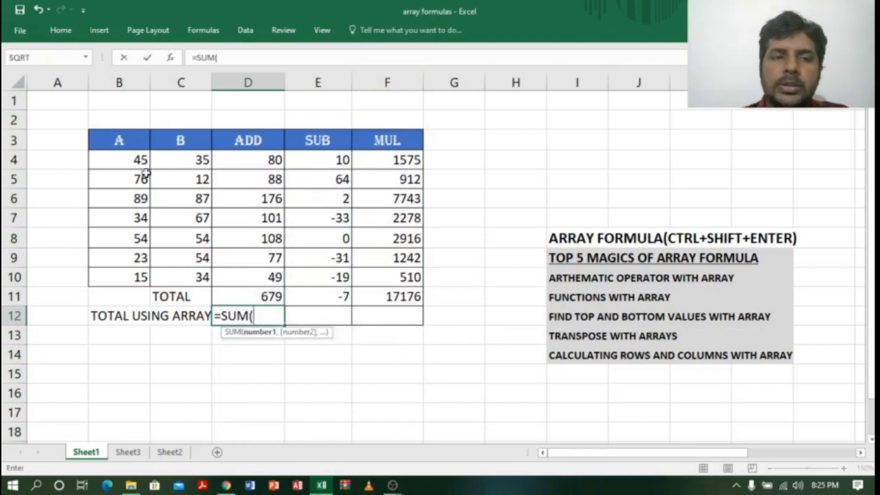
{"action": "left_click_drag", "start_coordinate": [140, 160], "coordinate": [127, 276]}
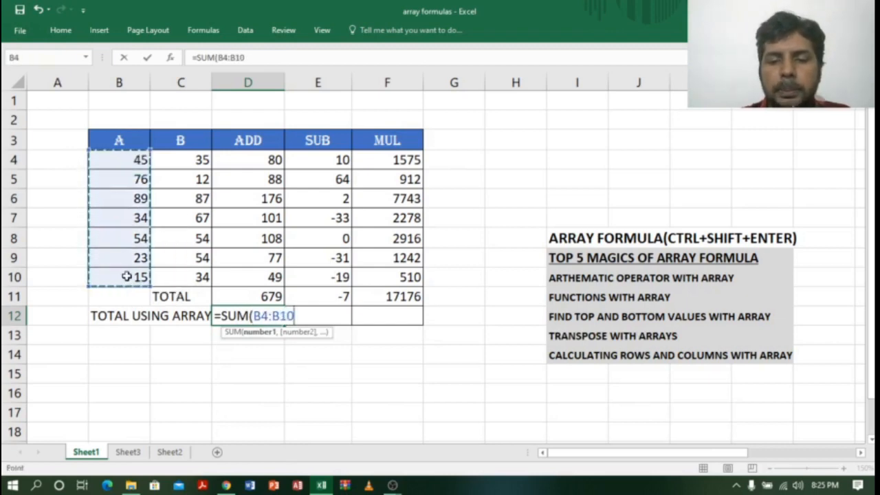
{"action": "type", "text": "+"}
{"action": "left_click_drag", "start_coordinate": [203, 159], "coordinate": [196, 276]}
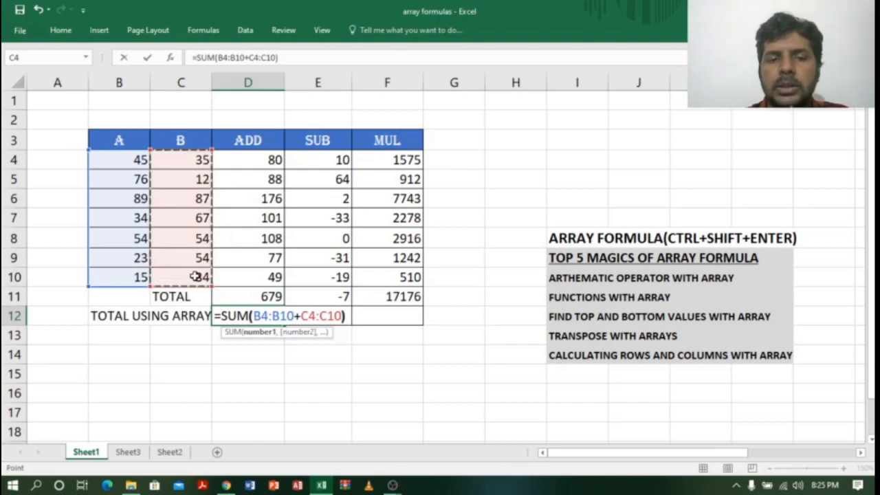
{"action": "type", "text": ")"}
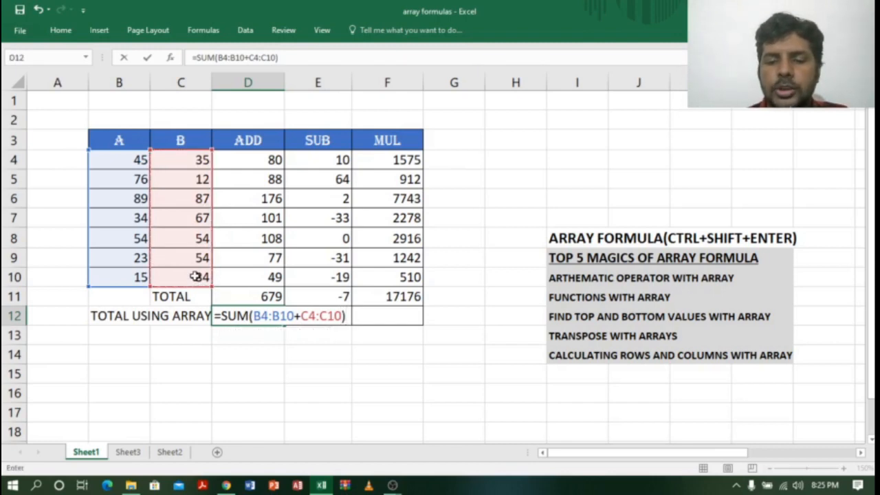
{"action": "key", "text": "ctrl+shift+Return"}
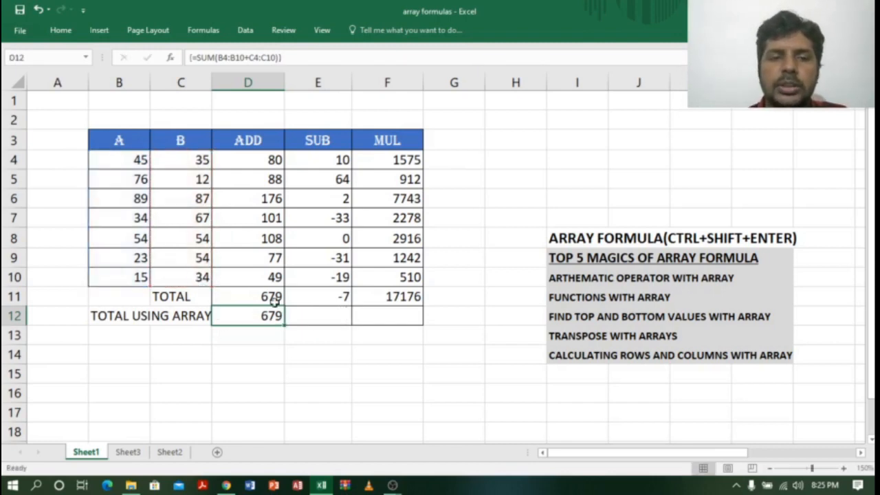
Enter the array formula {=SUM(B4:B10-C4:C10)} in E12 to total the subtractions directly from columns A and B.
{"action": "left_click", "coordinate": [317, 317]}
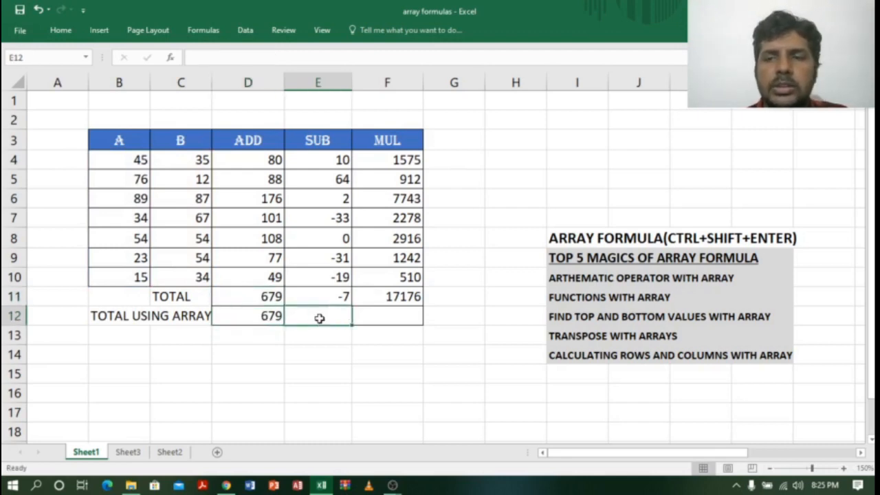
{"action": "type", "text": "="}
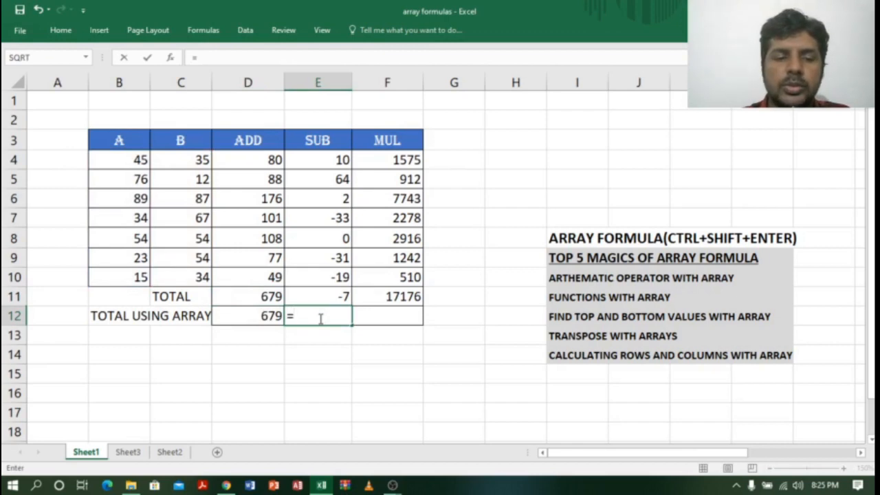
{"action": "type", "text": "SUM("}
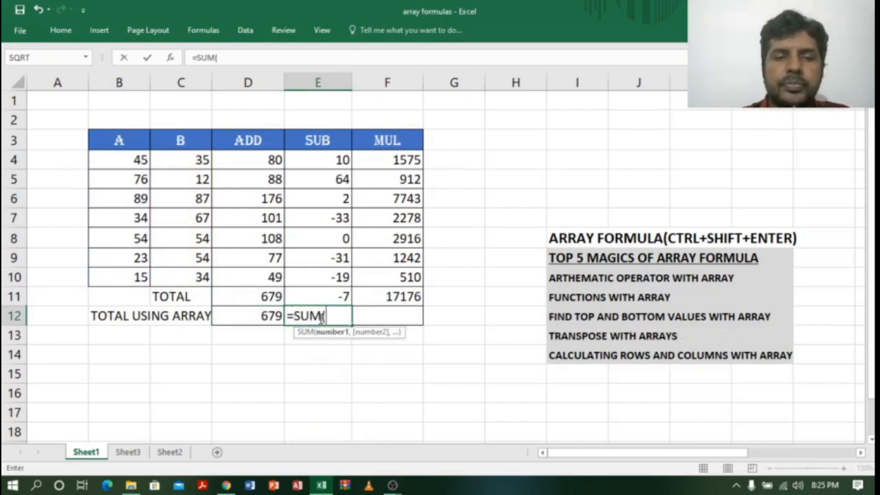
{"action": "left_click_drag", "start_coordinate": [138, 160], "coordinate": [131, 271]}
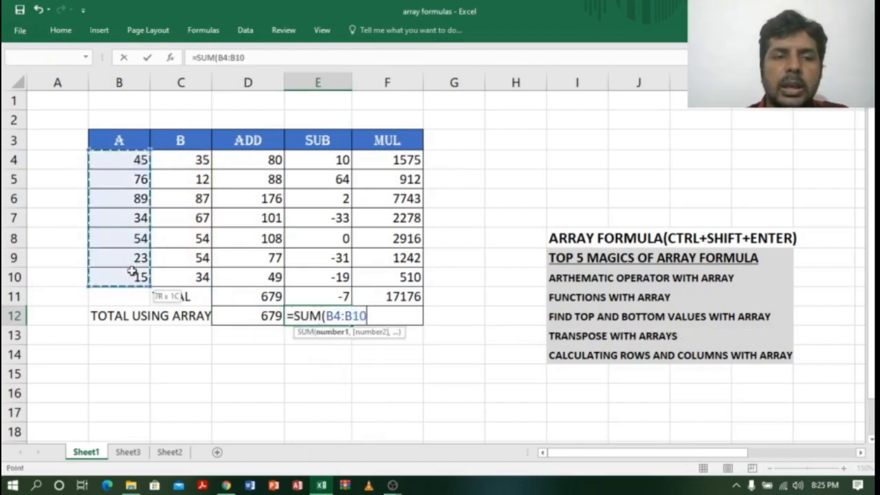
{"action": "type", "text": "-"}
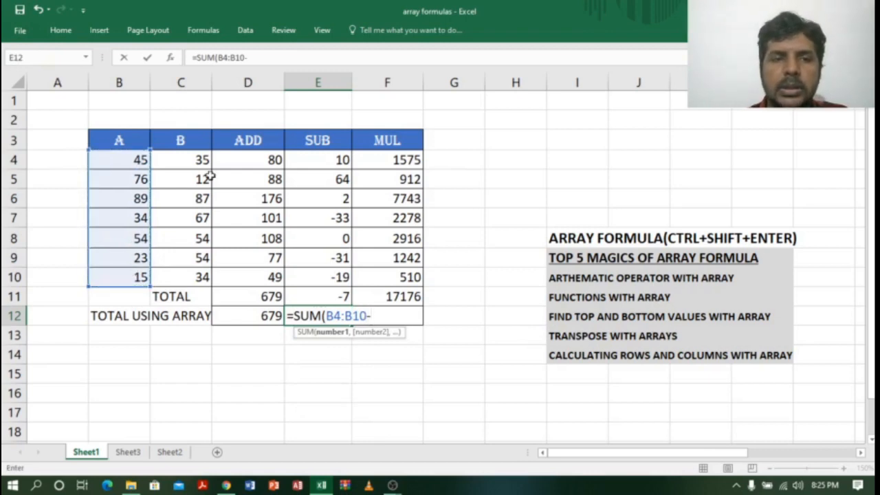
{"action": "left_click_drag", "start_coordinate": [201, 159], "coordinate": [198, 276]}
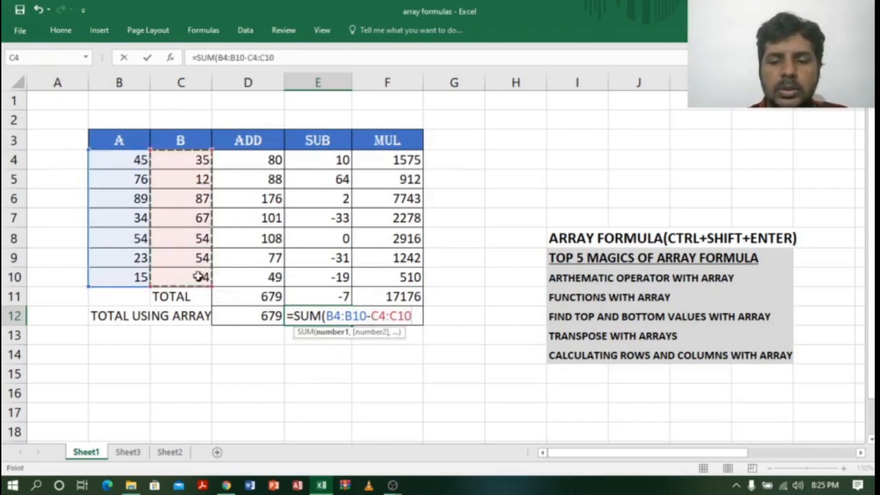
{"action": "key", "text": "ctrl+shift+Return"}
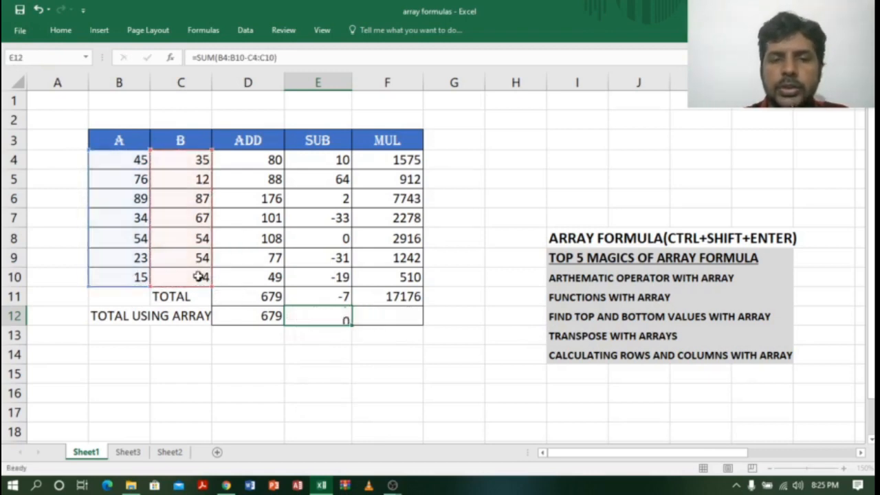
Enter the array formula {=SUM(B4:B10*C4:C10)} in F12 to total the multiplications directly from columns A and B.
{"action": "left_click", "coordinate": [393, 326]}
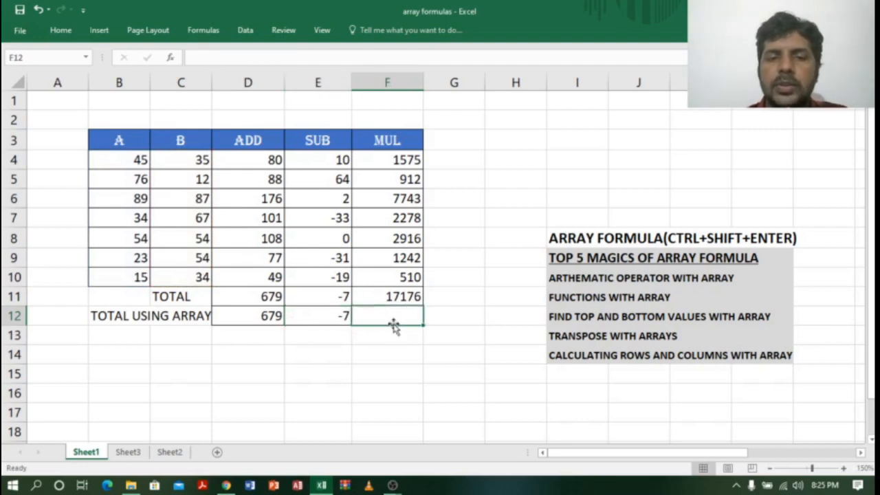
{"action": "type", "text": "=SU"}
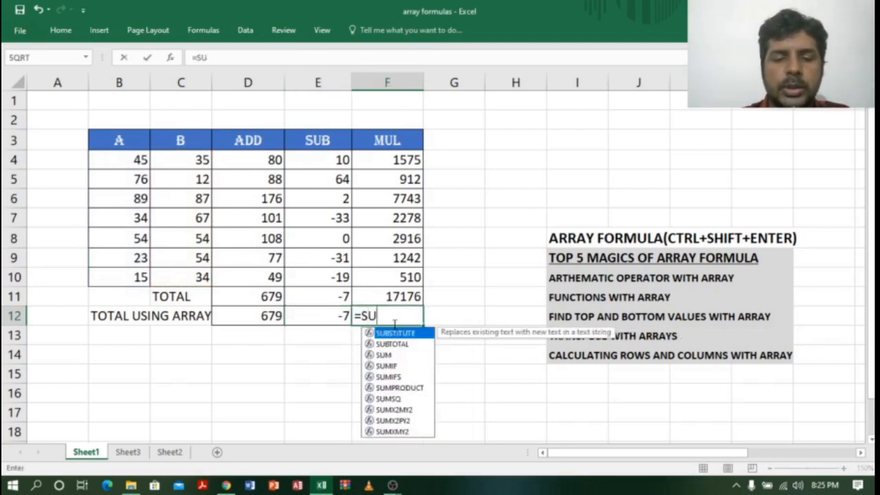
{"action": "type", "text": "M("}
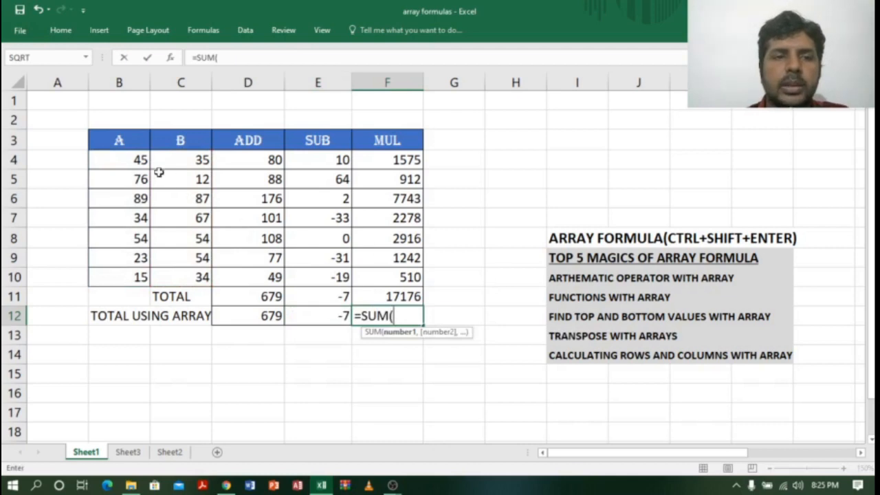
{"action": "left_click_drag", "start_coordinate": [141, 159], "coordinate": [130, 273]}
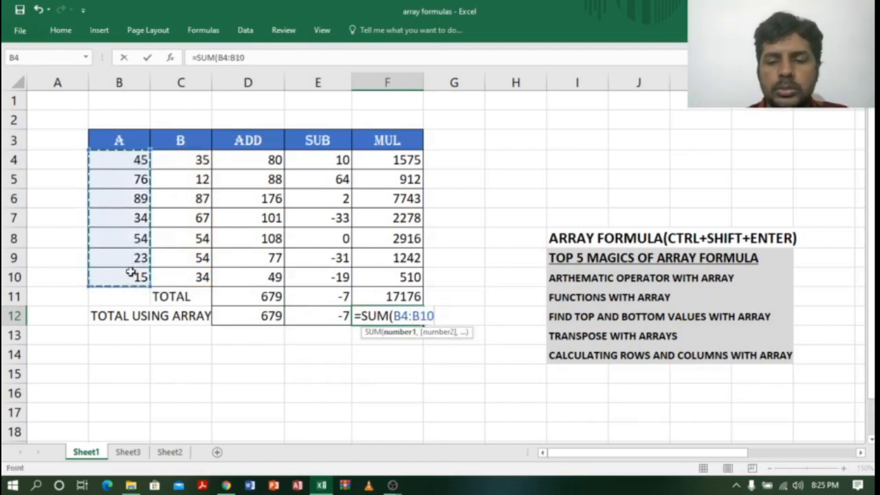
{"action": "type", "text": "*"}
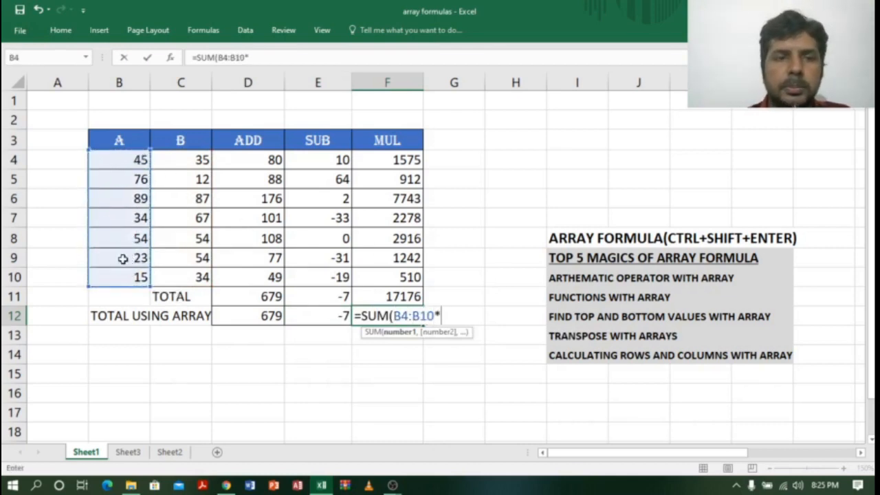
{"action": "left_click_drag", "start_coordinate": [186, 158], "coordinate": [189, 273]}
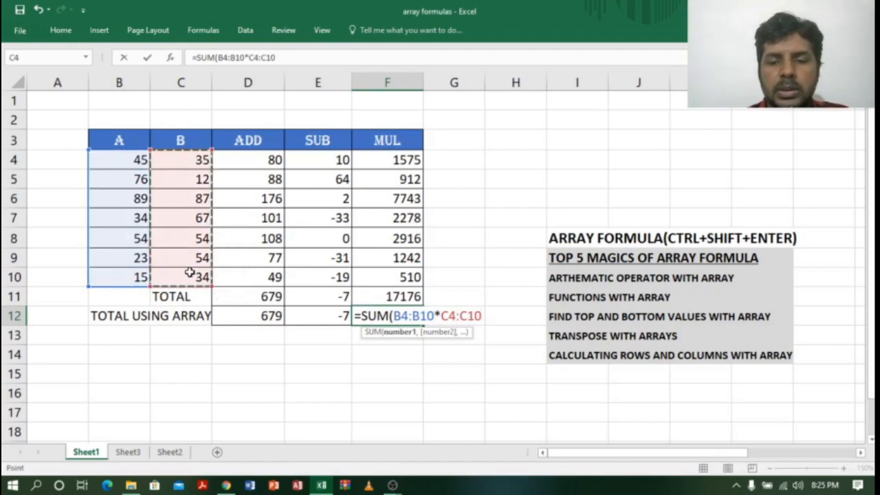
{"action": "type", "text": ")"}
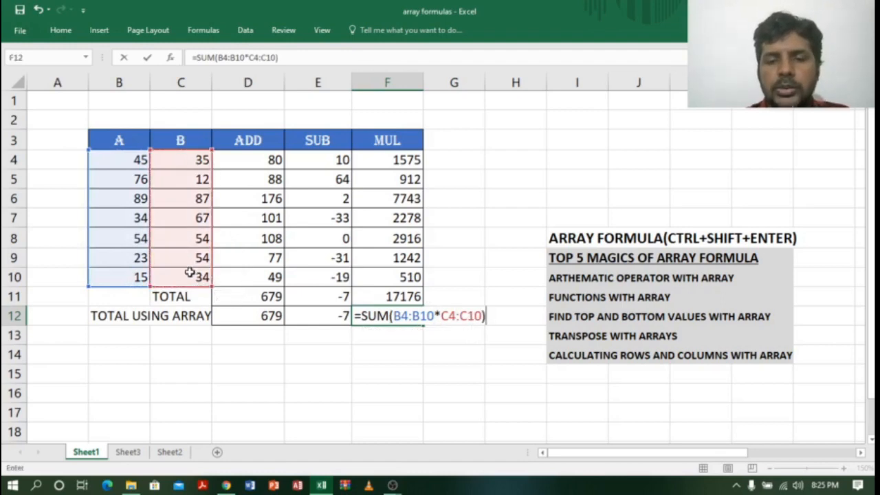
{"action": "key", "text": "ctrl+shift+Return"}
Change the font colour of the list entry "ARTHEMATIC OPERATOR WITH ARRAY" in row 10 to standard red.
{"action": "left_click", "coordinate": [512, 269]}
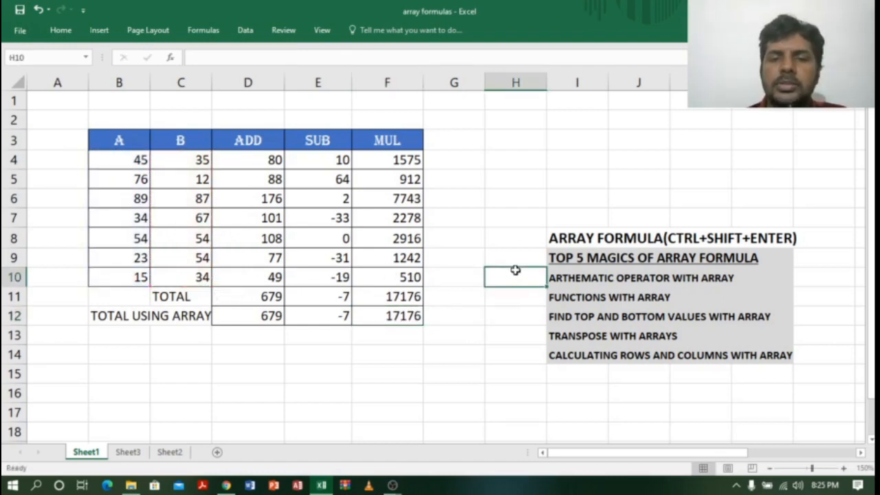
{"action": "left_click", "coordinate": [563, 281]}
{"action": "left_click_drag", "start_coordinate": [564, 280], "coordinate": [752, 282]}
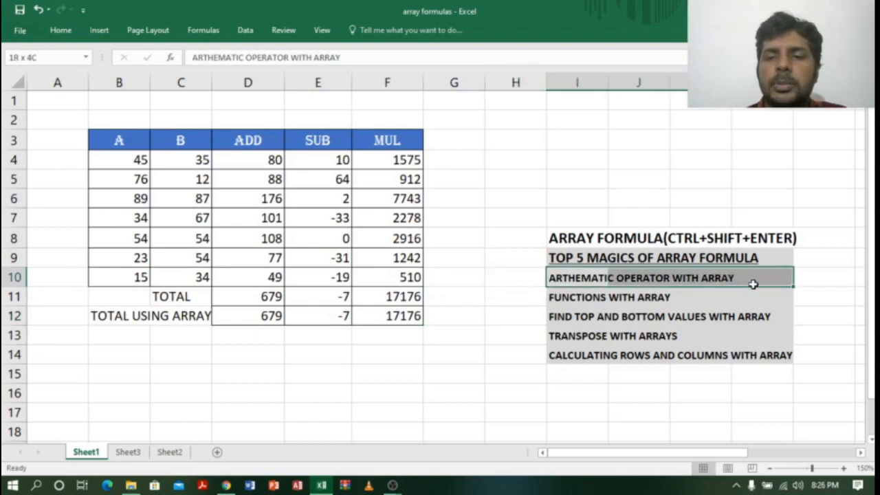
{"action": "left_click", "coordinate": [55, 33]}
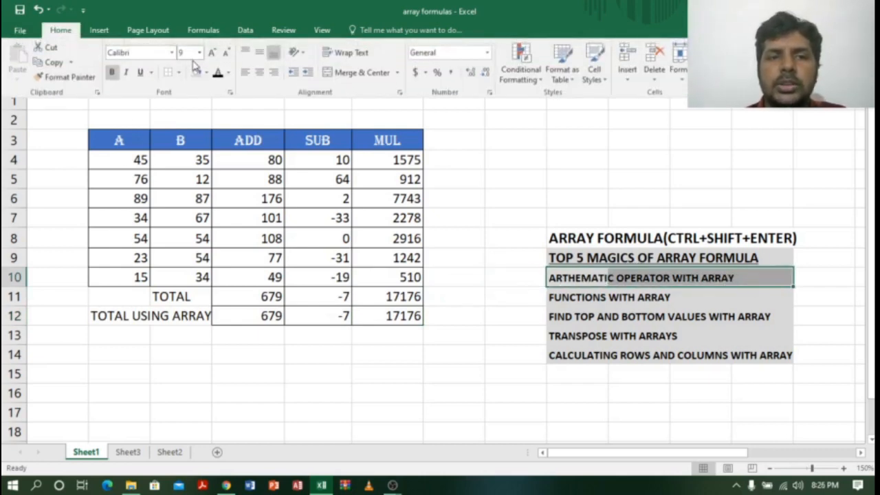
{"action": "left_click", "coordinate": [230, 73]}
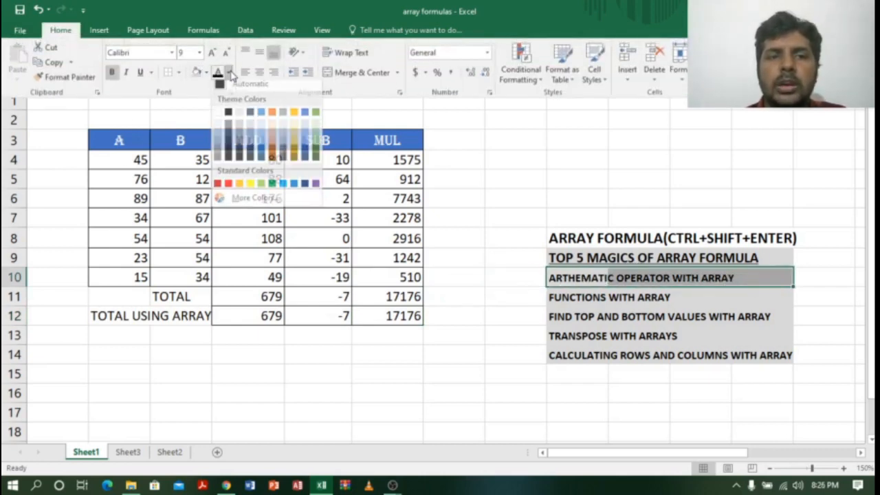
{"action": "left_click", "coordinate": [229, 184]}
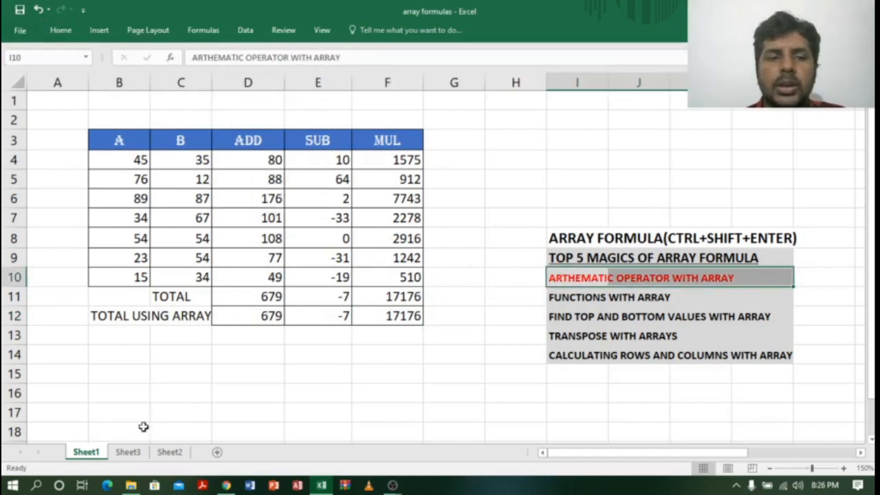
Open Sheet3 and examine the table's country names, sales in dollars, rupees-per-dollar rate and empty SALES IN RUPEES column.
{"action": "left_click", "coordinate": [131, 456]}
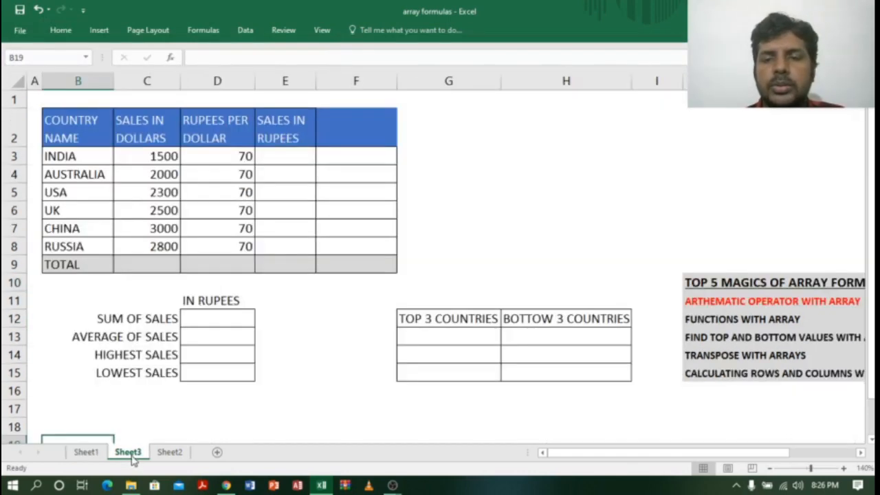
{"action": "left_click", "coordinate": [659, 264]}
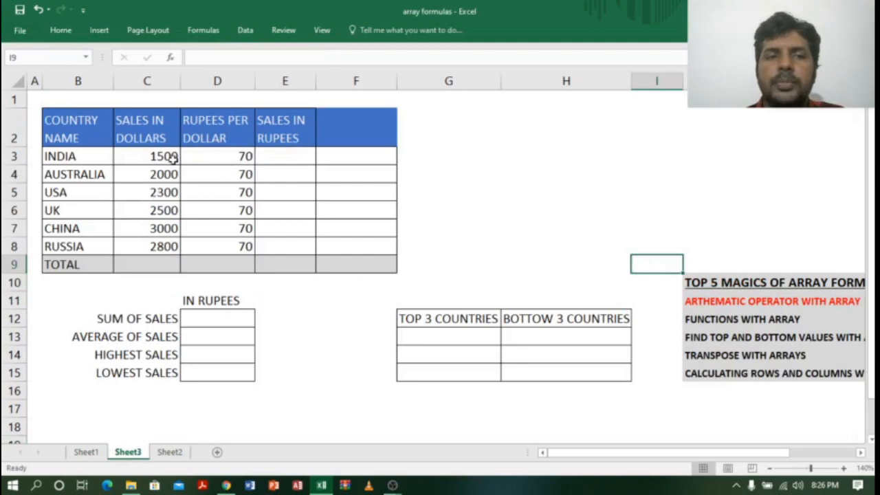
{"action": "left_click", "coordinate": [77, 121]}
{"action": "left_click_drag", "start_coordinate": [81, 158], "coordinate": [81, 245]}
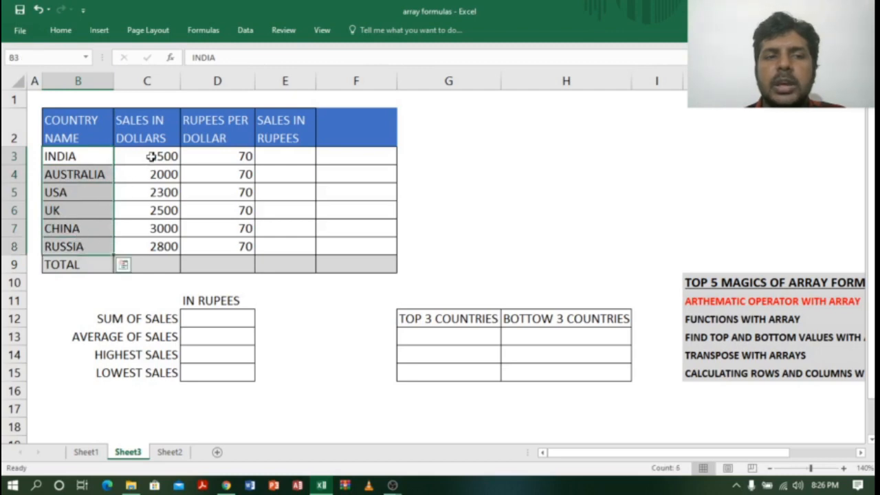
{"action": "left_click_drag", "start_coordinate": [153, 155], "coordinate": [150, 246]}
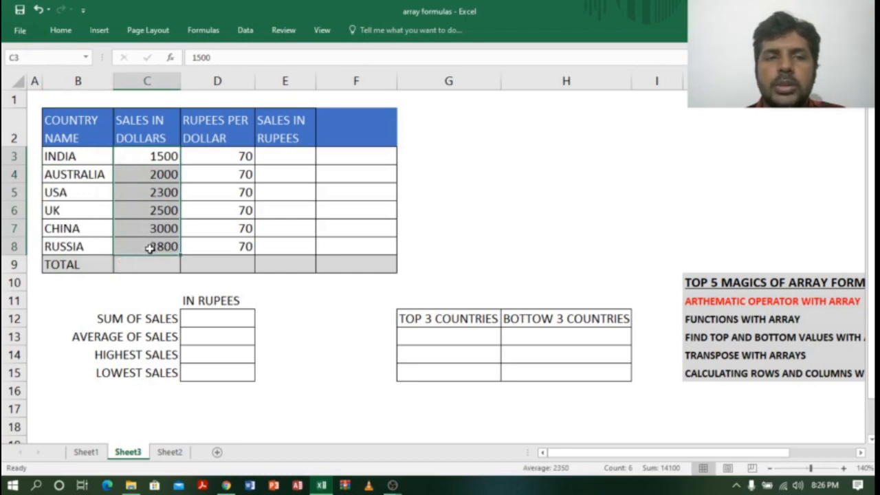
{"action": "left_click", "coordinate": [287, 152]}
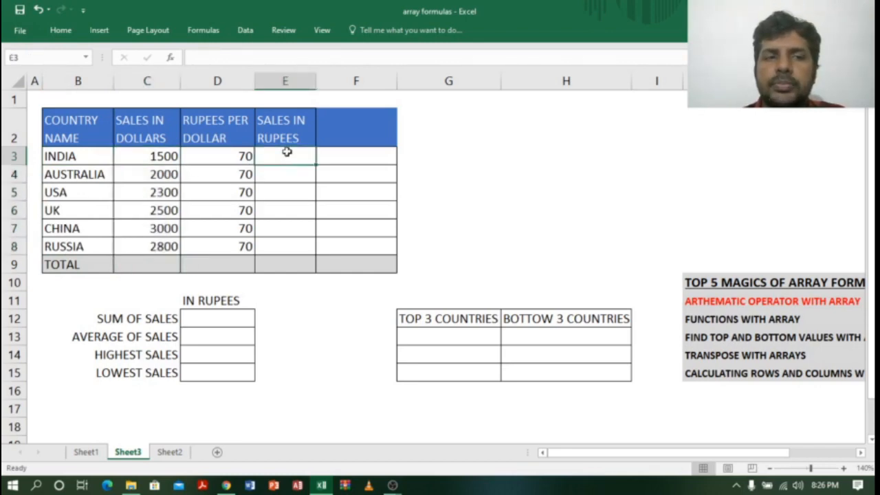
{"action": "mouse_move", "coordinate": [304, 155]}
{"action": "left_mouse_down"}
{"action": "mouse_move", "coordinate": [307, 248]}
{"action": "mouse_move", "coordinate": [282, 239]}
{"action": "left_mouse_up"}
{"action": "left_click", "coordinate": [226, 134]}
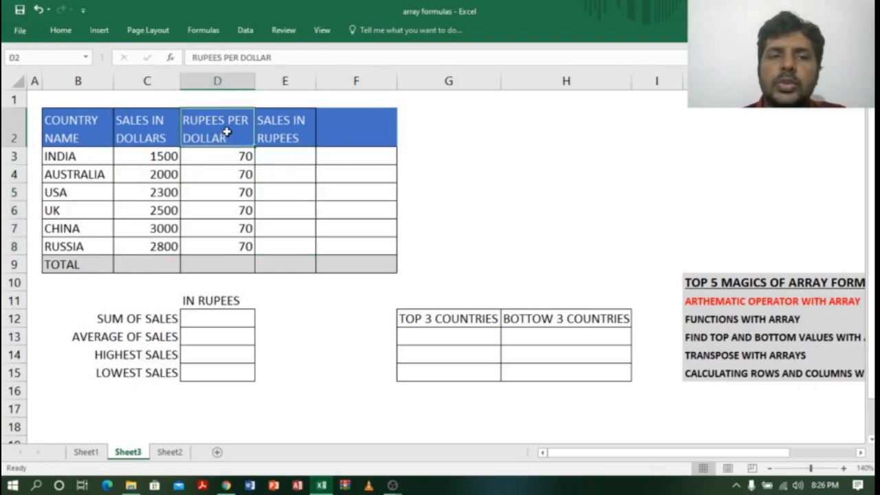
{"action": "left_click", "coordinate": [245, 158]}
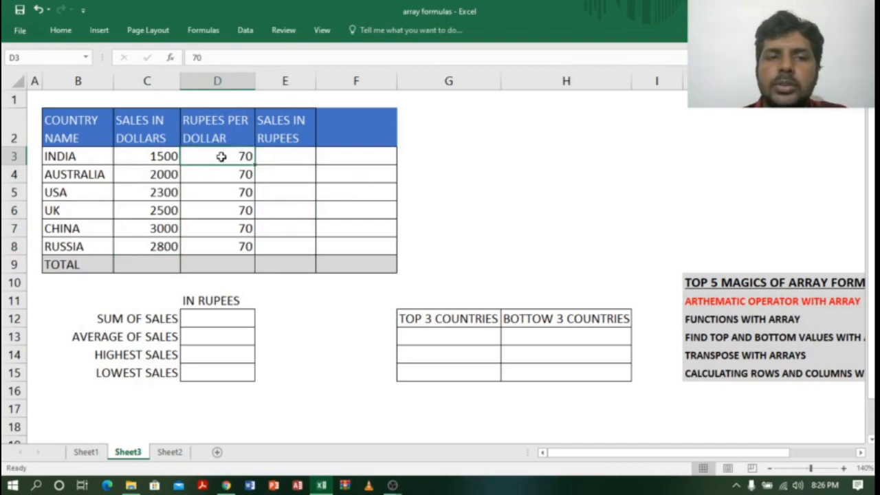
{"action": "left_click", "coordinate": [238, 133]}
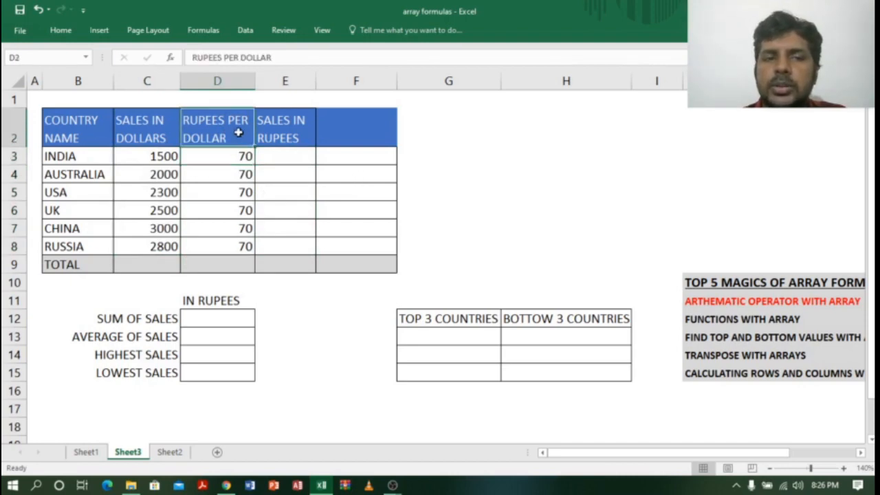
{"action": "left_click", "coordinate": [244, 160]}
{"action": "left_click", "coordinate": [236, 130]}
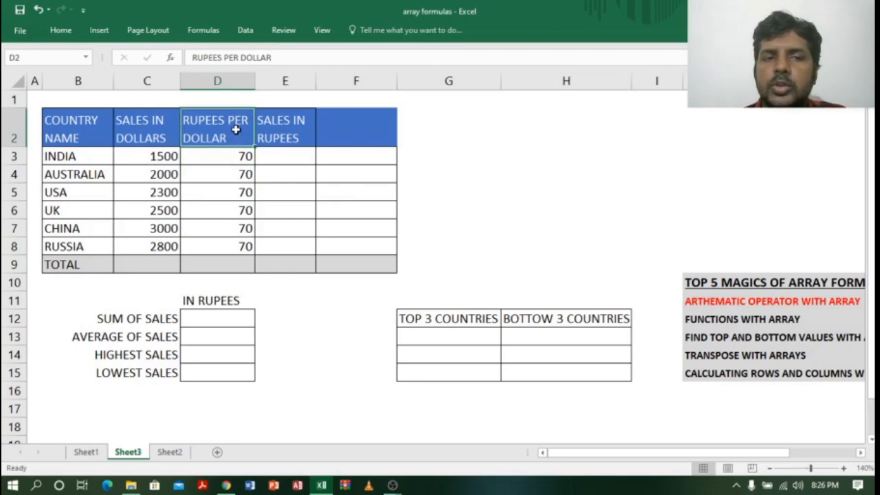
{"action": "left_click", "coordinate": [237, 163]}
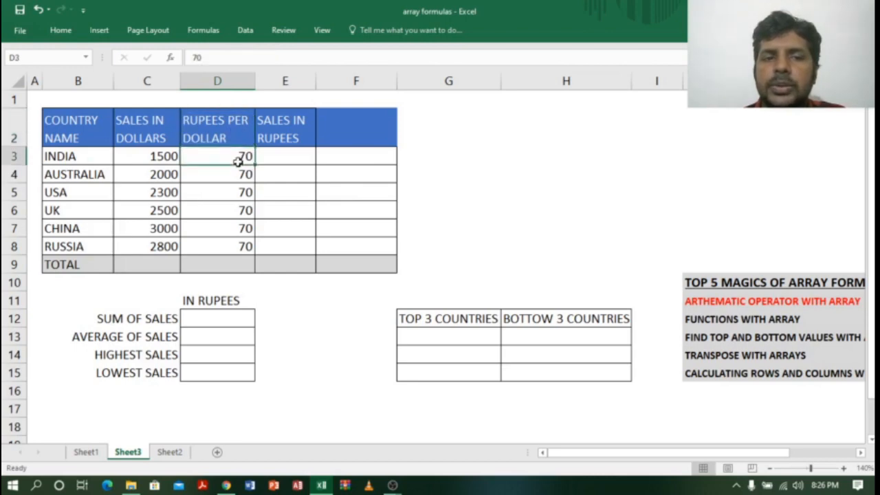
{"action": "left_click", "coordinate": [299, 153]}
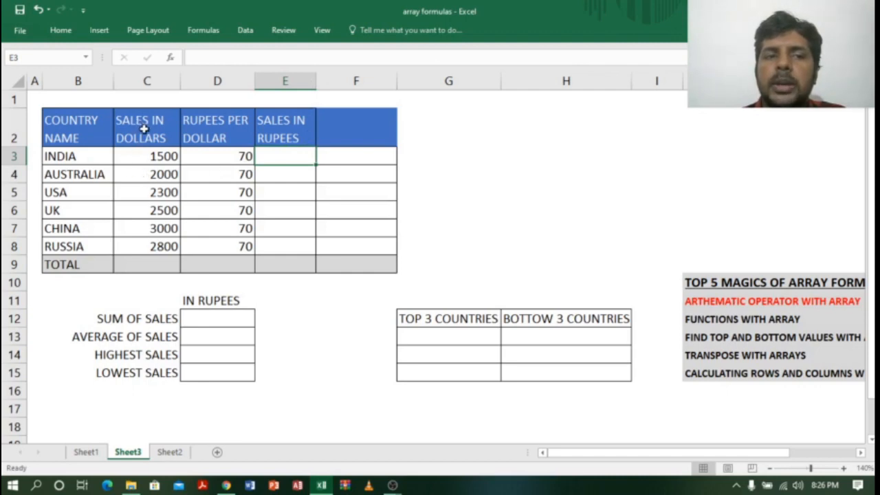
{"action": "left_click", "coordinate": [146, 158]}
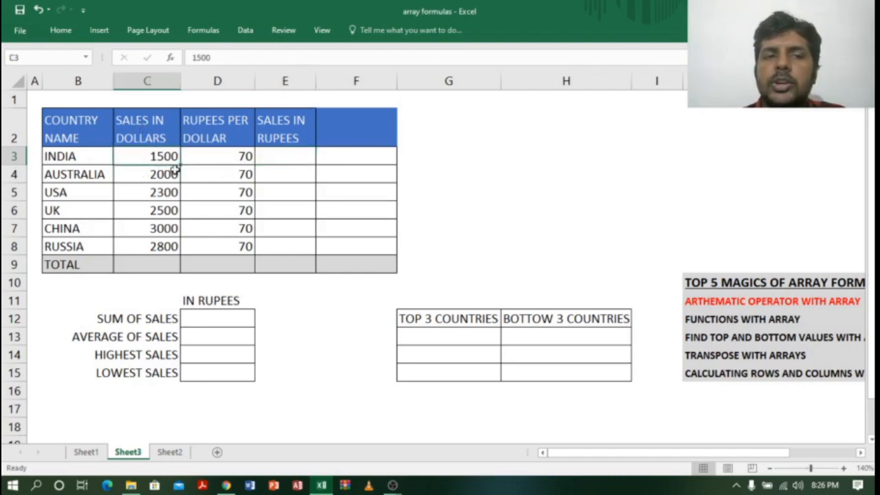
{"action": "left_click", "coordinate": [229, 157]}
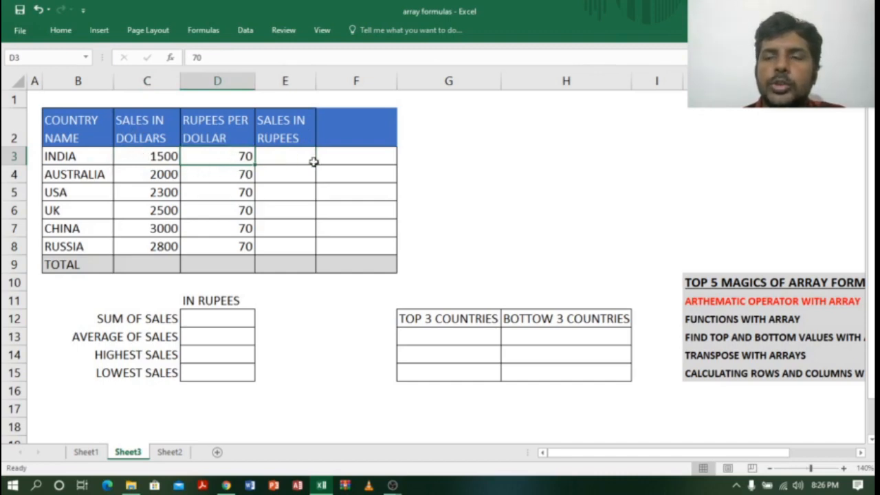
{"action": "left_click", "coordinate": [289, 159]}
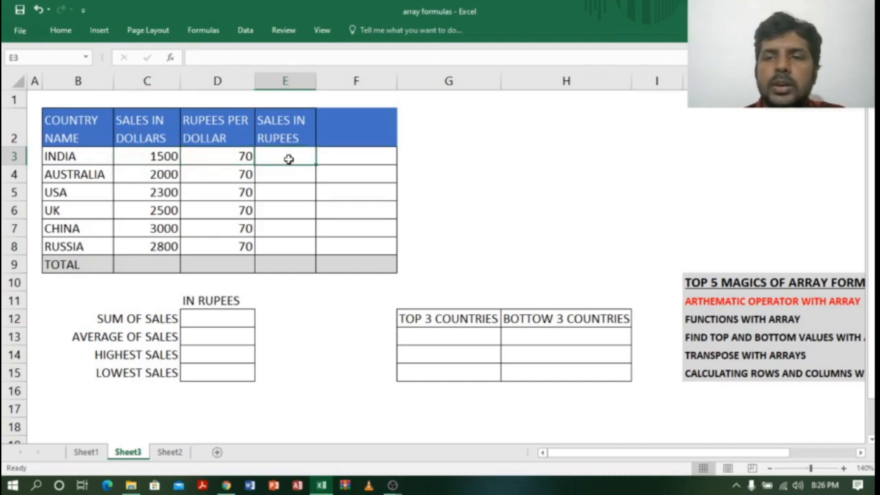
Enter the array formula {=C3:C8*D3:D8} across E3:E8 to calculate each country's sales in rupees.
{"action": "left_click_drag", "start_coordinate": [291, 153], "coordinate": [292, 248]}
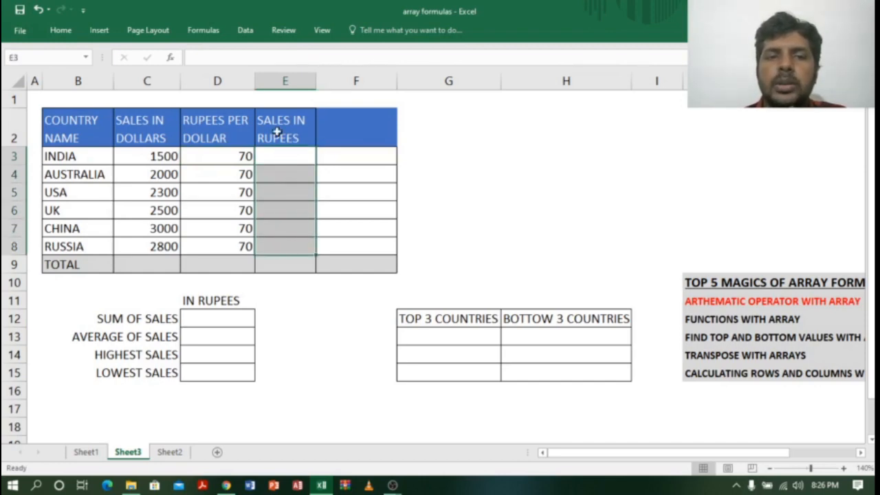
{"action": "left_click", "coordinate": [214, 61]}
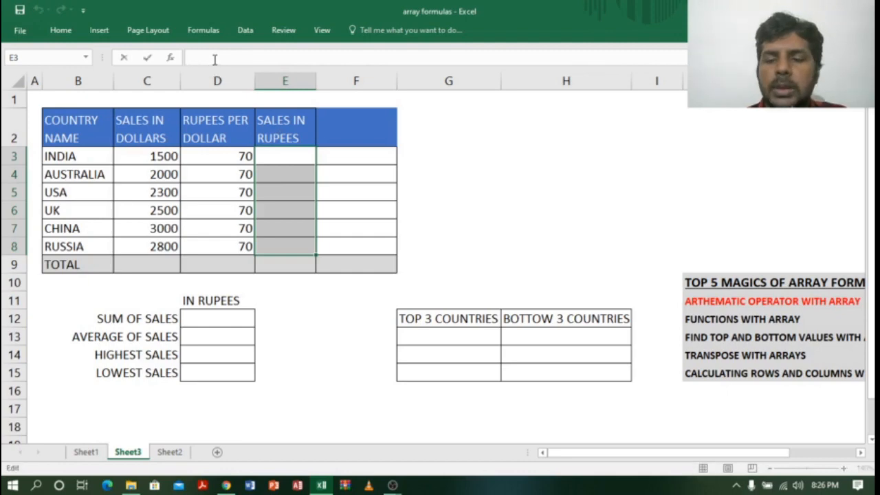
{"action": "type", "text": "="}
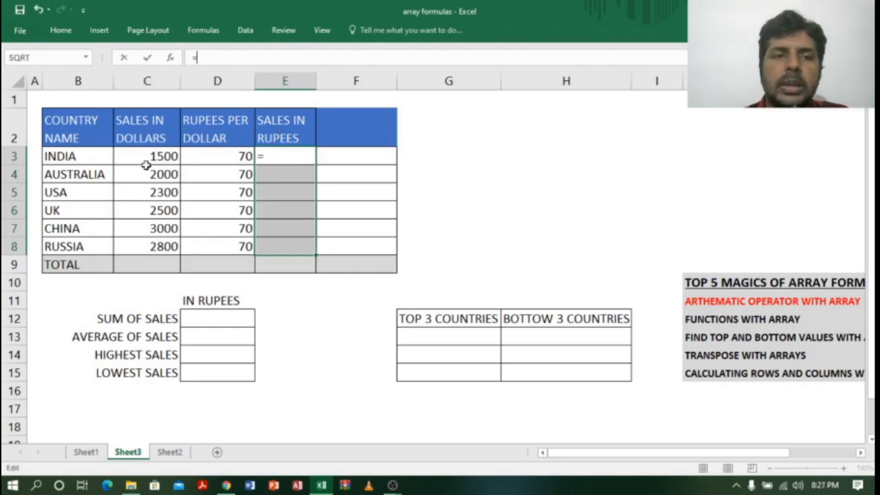
{"action": "left_click_drag", "start_coordinate": [156, 155], "coordinate": [162, 246]}
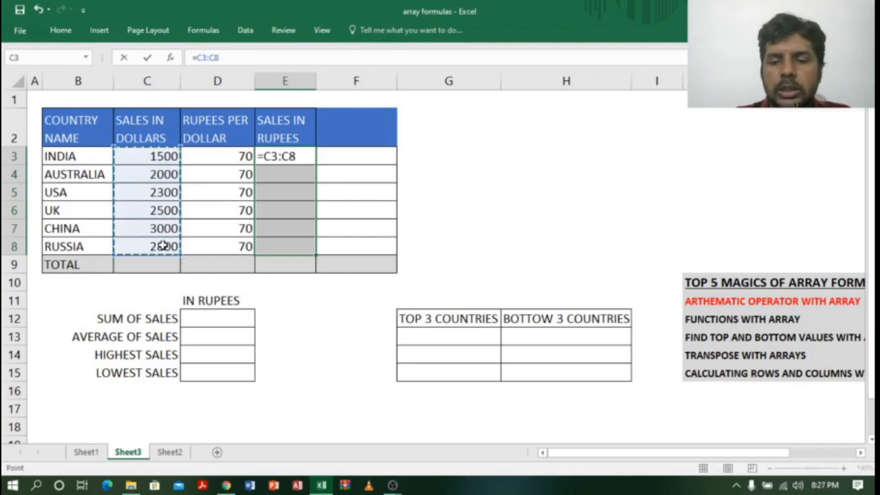
{"action": "type", "text": "*"}
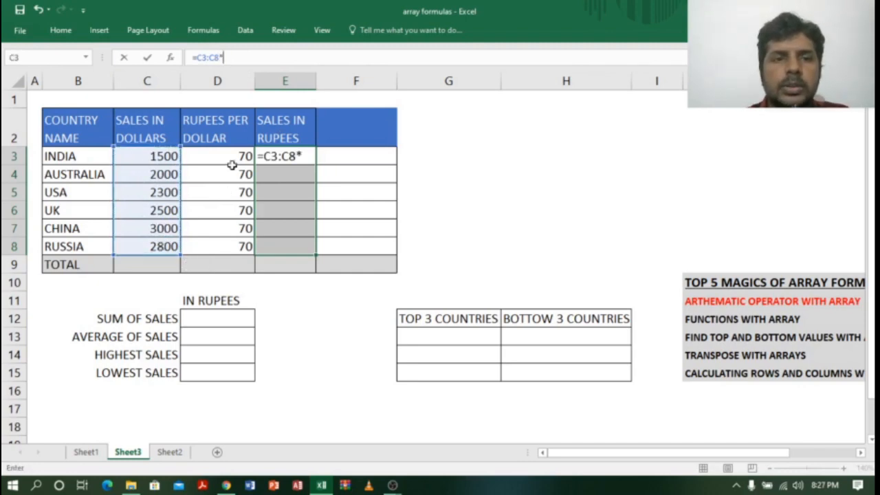
{"action": "left_click_drag", "start_coordinate": [238, 152], "coordinate": [242, 255]}
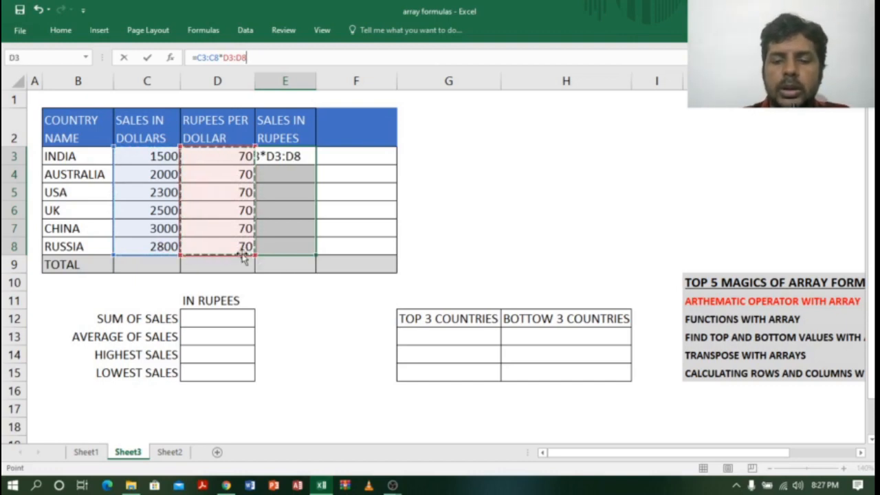
{"action": "key", "text": "ctrl+shift+Return"}
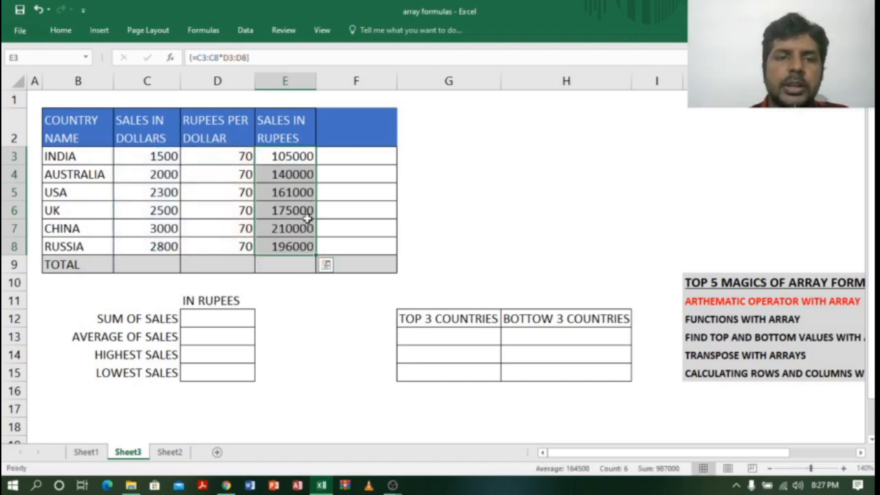
Review the array results in E3:E8 and the repeated exchange rate in D3:D8.
{"action": "left_click_drag", "start_coordinate": [304, 156], "coordinate": [304, 245]}
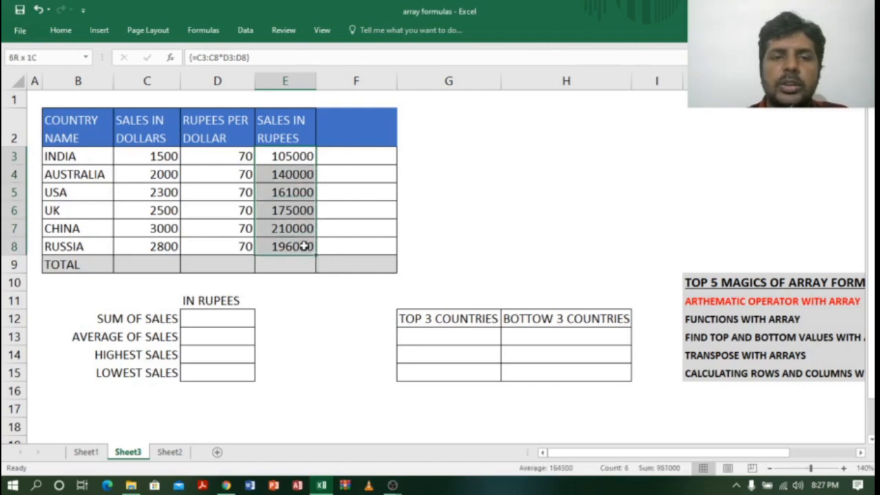
{"action": "left_click", "coordinate": [362, 159]}
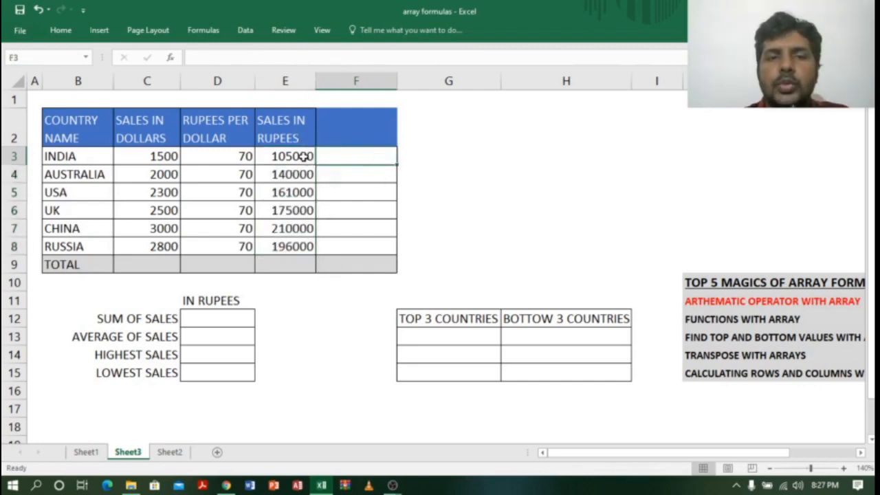
{"action": "left_click_drag", "start_coordinate": [295, 156], "coordinate": [297, 236]}
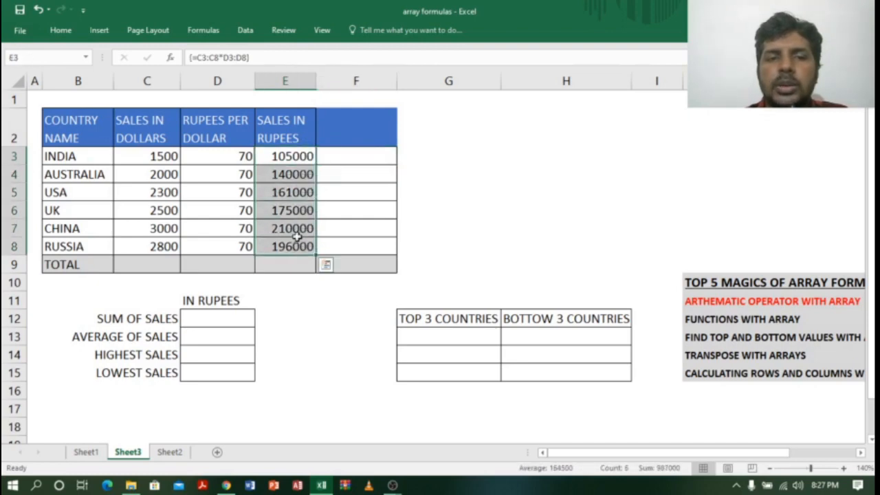
{"action": "left_click", "coordinate": [362, 159]}
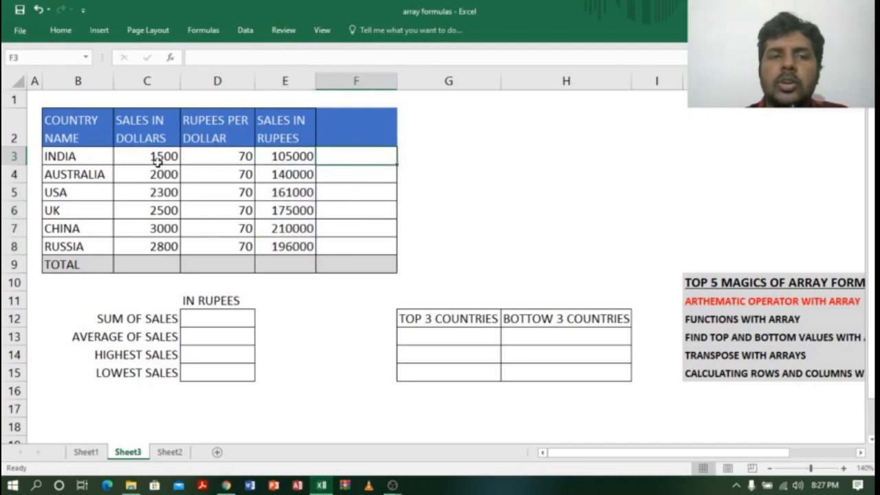
{"action": "left_click_drag", "start_coordinate": [242, 156], "coordinate": [239, 246]}
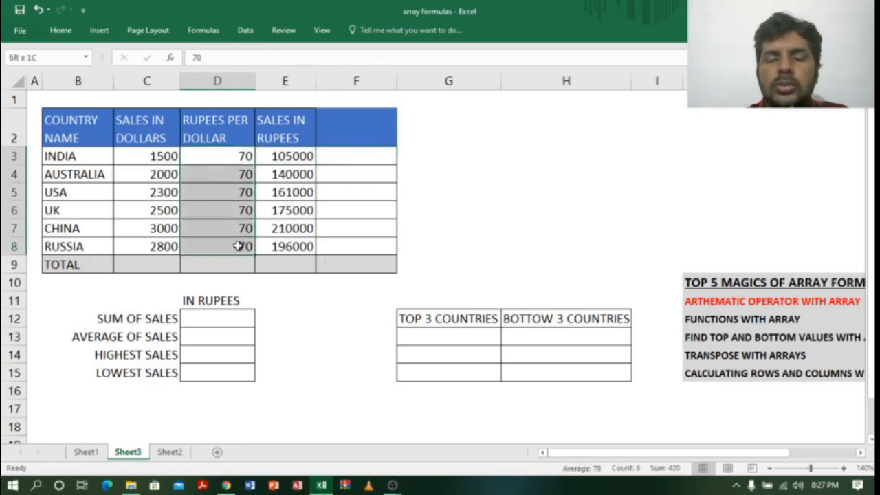
{"action": "mouse_move", "coordinate": [239, 246]}
{"action": "left_mouse_down"}
{"action": "mouse_move", "coordinate": [240, 154]}
{"action": "mouse_move", "coordinate": [244, 245]}
{"action": "left_mouse_up"}
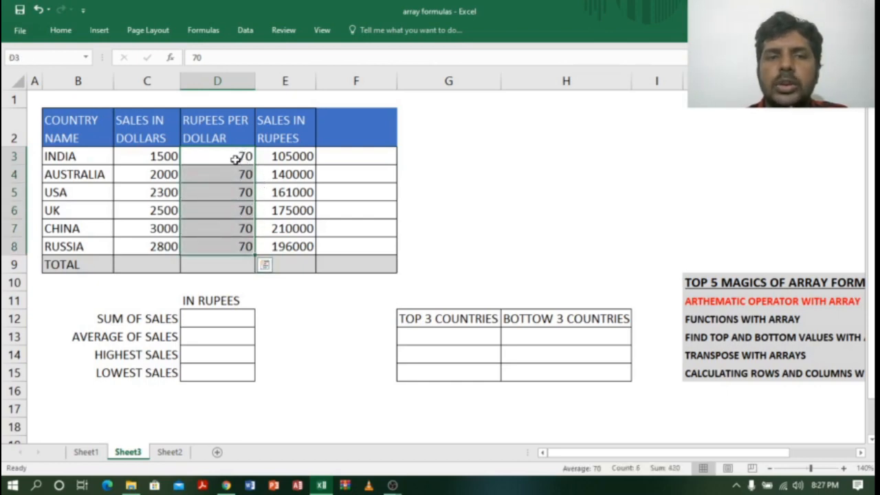
Enter the array formula {=C3:C8*70} across F3:F8 to convert the dollar sales with a constant rate.
{"action": "left_click", "coordinate": [362, 156]}
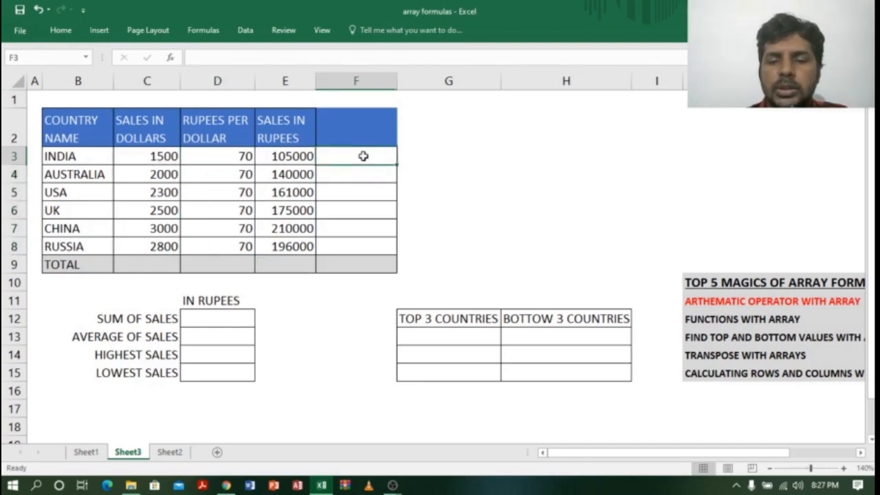
{"action": "mouse_move", "coordinate": [363, 157]}
{"action": "left_mouse_down"}
{"action": "mouse_move", "coordinate": [361, 255]}
{"action": "mouse_move", "coordinate": [362, 243]}
{"action": "left_mouse_up"}
{"action": "left_click", "coordinate": [255, 56]}
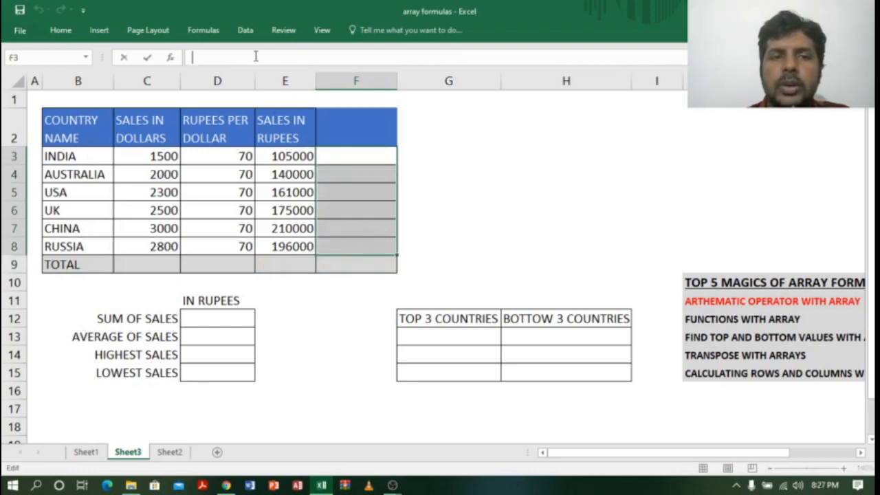
{"action": "type", "text": "="}
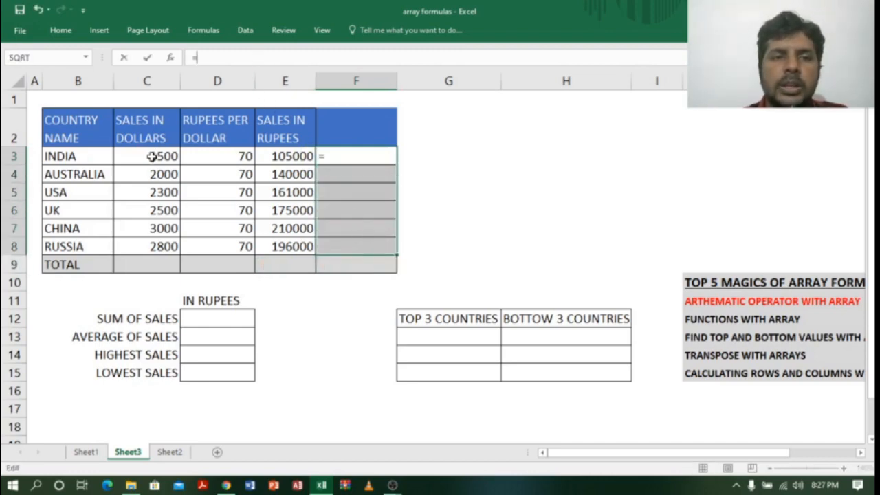
{"action": "left_click_drag", "start_coordinate": [152, 157], "coordinate": [166, 245]}
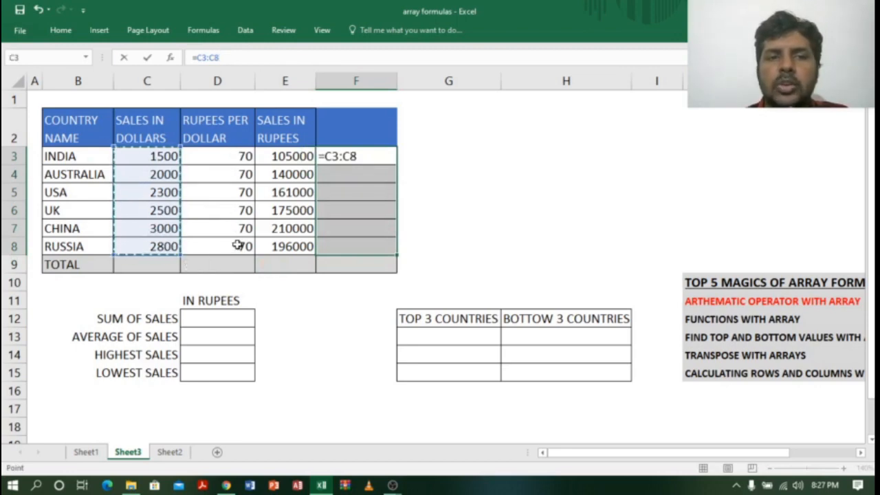
{"action": "type", "text": "*"}
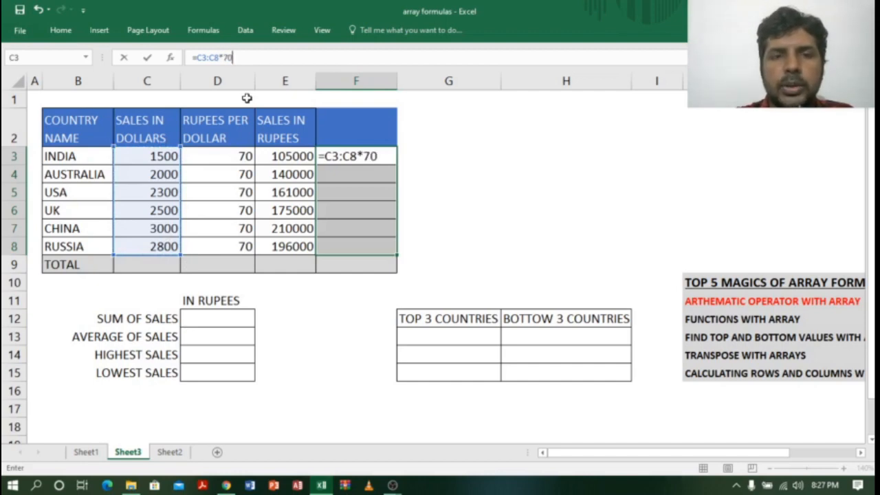
{"action": "type", "text": "70"}
{"action": "key", "text": "ctrl+shift+Return"}
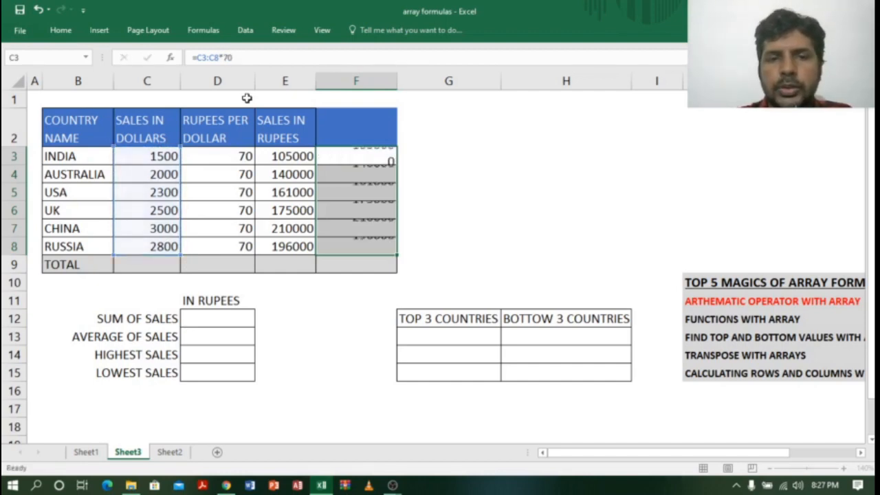
Compare the rupee sales in E3:E8 and F3:F8 with the rate column D3:D8, and inspect the formula in F3.
{"action": "left_click_drag", "start_coordinate": [293, 156], "coordinate": [292, 246]}
{"action": "left_click_drag", "start_coordinate": [377, 157], "coordinate": [378, 245]}
{"action": "left_click_drag", "start_coordinate": [239, 156], "coordinate": [239, 246]}
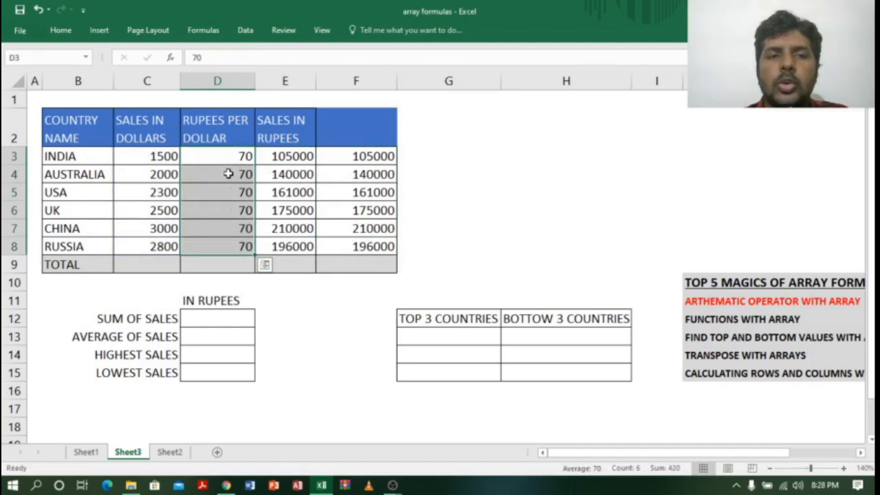
{"action": "left_click_drag", "start_coordinate": [227, 157], "coordinate": [231, 246]}
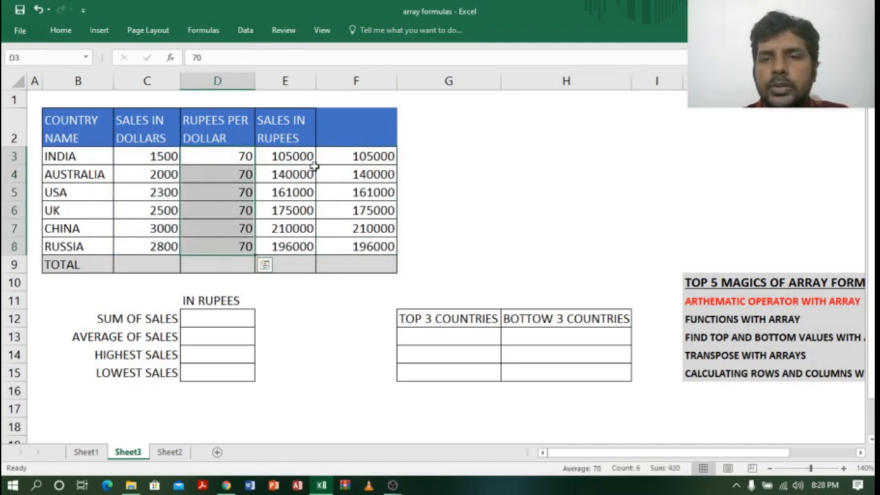
{"action": "left_click", "coordinate": [385, 157]}
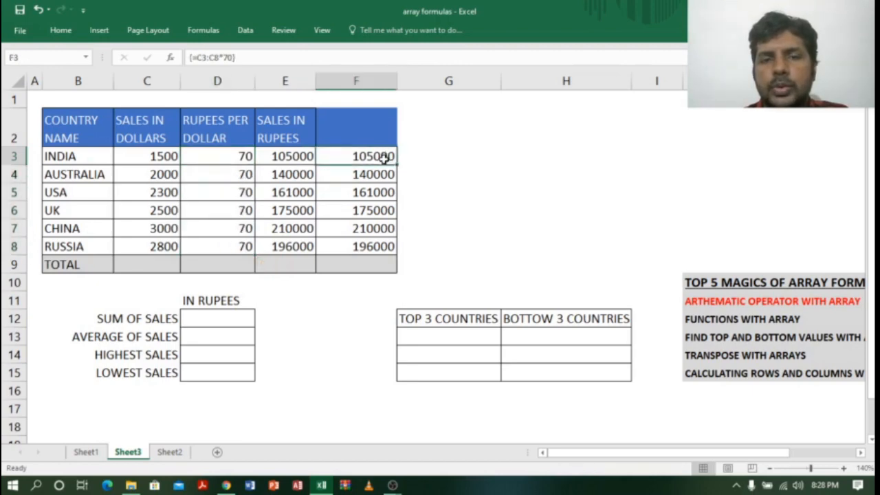
Enter the formula =SUM(E3:E8) in E9 to total the sales in rupees.
{"action": "left_click", "coordinate": [288, 264]}
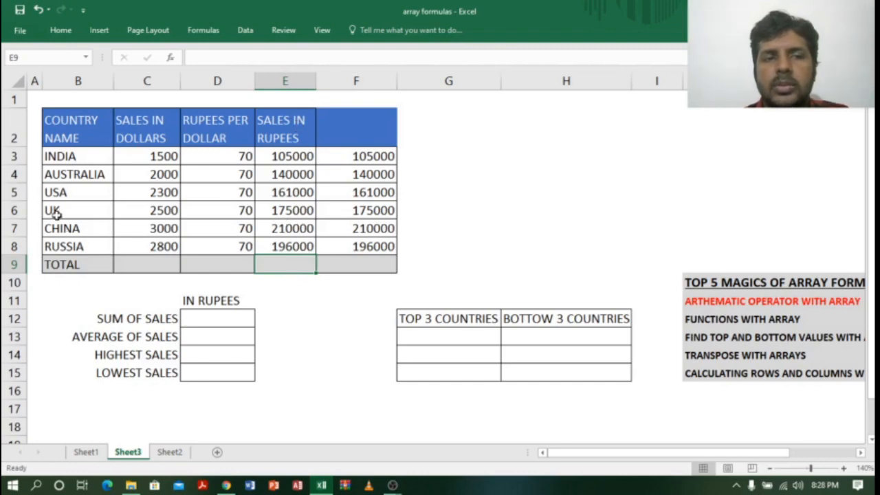
{"action": "left_click", "coordinate": [292, 305]}
{"action": "left_click", "coordinate": [287, 265]}
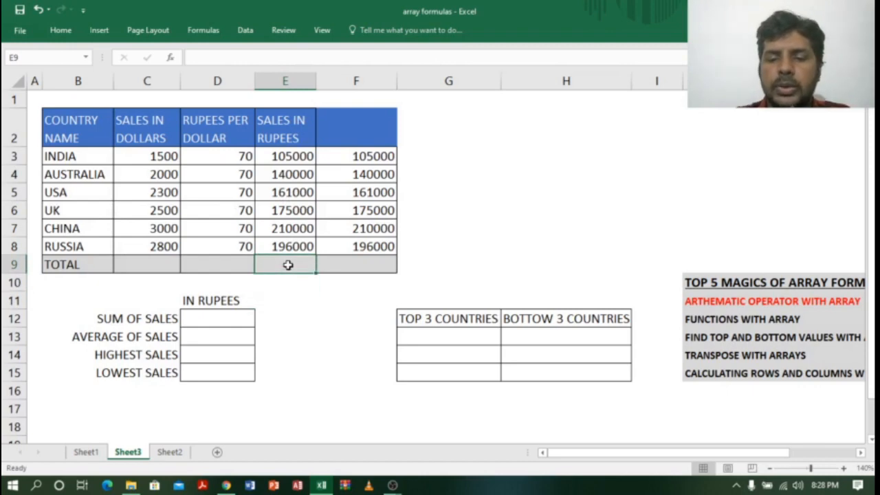
{"action": "type", "text": "=SUM("}
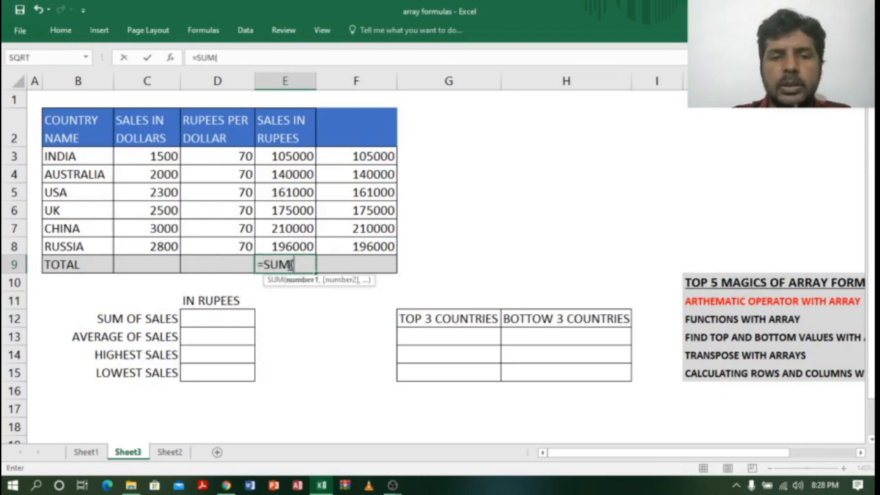
{"action": "left_click_drag", "start_coordinate": [291, 157], "coordinate": [305, 246]}
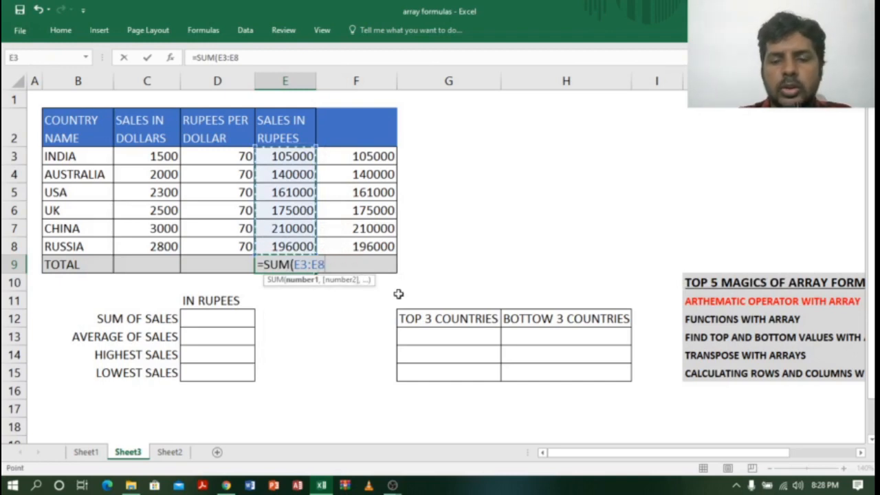
{"action": "type", "text": ")"}
{"action": "key", "text": "Return"}
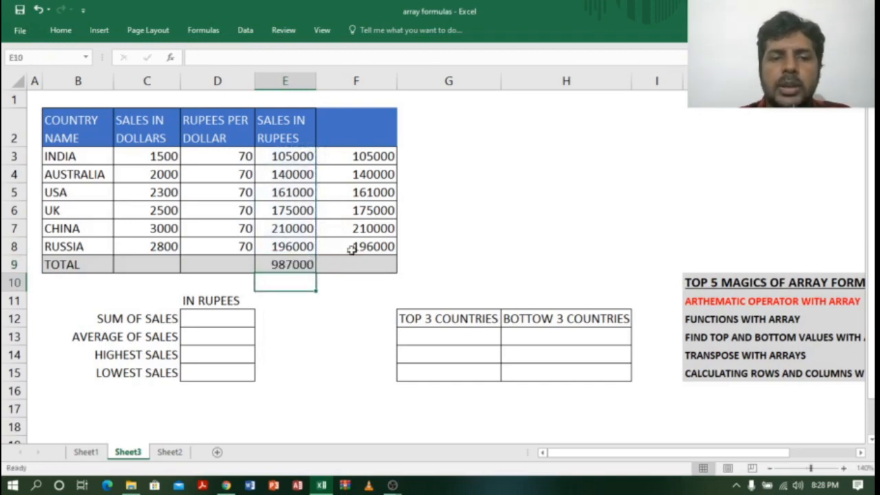
Examine the total formula in E9, the empty SUM OF SALES cell D12 and the source columns C, D and E.
{"action": "left_click", "coordinate": [294, 262]}
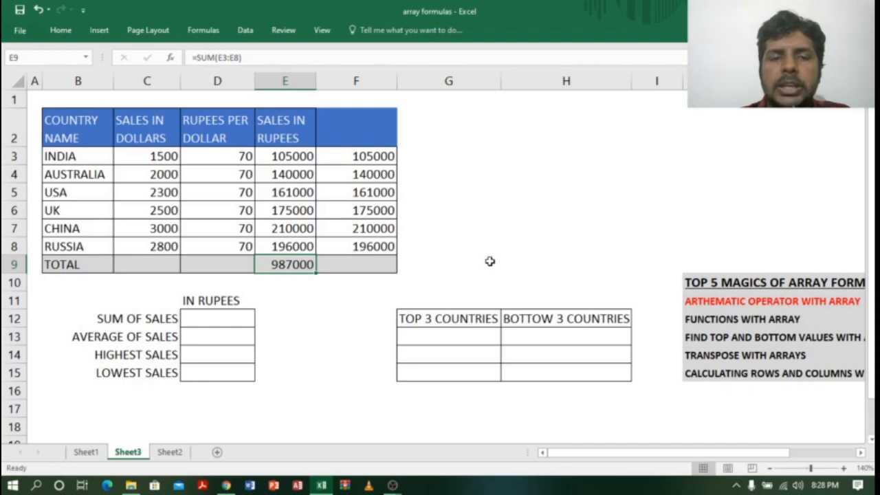
{"action": "left_click", "coordinate": [272, 279]}
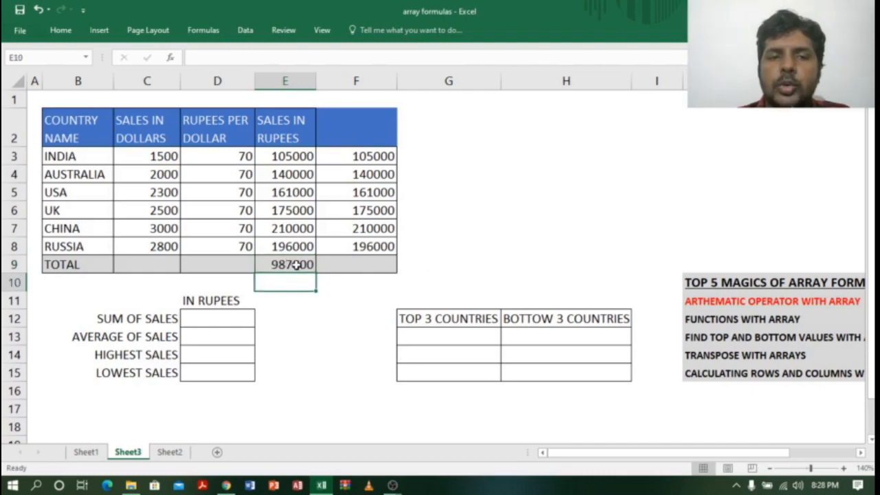
{"action": "left_click", "coordinate": [294, 265]}
{"action": "left_click", "coordinate": [218, 320]}
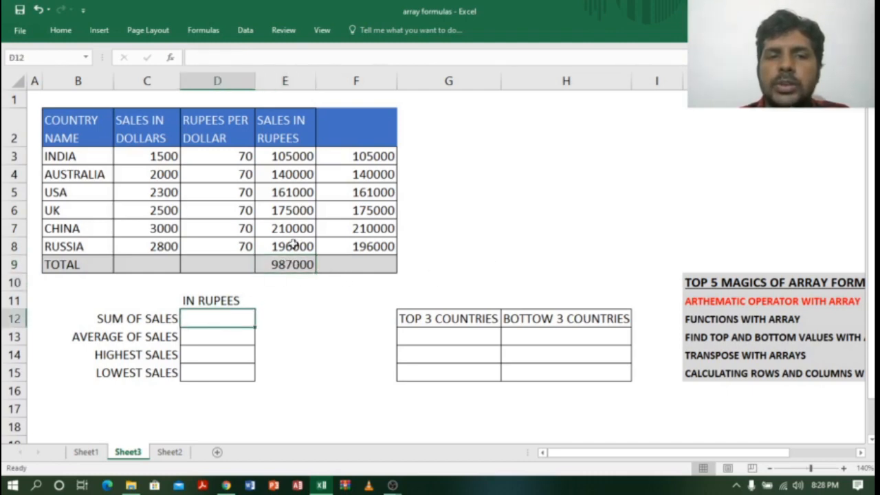
{"action": "left_click", "coordinate": [301, 80]}
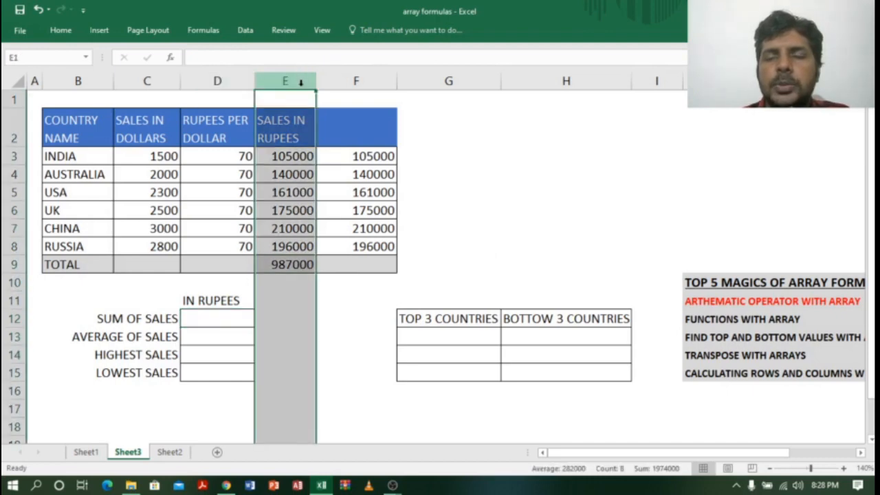
{"action": "left_click", "coordinate": [144, 81]}
{"action": "left_click", "coordinate": [219, 81]}
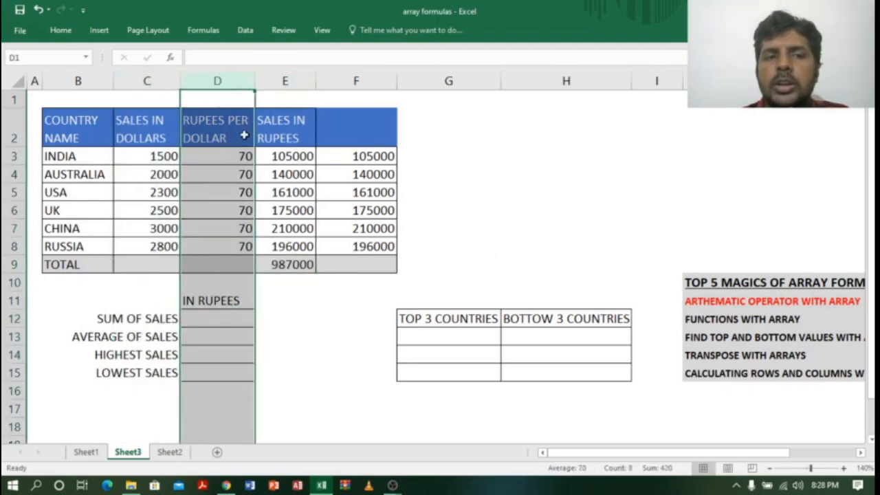
{"action": "left_click", "coordinate": [507, 186]}
Enter the array formula {=SUM(C3:C8*D3:D8)} in D12 for the sum of sales, and compare it with the total in E9.
{"action": "left_click", "coordinate": [220, 324]}
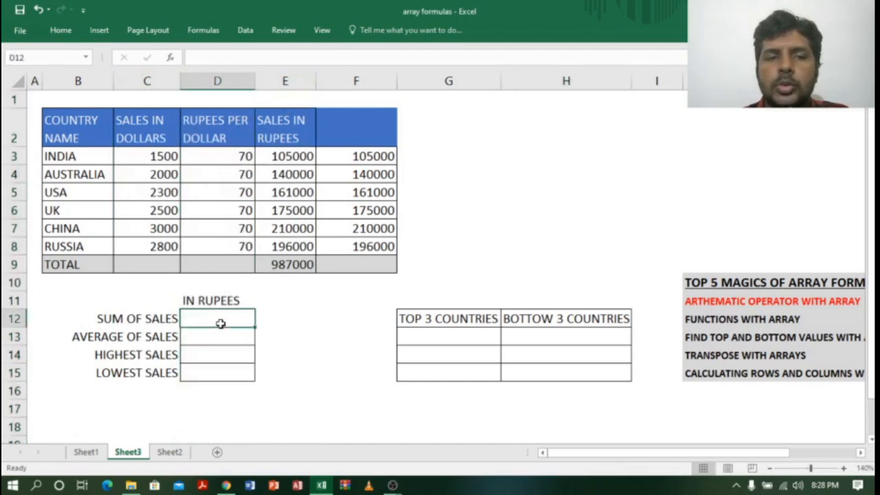
{"action": "type", "text": "="}
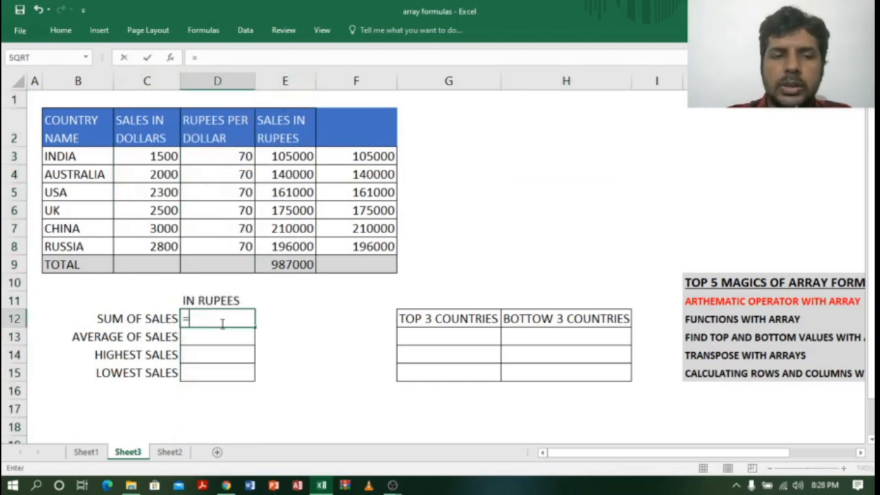
{"action": "type", "text": "SU"}
{"action": "type", "text": "M("}
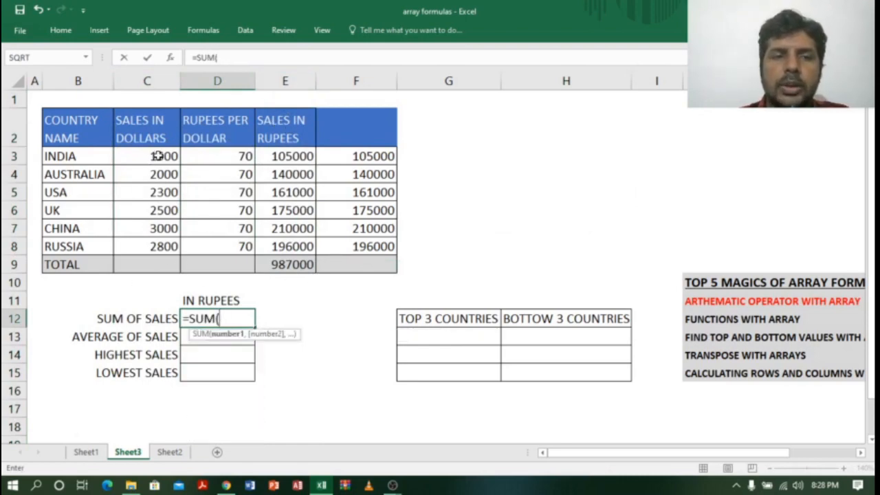
{"action": "left_click_drag", "start_coordinate": [157, 153], "coordinate": [157, 251]}
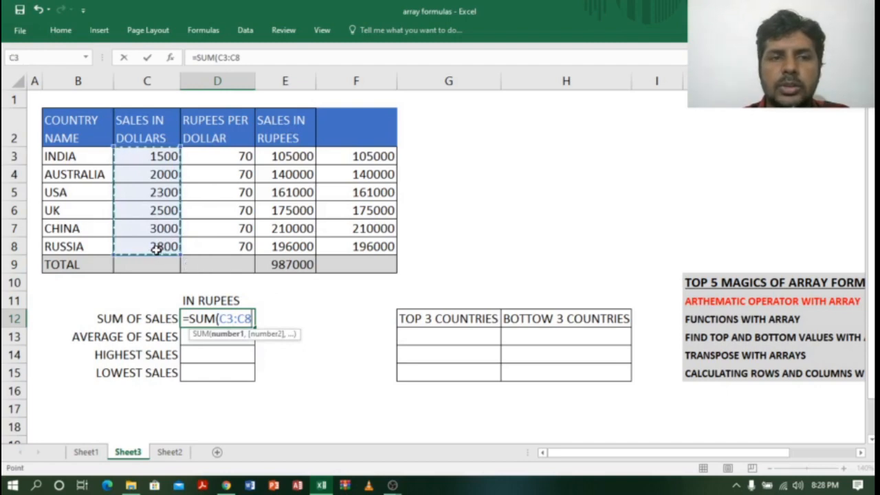
{"action": "type", "text": "*"}
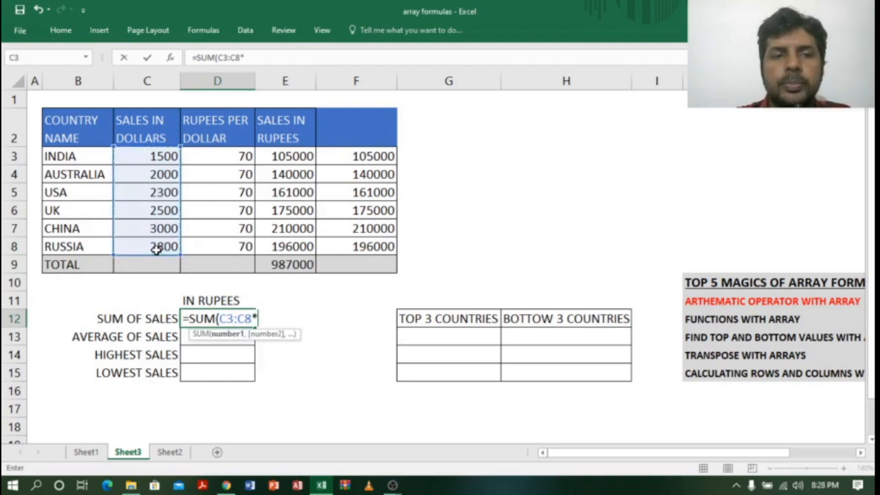
{"action": "left_click_drag", "start_coordinate": [243, 157], "coordinate": [245, 246]}
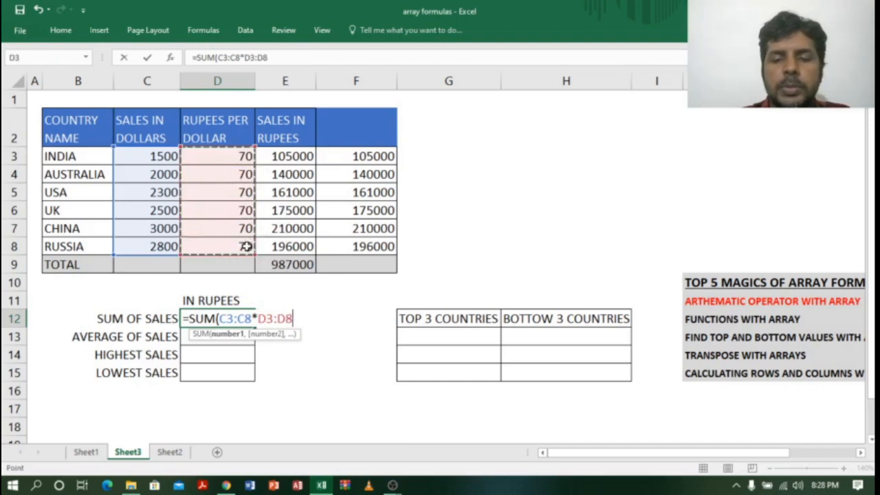
{"action": "type", "text": ")"}
{"action": "key", "text": "ctrl+shift+Return"}
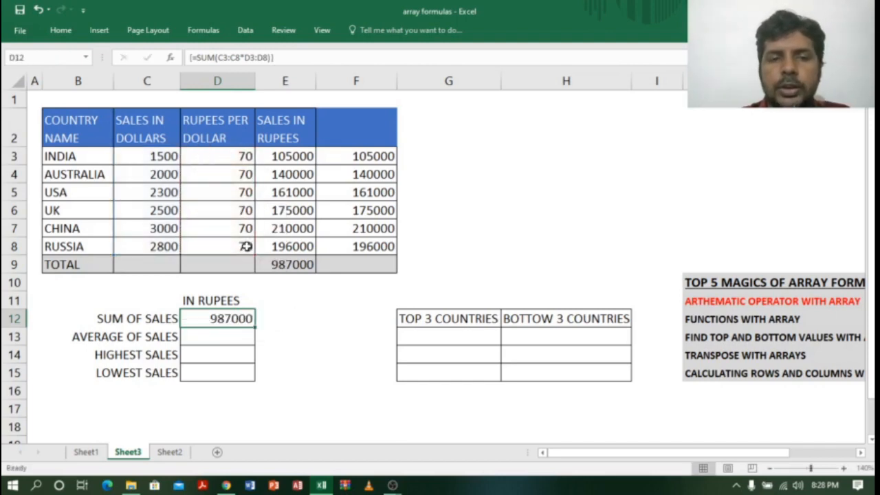
{"action": "left_click", "coordinate": [219, 334]}
{"action": "left_click", "coordinate": [214, 320]}
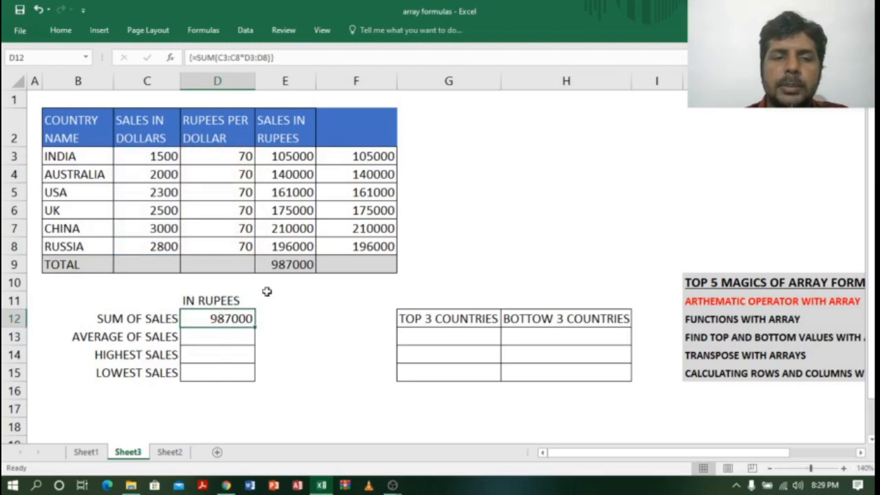
{"action": "left_click", "coordinate": [289, 267]}
{"action": "left_click", "coordinate": [234, 322]}
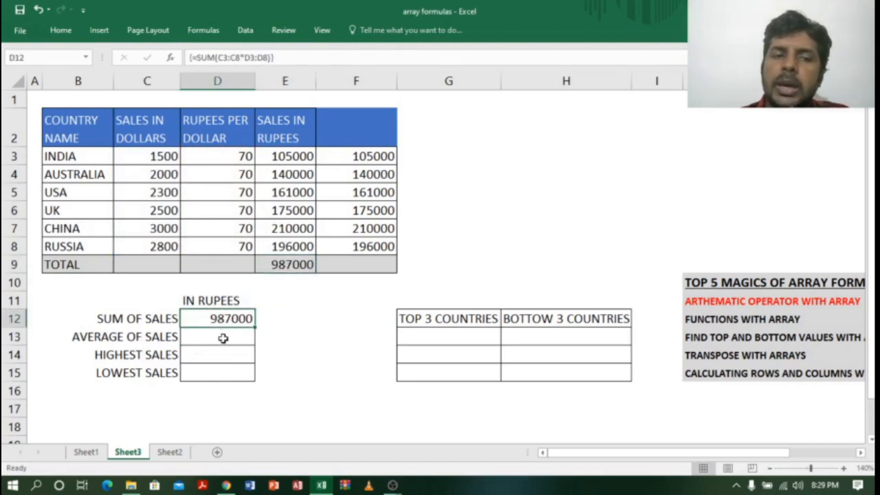
Enter the array formula {=AVERAGE(C3:C8*70)} in D13 for the average of sales, and review the formulas in D13 and D12.
{"action": "left_click", "coordinate": [222, 339]}
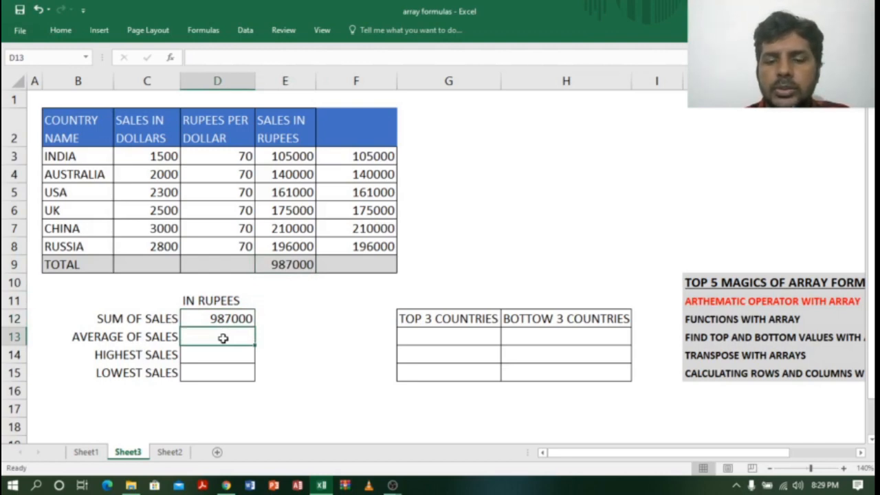
{"action": "type", "text": "=A"}
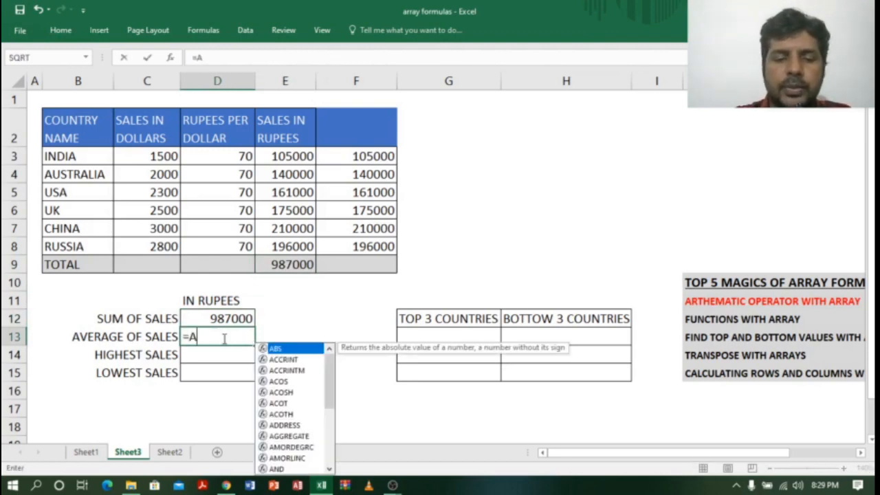
{"action": "type", "text": "VER"}
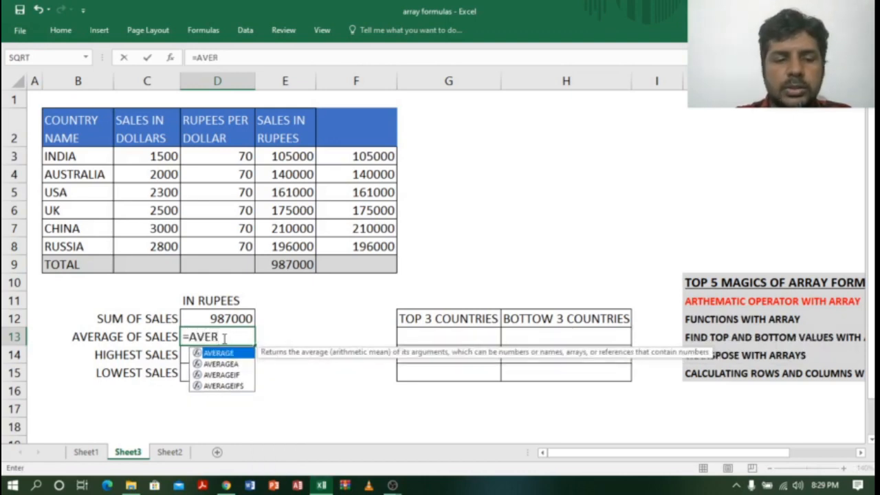
{"action": "type", "text": "A"}
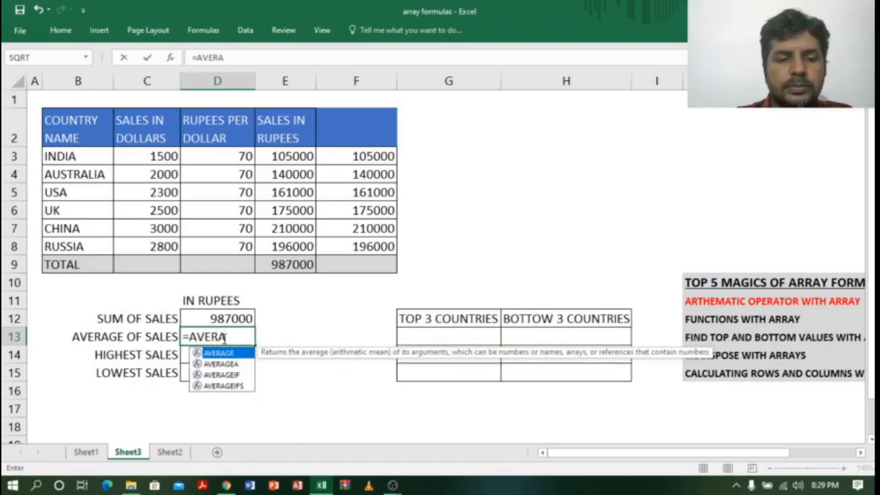
{"action": "type", "text": "GE"}
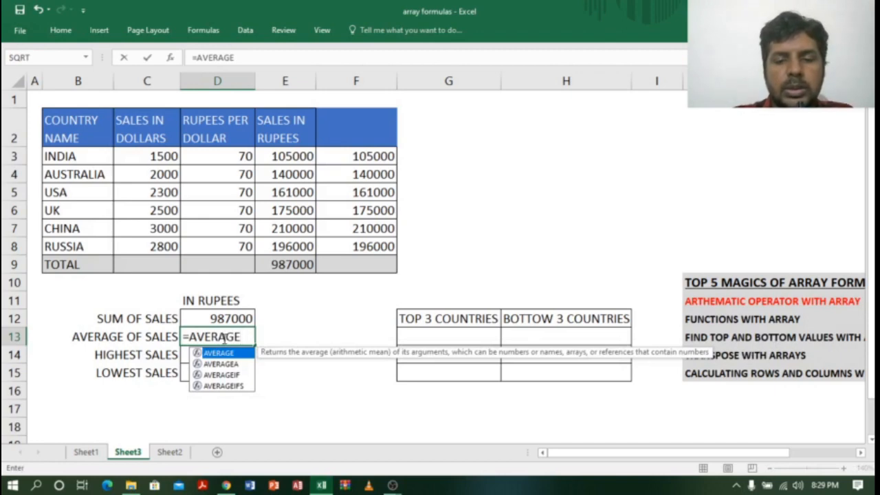
{"action": "type", "text": "("}
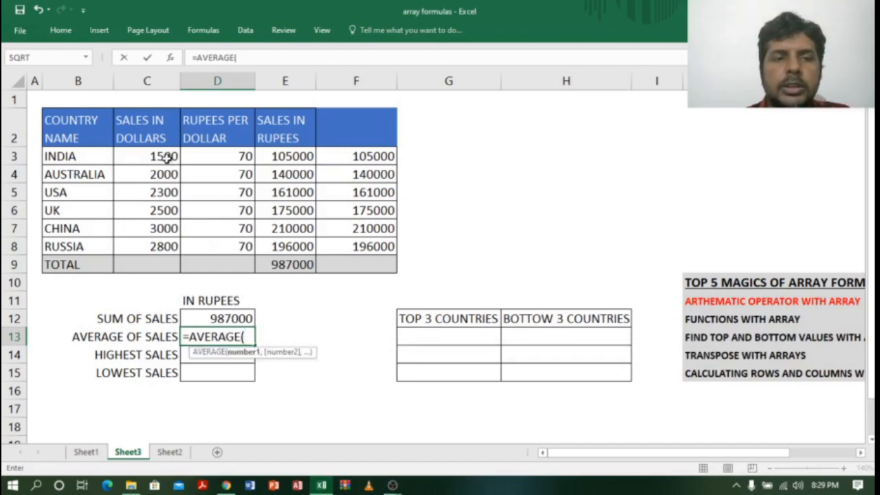
{"action": "left_click_drag", "start_coordinate": [165, 158], "coordinate": [165, 244]}
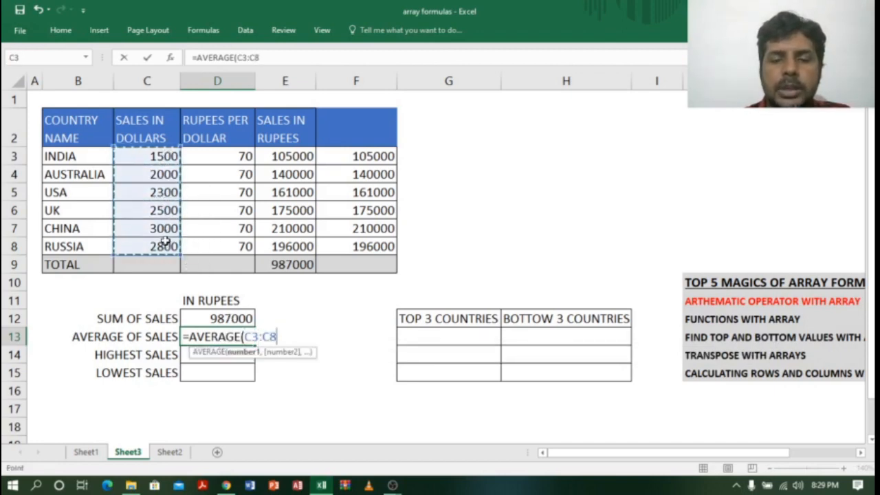
{"action": "type", "text": "*"}
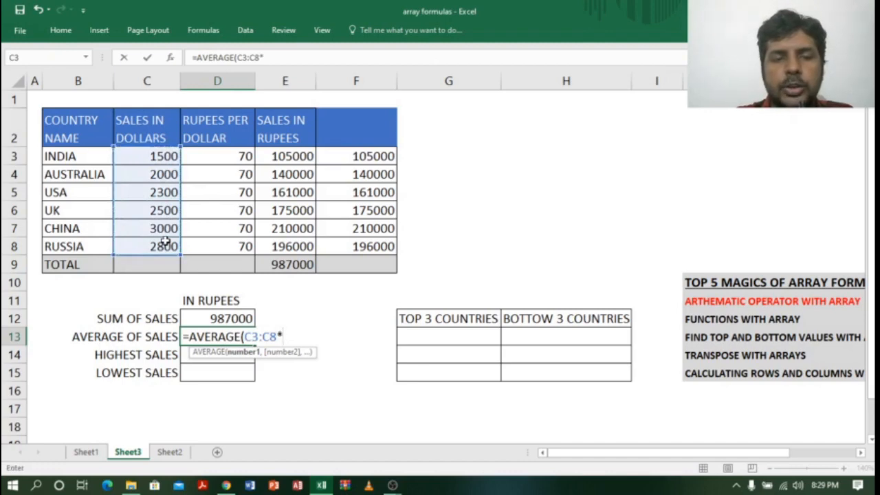
{"action": "type", "text": "70"}
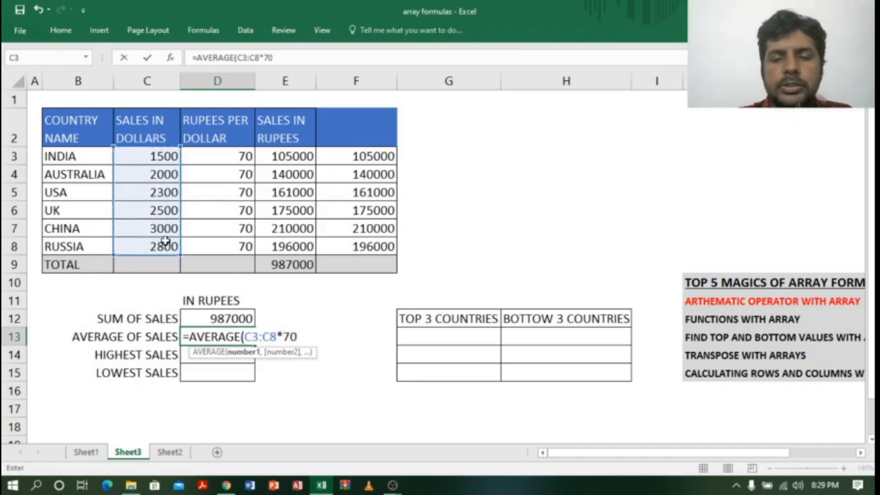
{"action": "type", "text": ")"}
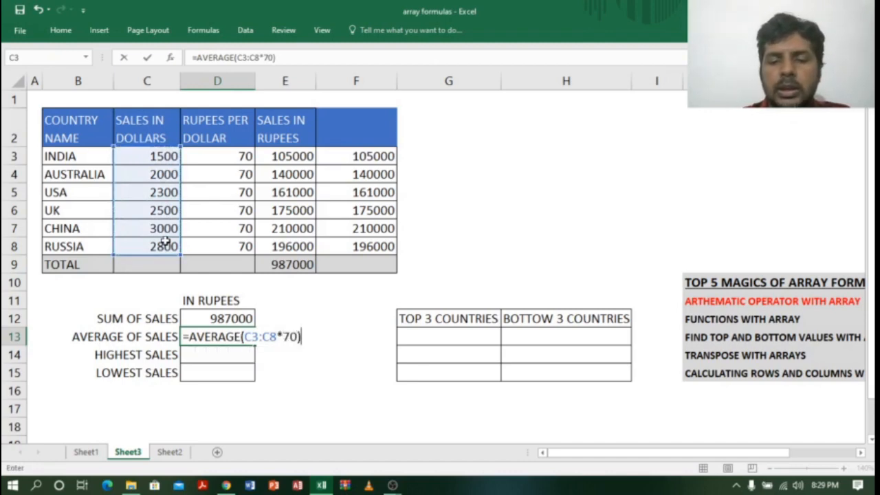
{"action": "key", "text": "ctrl+shift+Return"}
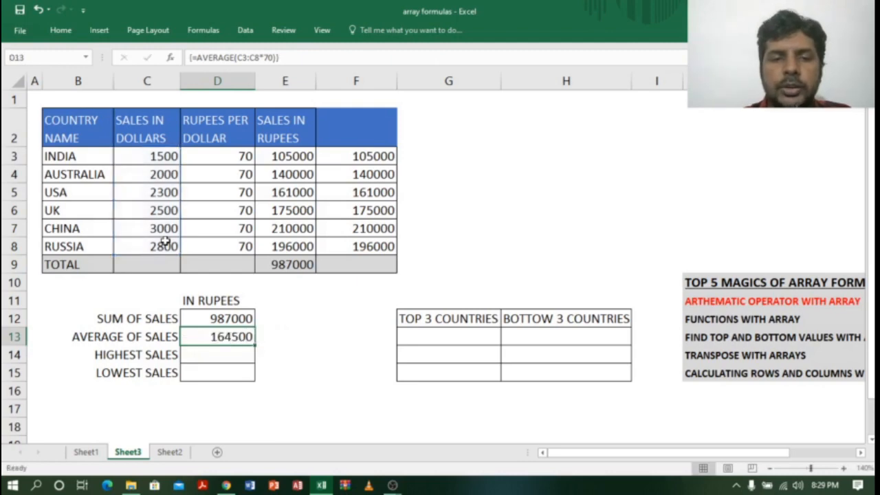
{"action": "left_click", "coordinate": [219, 353]}
{"action": "left_click", "coordinate": [218, 337]}
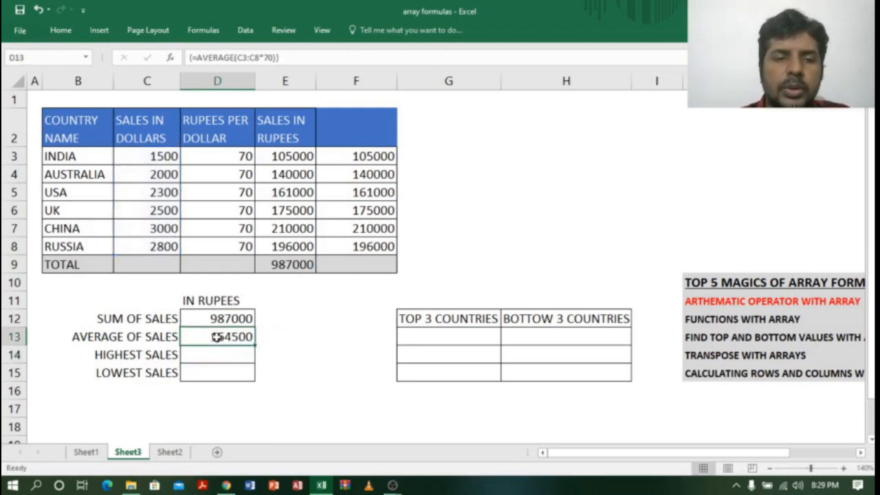
{"action": "left_click", "coordinate": [216, 318]}
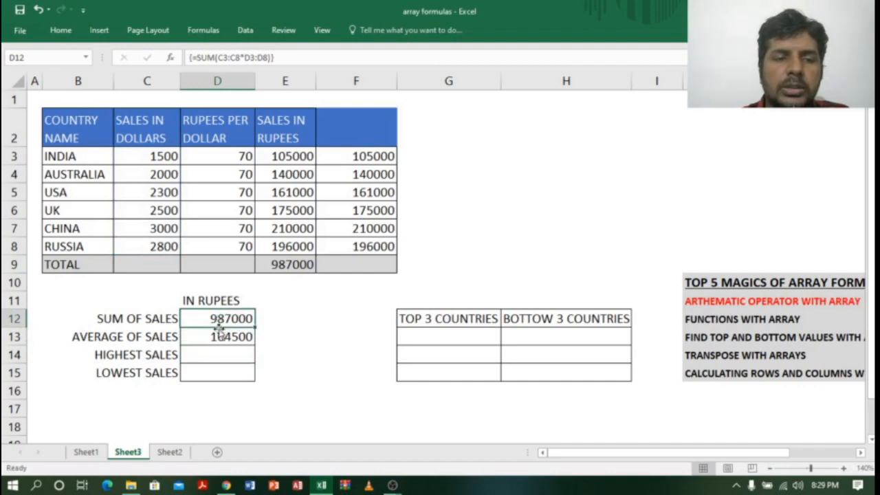
Enter =MAX(C3:C8*70) in D14 as an ordinary formula for the highest sales.
{"action": "left_click", "coordinate": [223, 357]}
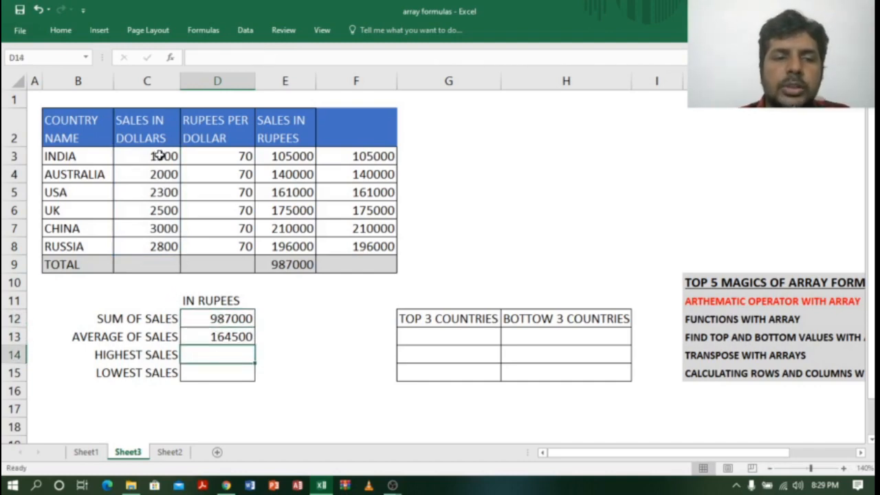
{"action": "left_click_drag", "start_coordinate": [159, 155], "coordinate": [167, 244]}
{"action": "left_click", "coordinate": [211, 359]}
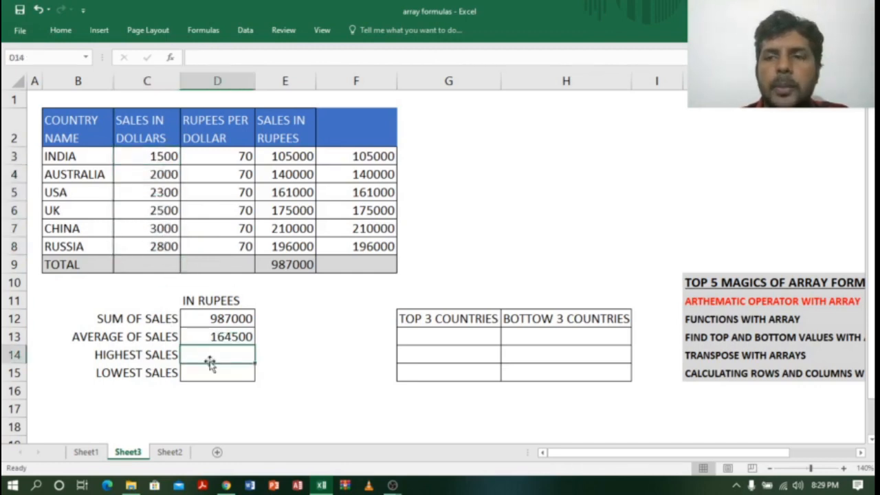
{"action": "type", "text": "="}
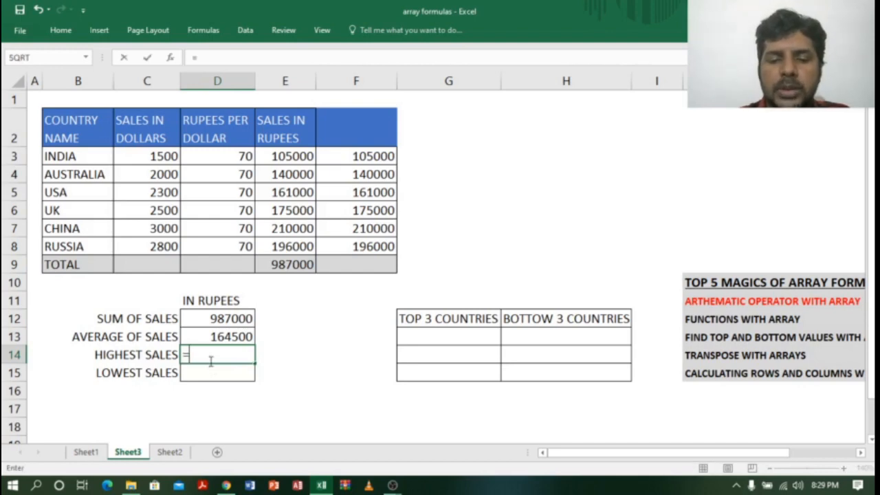
{"action": "type", "text": "MAX("}
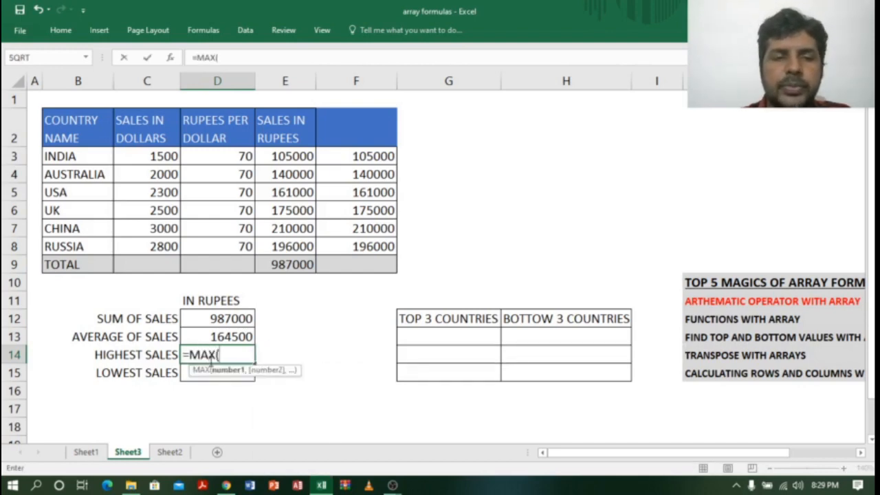
{"action": "left_click_drag", "start_coordinate": [148, 158], "coordinate": [158, 245]}
{"action": "type", "text": "*"}
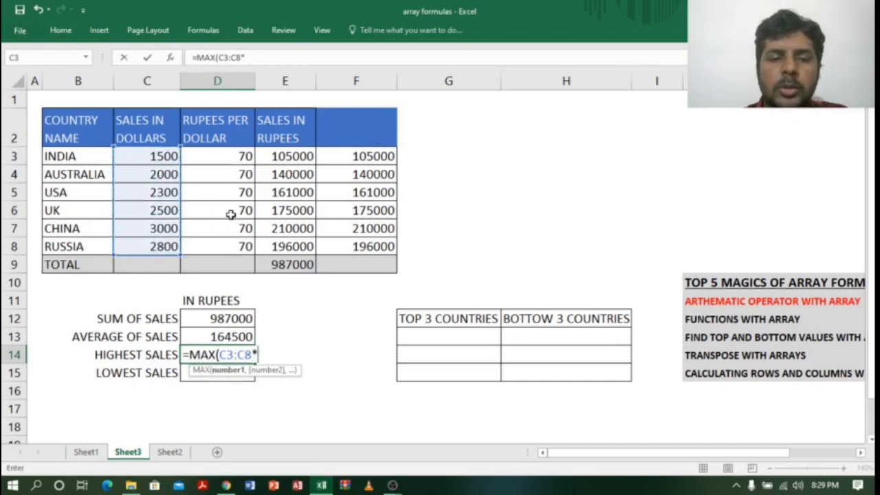
{"action": "type", "text": "70"}
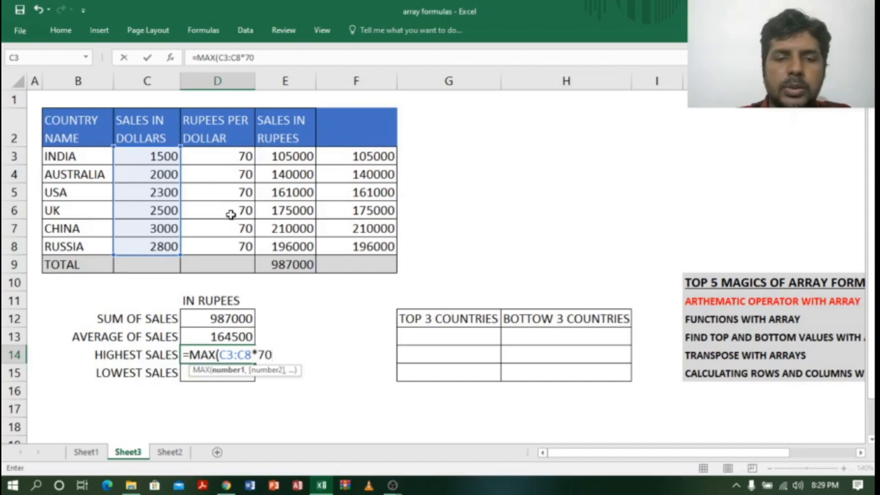
{"action": "type", "text": ")"}
{"action": "key", "text": "Return"}
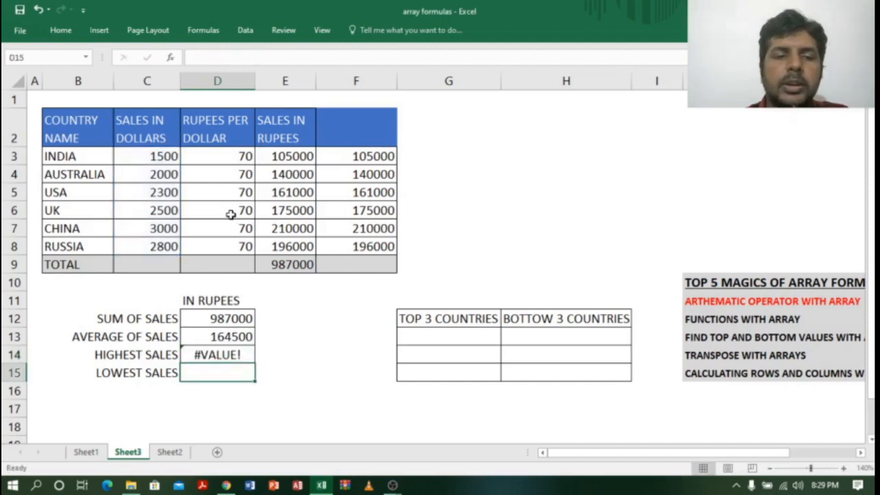
Convert the highest sales formula in D14 into the array formula {=MAX(C3:C8*70)}.
{"action": "left_click", "coordinate": [240, 354]}
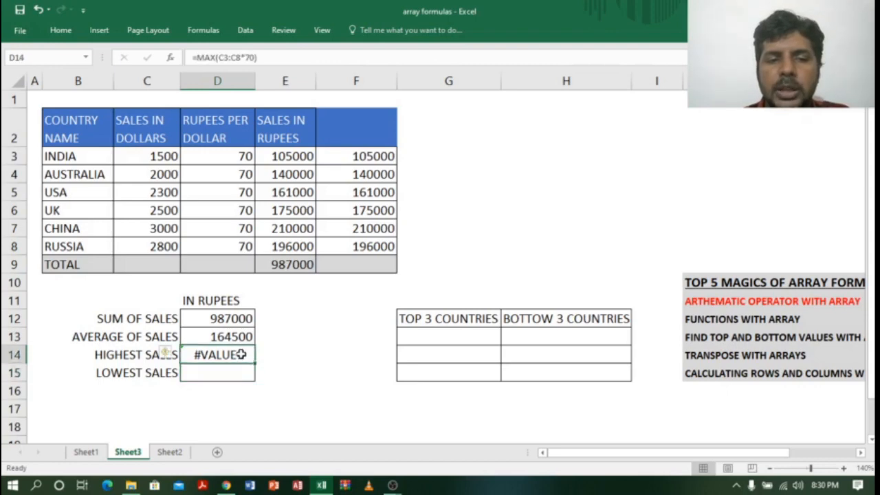
{"action": "left_click", "coordinate": [269, 57]}
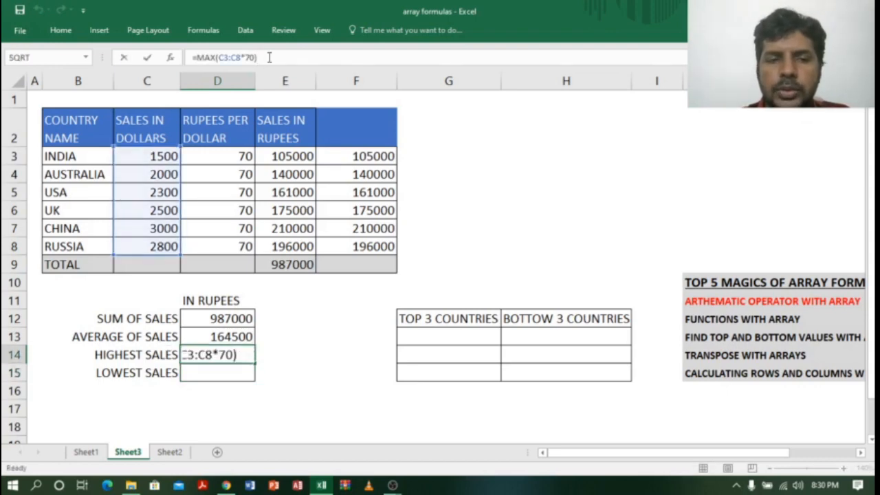
{"action": "key", "text": "ctrl+shift+Return"}
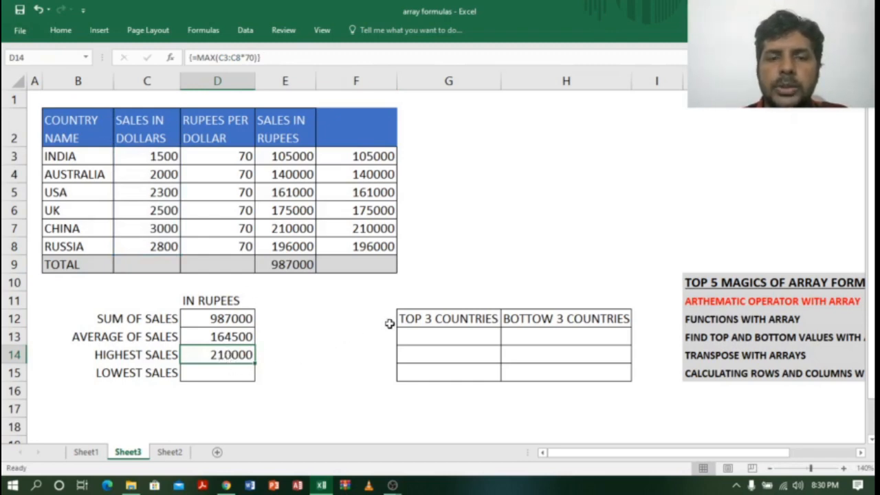
Enter the array formula {=MIN(C3:C8*70)} in D15 for the lowest sales.
{"action": "left_click", "coordinate": [232, 372]}
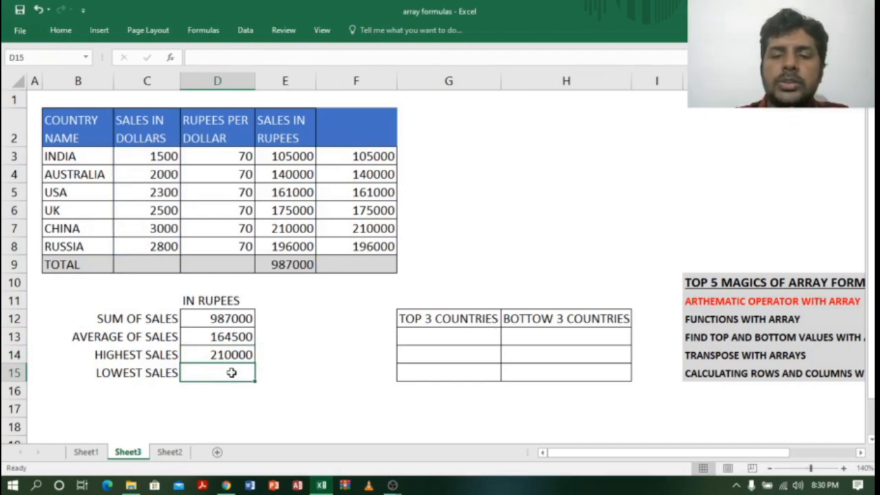
{"action": "type", "text": "="}
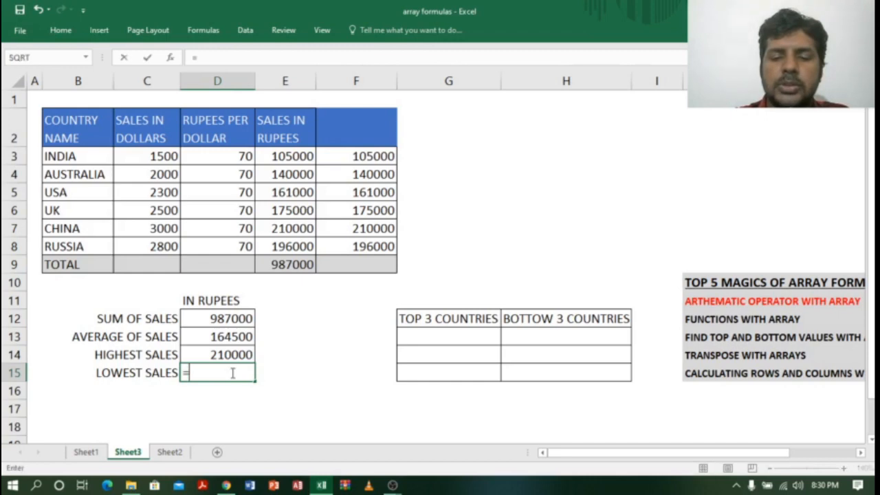
{"action": "type", "text": "MIN"}
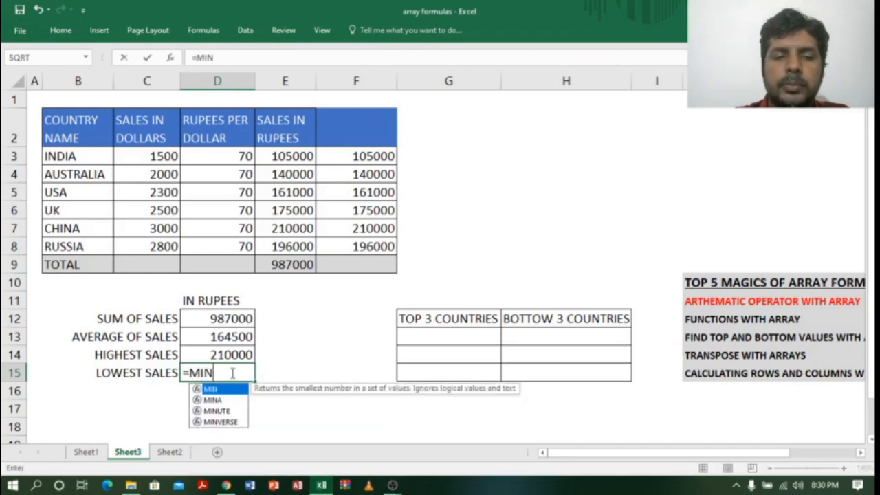
{"action": "type", "text": "("}
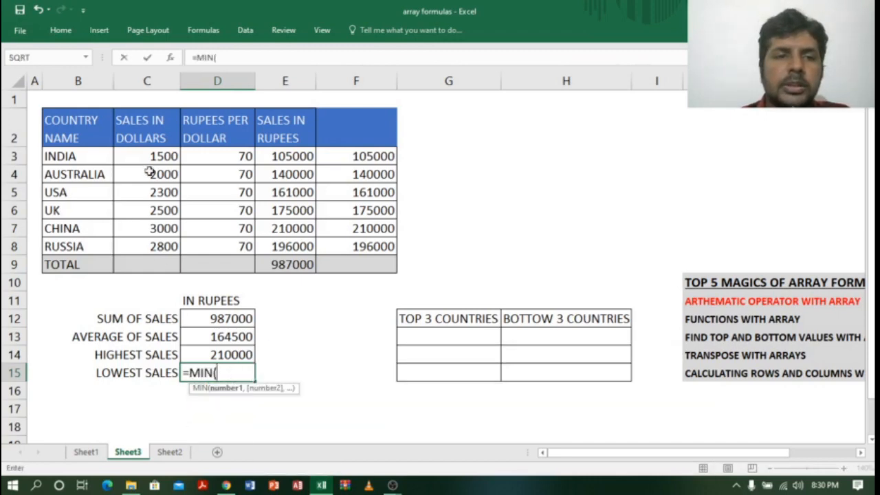
{"action": "left_click_drag", "start_coordinate": [158, 153], "coordinate": [157, 244]}
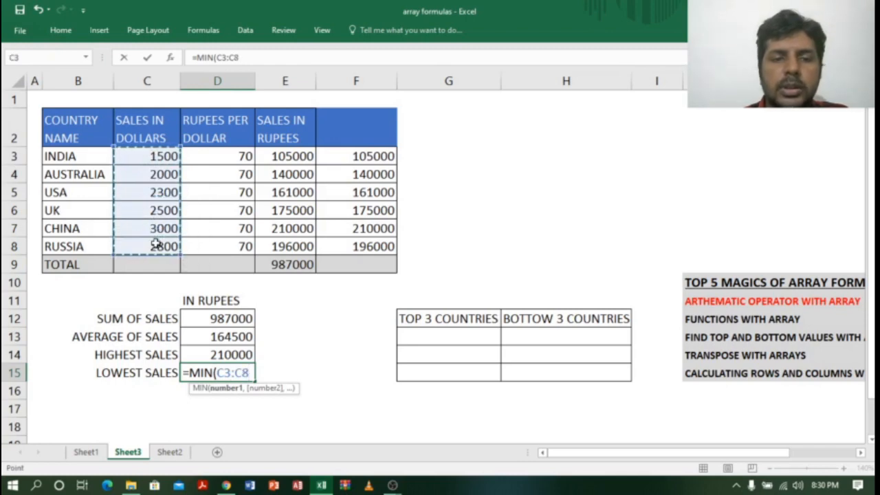
{"action": "type", "text": "*"}
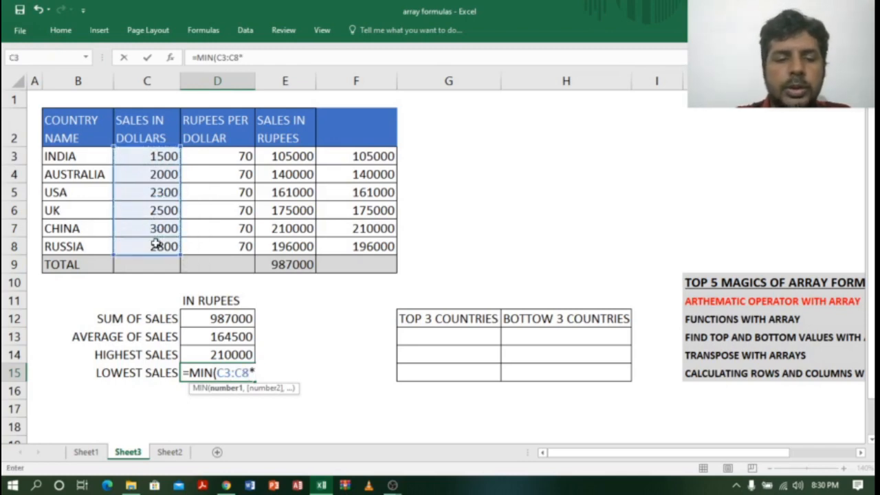
{"action": "type", "text": "70)"}
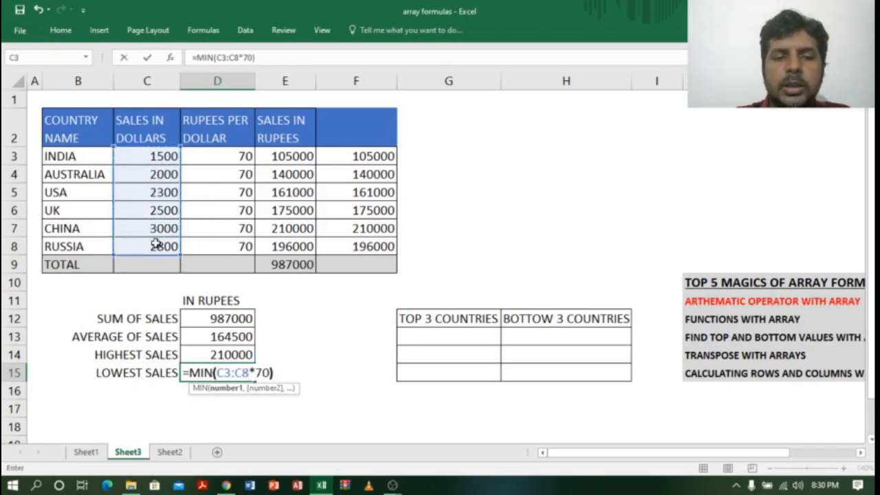
{"action": "key", "text": "ctrl+shift+Return"}
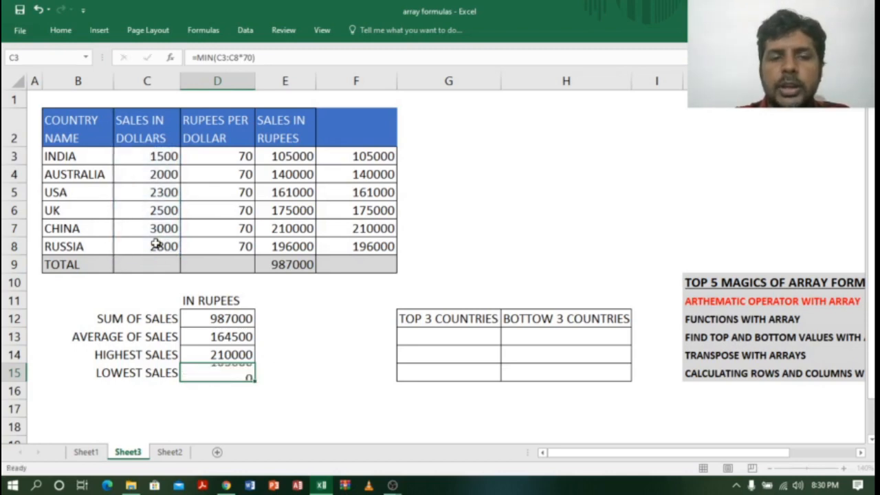
Compare the highest and lowest sales in D14 and D15 with the rupee values for China in F7 and India in F3.
{"action": "left_click", "coordinate": [216, 355]}
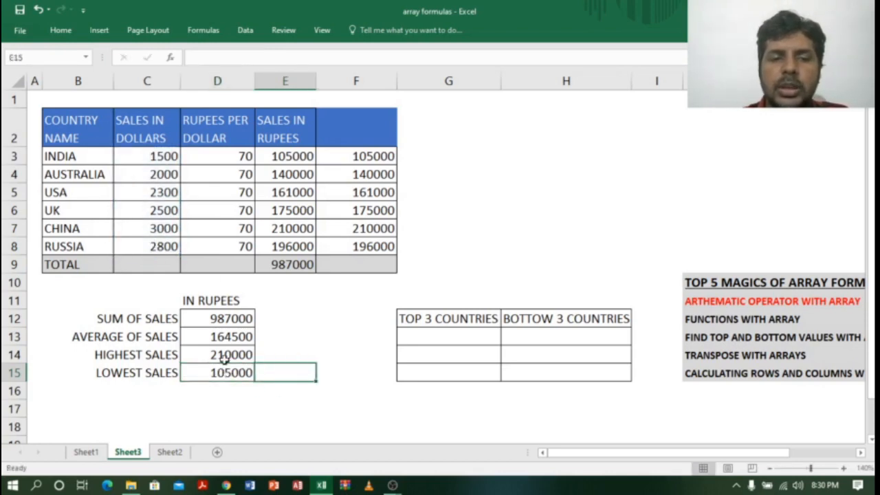
{"action": "left_click", "coordinate": [380, 230]}
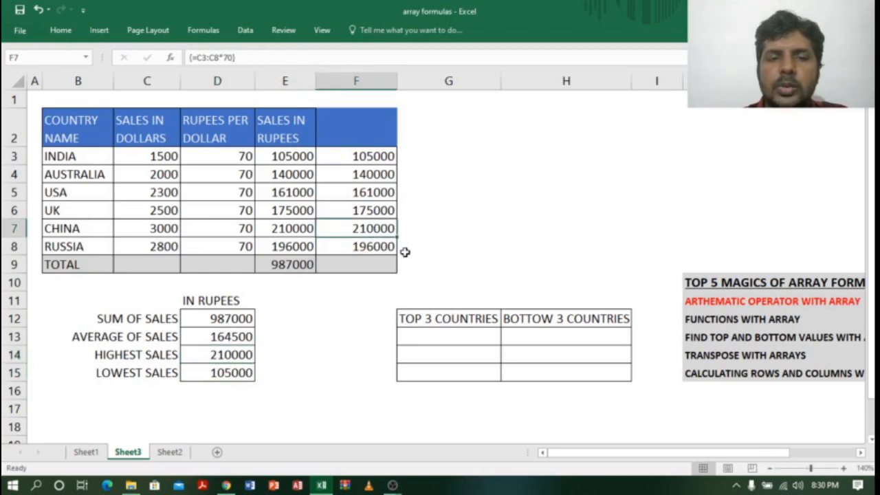
{"action": "left_click", "coordinate": [236, 368]}
{"action": "left_click", "coordinate": [379, 158]}
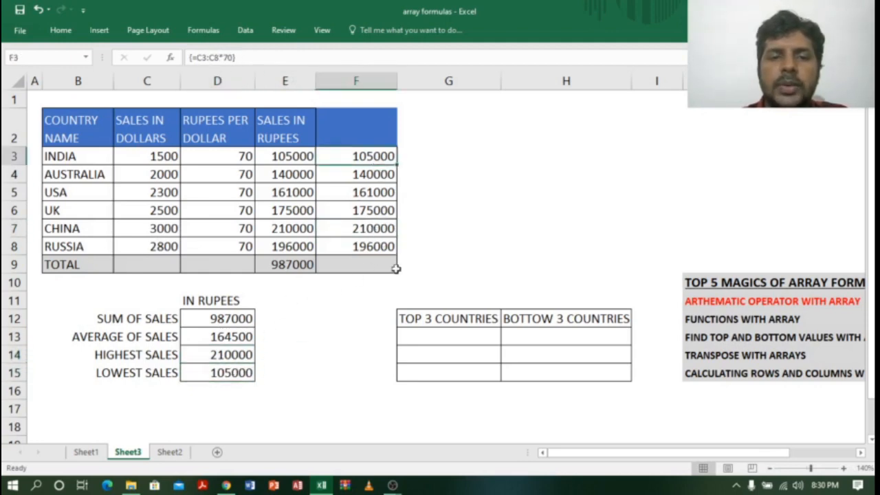
Enter the array formula {=LARGE(C3:C8*70,1)} in G13 under TOP 3 COUNTRIES.
{"action": "left_click", "coordinate": [450, 335]}
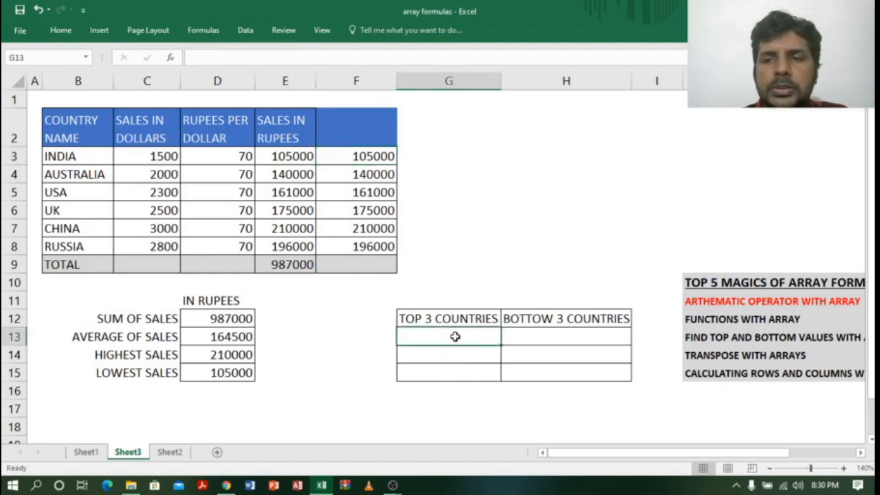
{"action": "left_click_drag", "start_coordinate": [456, 336], "coordinate": [456, 379]}
{"action": "left_click", "coordinate": [456, 342]}
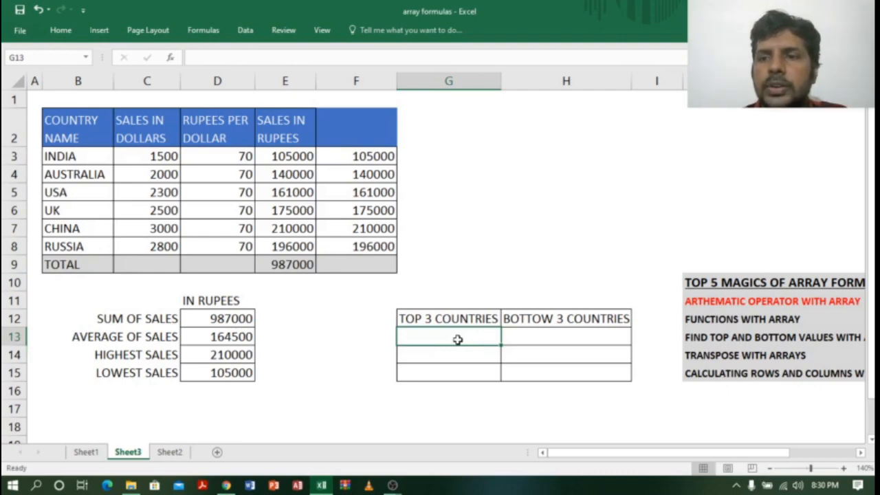
{"action": "type", "text": "="}
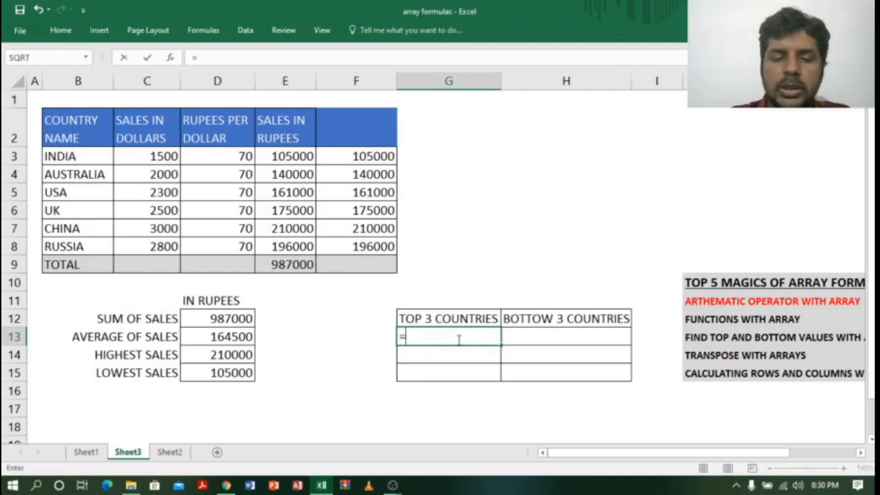
{"action": "type", "text": "LAR"}
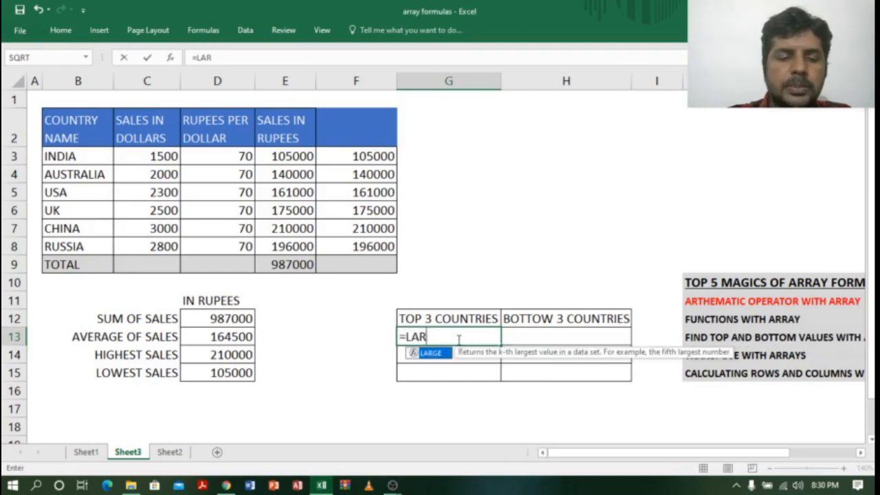
{"action": "type", "text": "GE("}
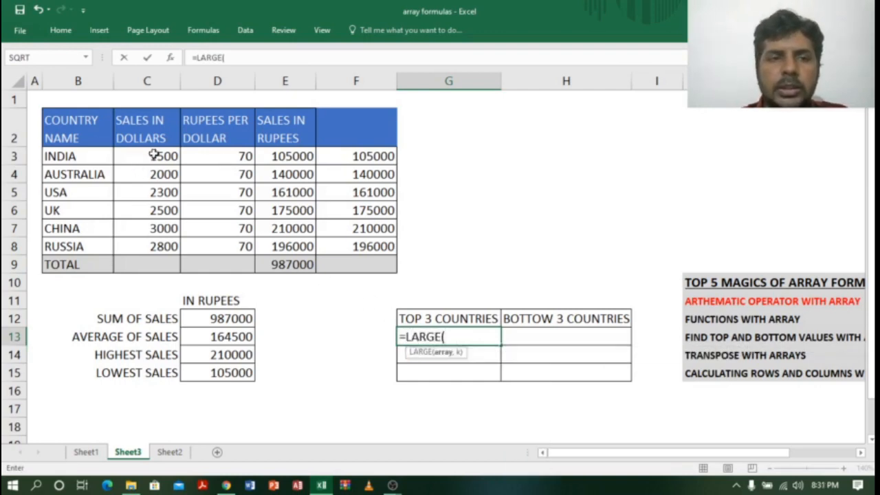
{"action": "left_click_drag", "start_coordinate": [157, 152], "coordinate": [158, 251]}
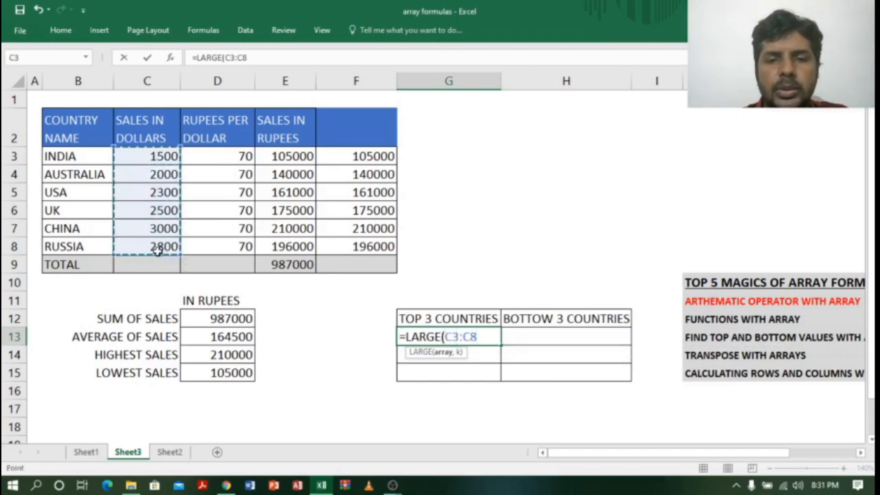
{"action": "type", "text": "*"}
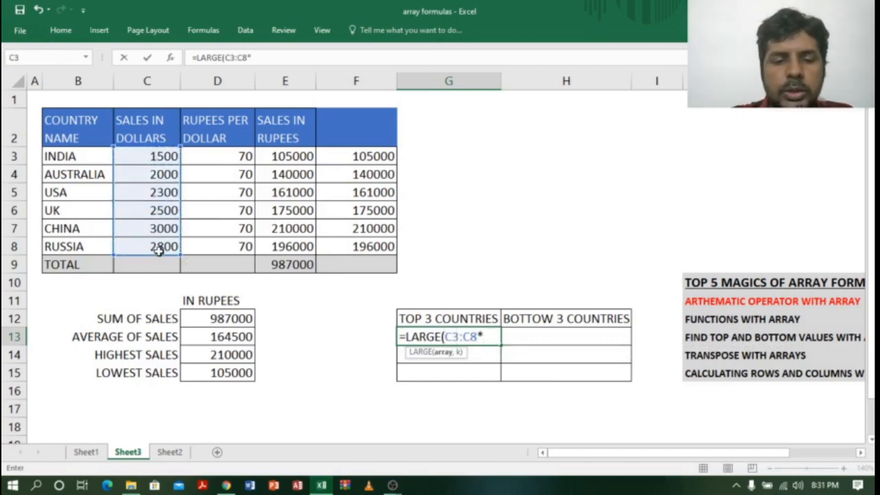
{"action": "type", "text": "70"}
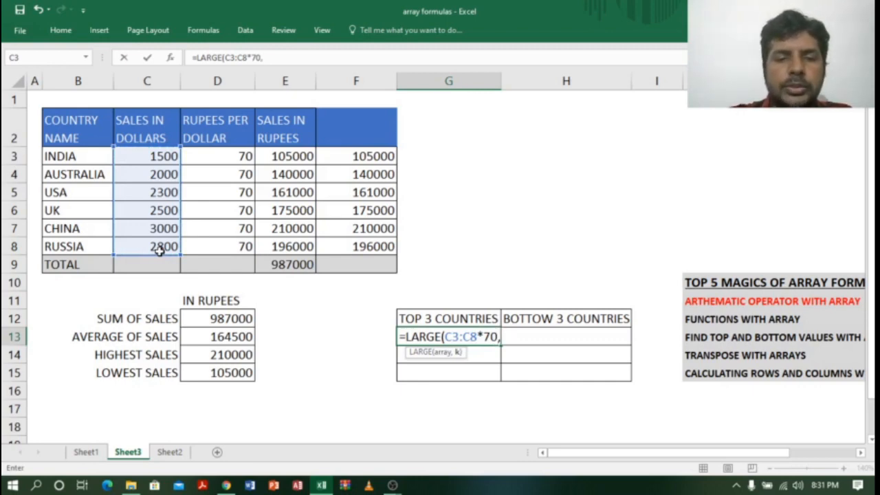
{"action": "type", "text": ",1"}
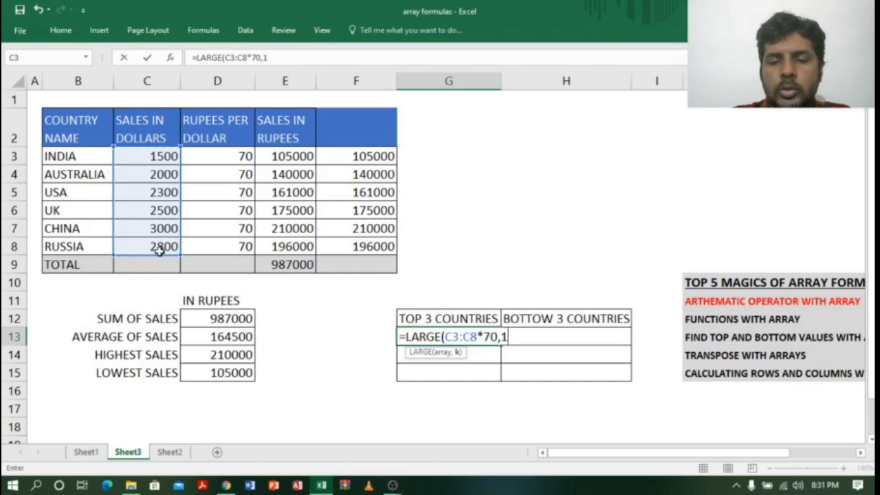
{"action": "type", "text": ")"}
{"action": "key", "text": "ctrl+shift+Return"}
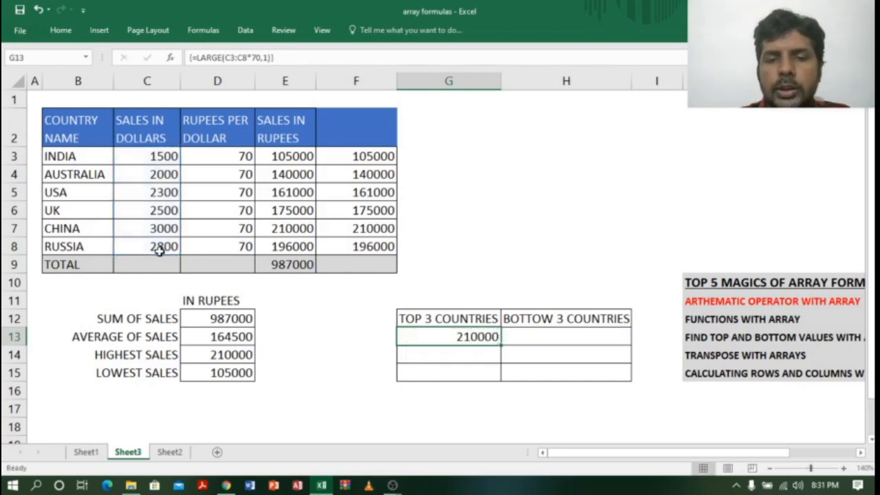
Extend the LARGE formula over G13:G15 as the array formula {=LARGE(C3:C8*70,{1;2;3})} to return the top three sales.
{"action": "left_click", "coordinate": [438, 369]}
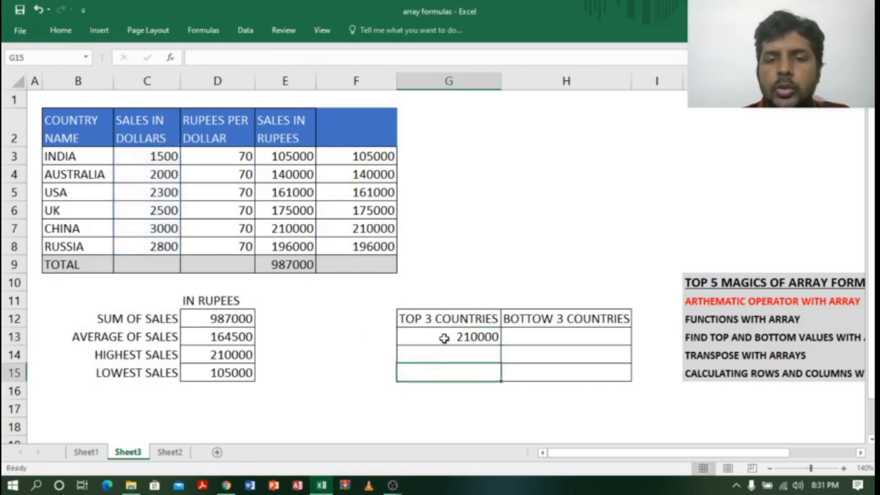
{"action": "left_click", "coordinate": [445, 338]}
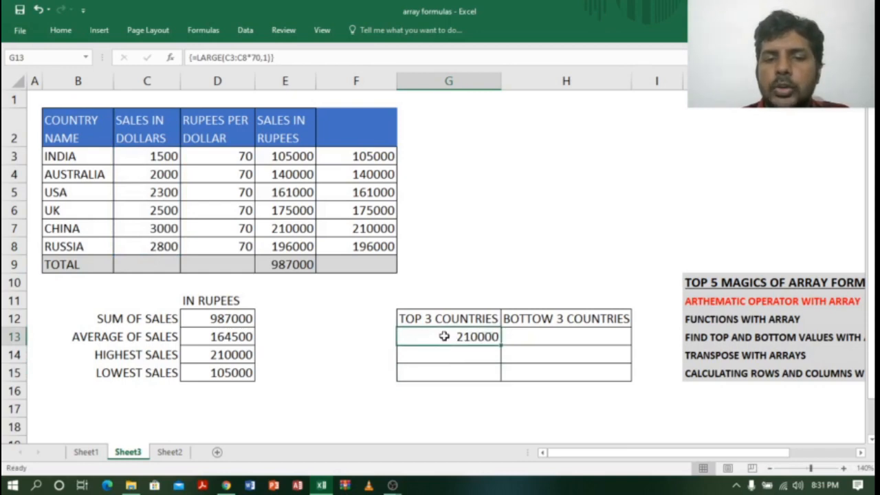
{"action": "left_click_drag", "start_coordinate": [445, 337], "coordinate": [444, 371]}
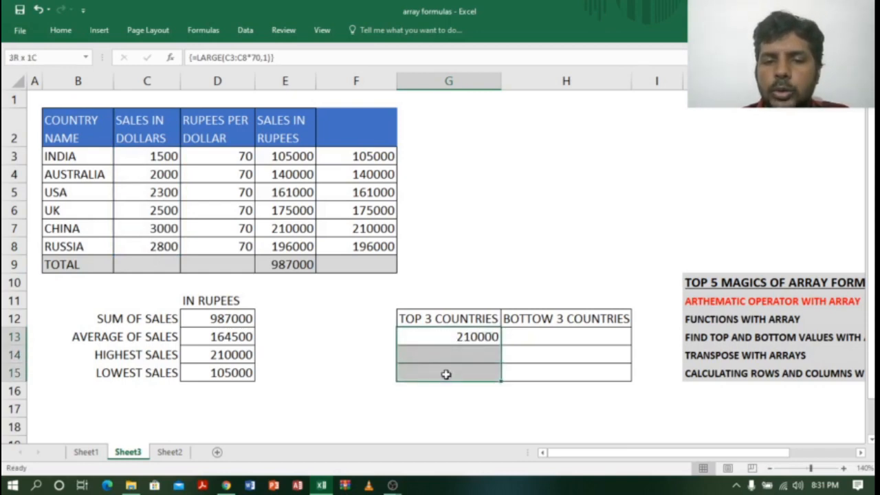
{"action": "left_click", "coordinate": [285, 58]}
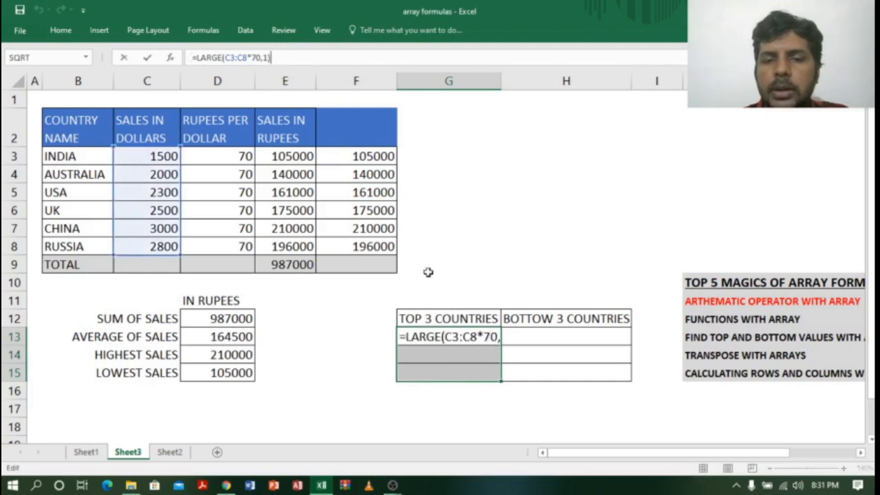
{"action": "left_click", "coordinate": [268, 58]}
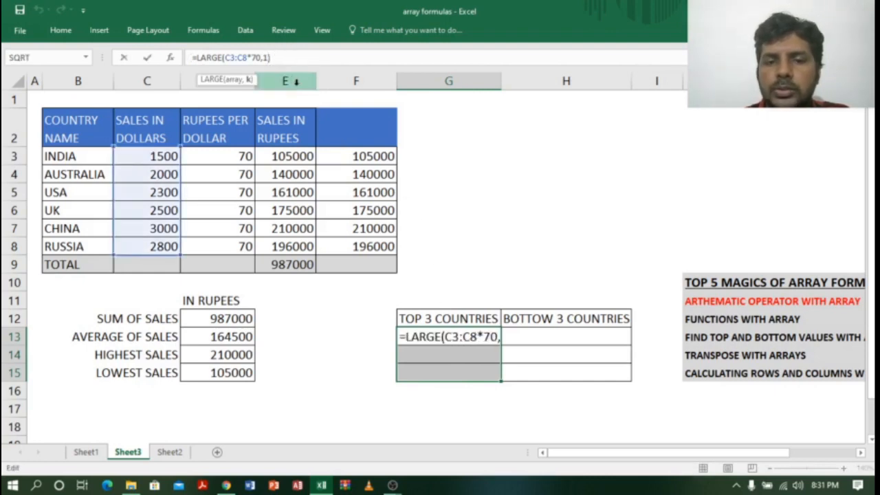
{"action": "key", "text": "BackSpace"}
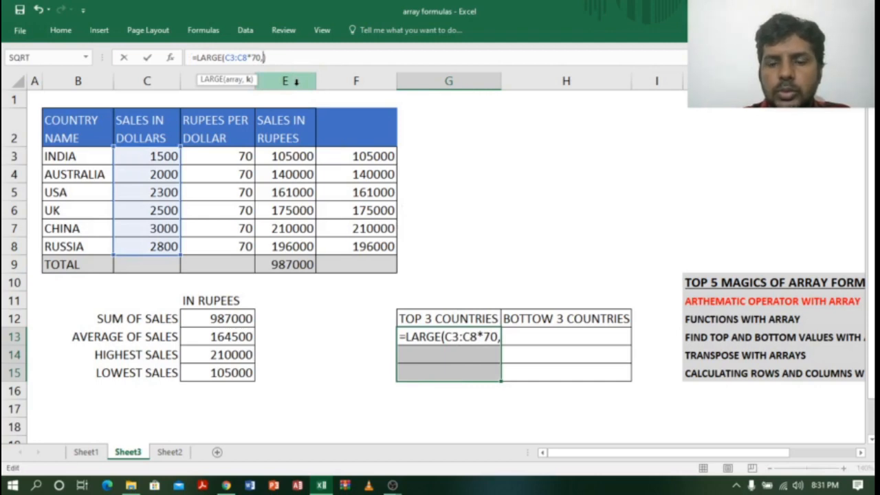
{"action": "type", "text": "("}
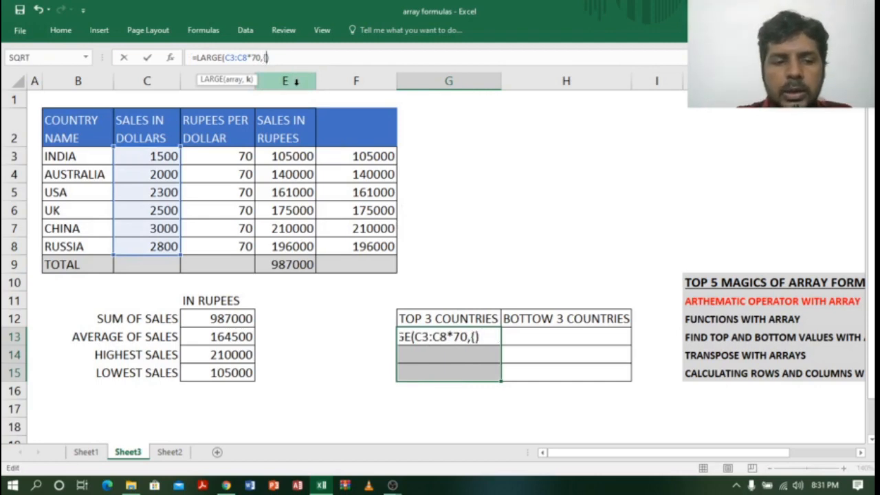
{"action": "type", "text": "1;2"}
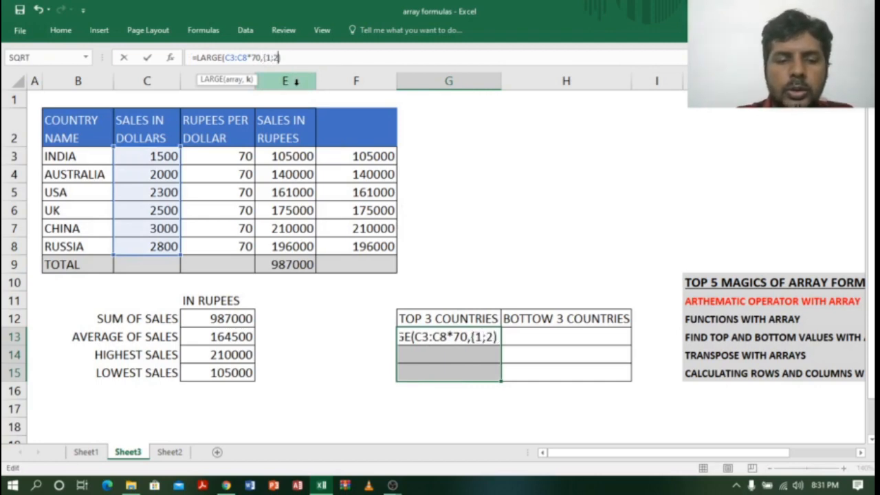
{"action": "type", "text": ";3"}
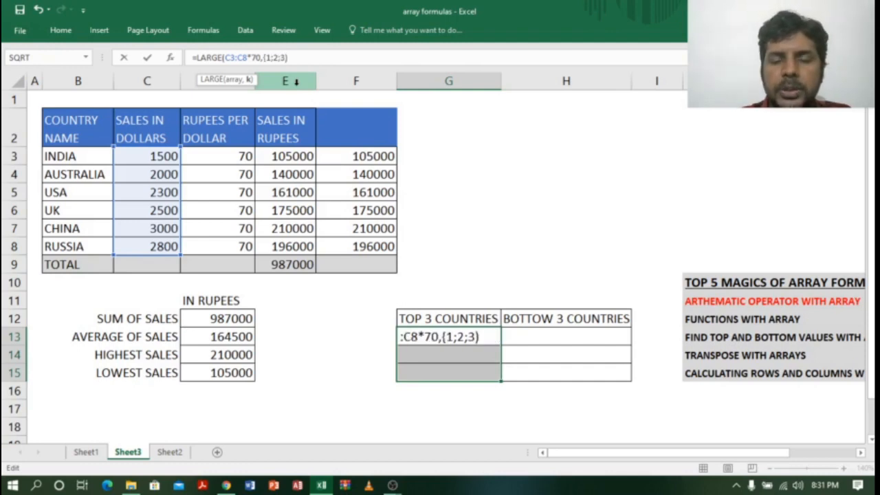
{"action": "type", "text": "})"}
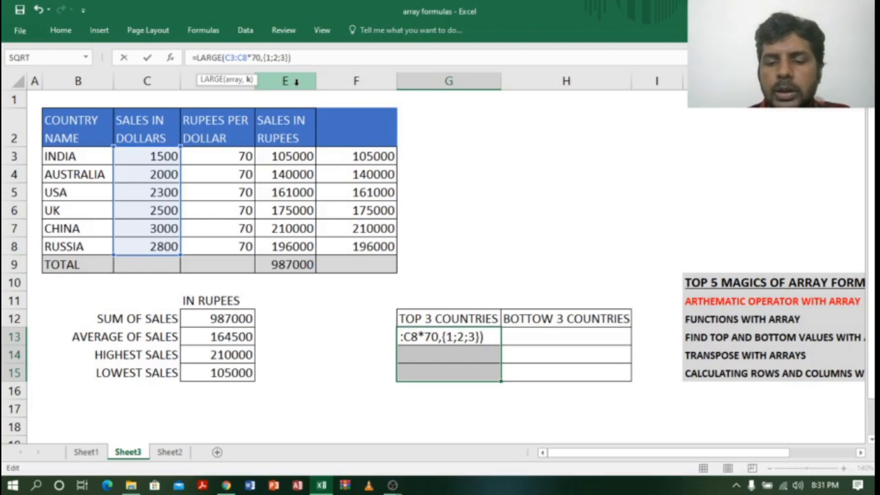
{"action": "key", "text": "ctrl+shift+Return"}
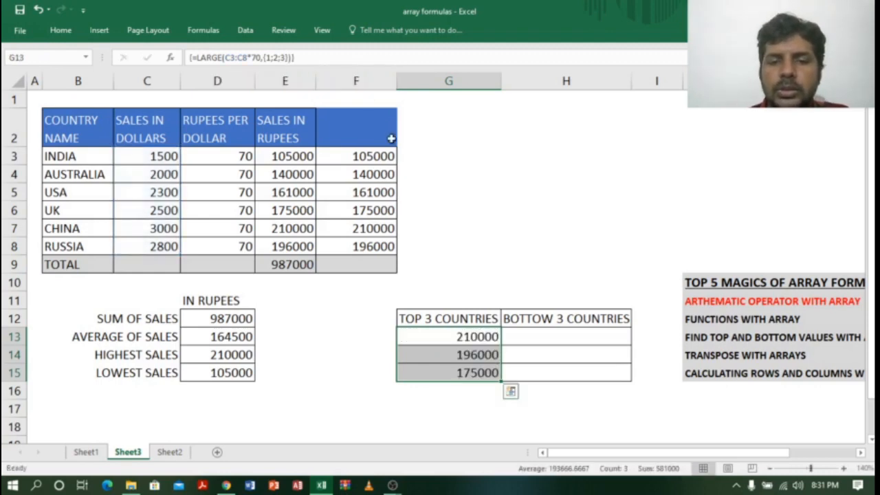
Compare the top three results in G13:G15 with the rupee values for China, Russia and UK in column F.
{"action": "left_click", "coordinate": [453, 356]}
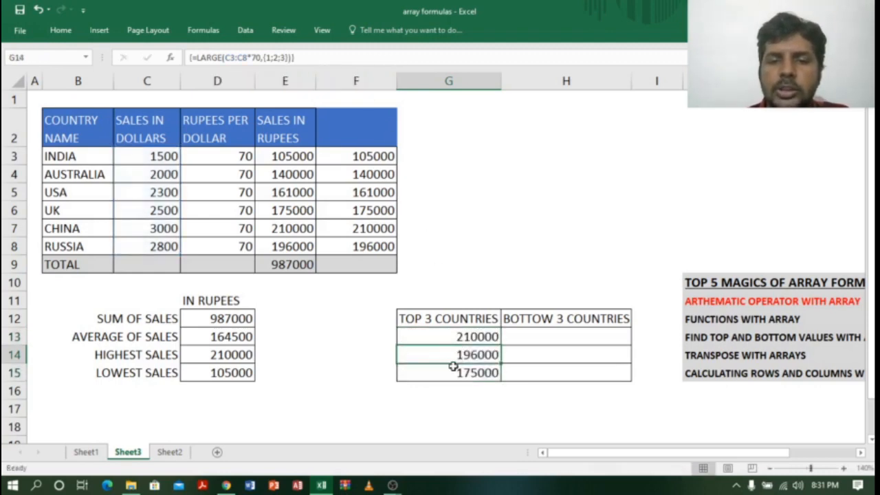
{"action": "left_click", "coordinate": [363, 228]}
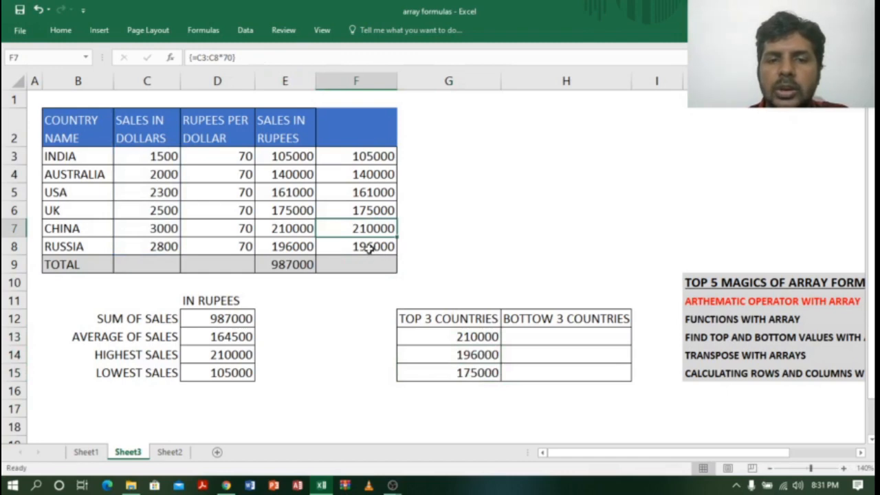
{"action": "left_click", "coordinate": [374, 248]}
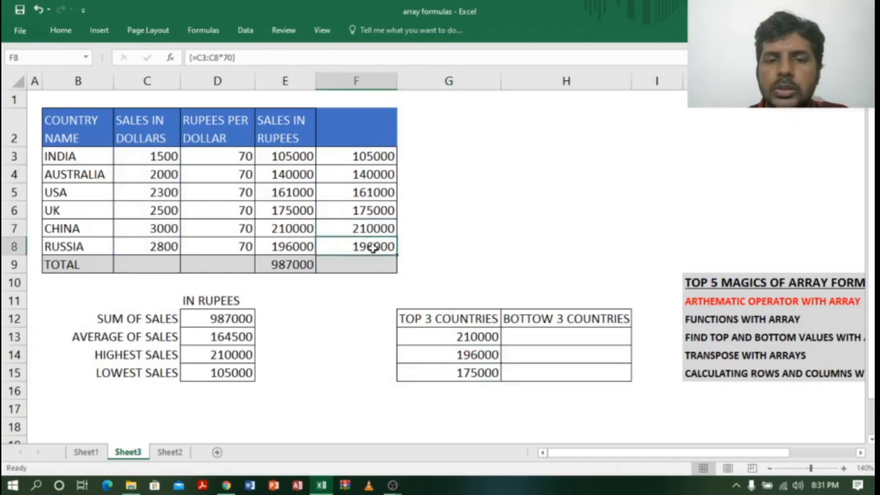
{"action": "left_click", "coordinate": [457, 355]}
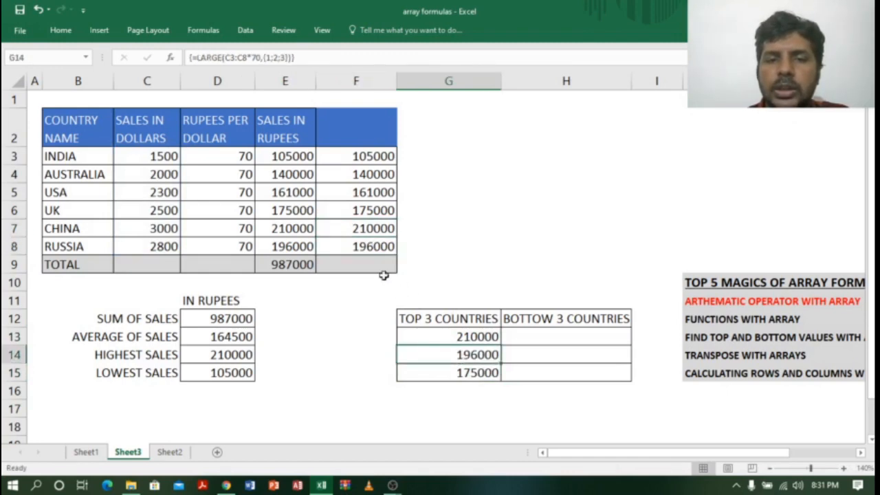
{"action": "left_click", "coordinate": [379, 214]}
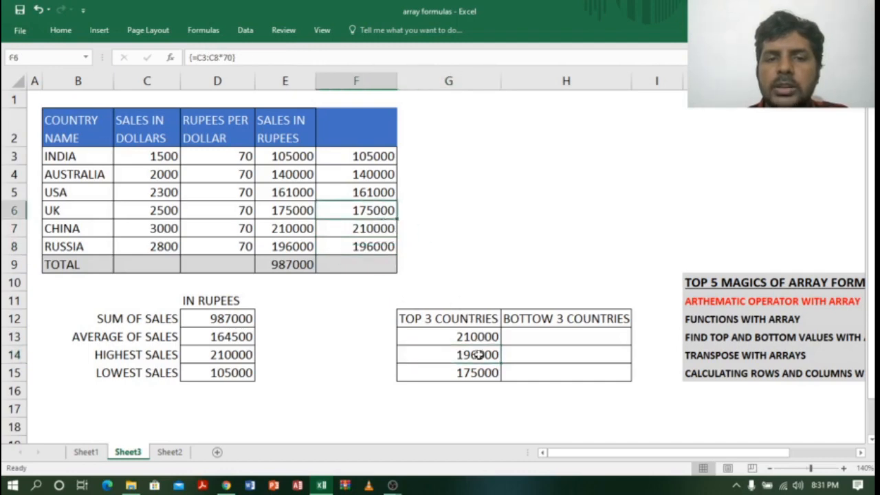
Enter the array formula {=SMALL(C3:C8*70,{1;2;3})} across H13:H15 to return the bottom three sales.
{"action": "left_click_drag", "start_coordinate": [603, 334], "coordinate": [600, 373]}
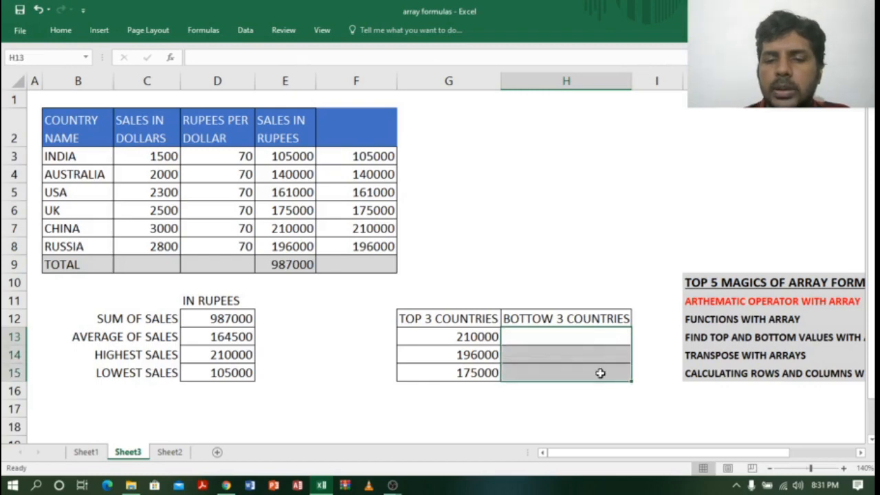
{"action": "left_click", "coordinate": [254, 54]}
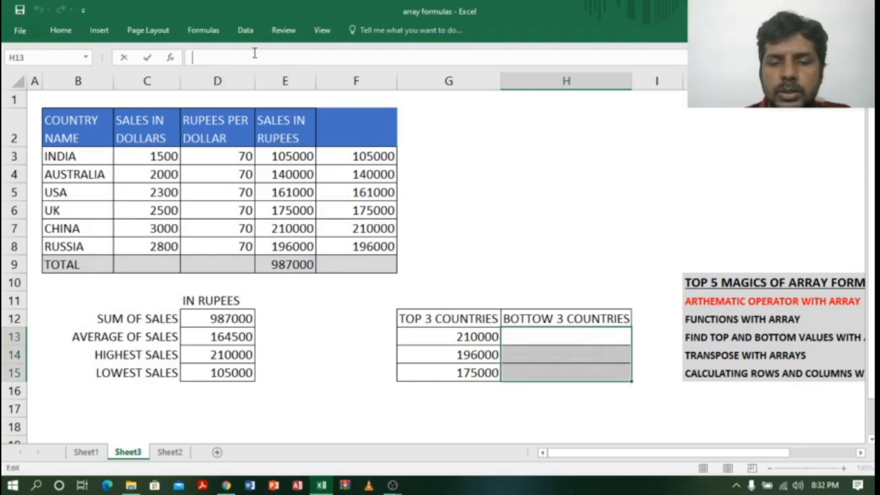
{"action": "type", "text": "=SMALL"}
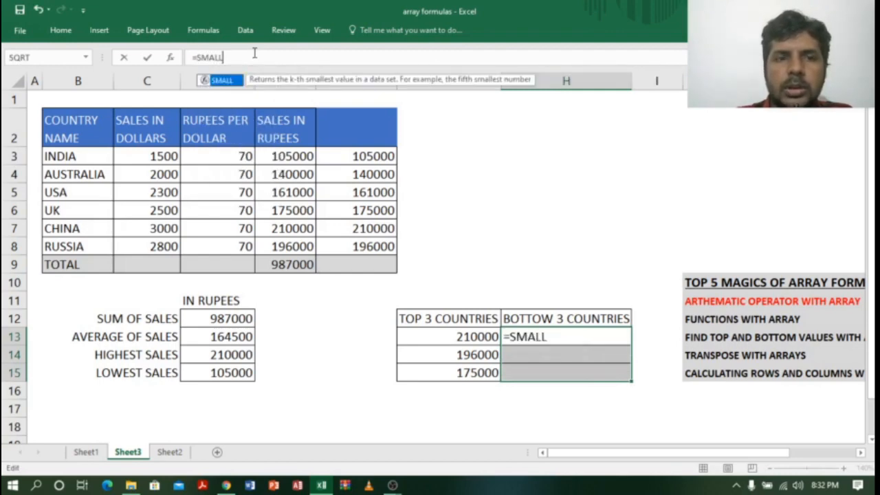
{"action": "type", "text": "("}
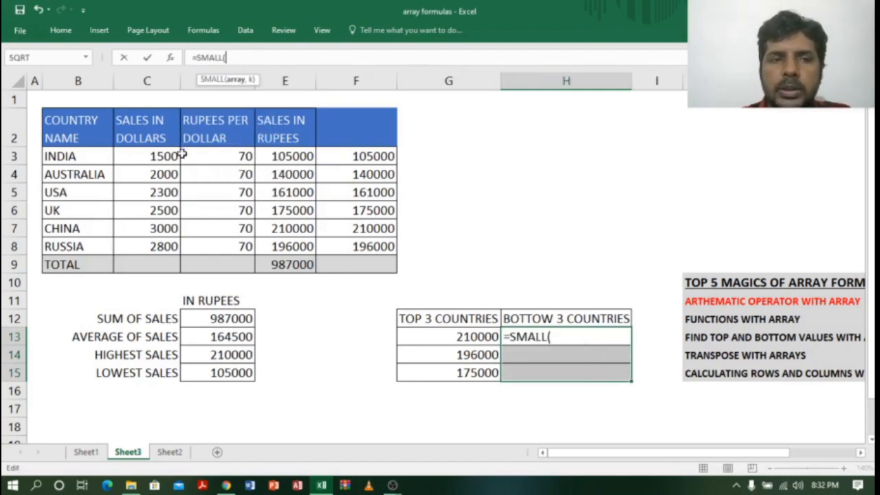
{"action": "left_click_drag", "start_coordinate": [164, 156], "coordinate": [169, 243]}
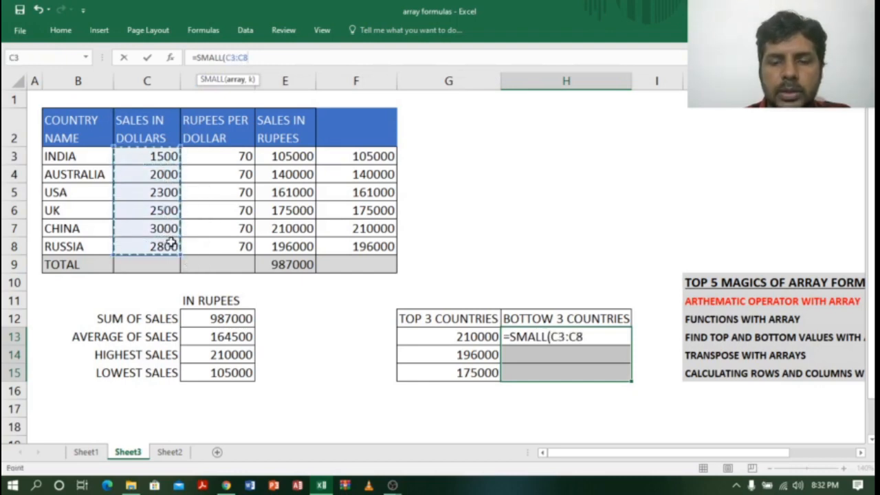
{"action": "type", "text": "*"}
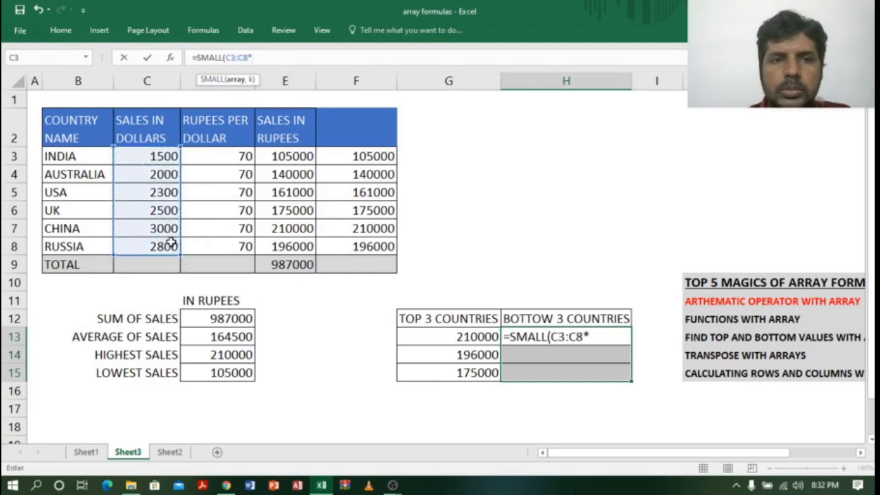
{"action": "type", "text": "70"}
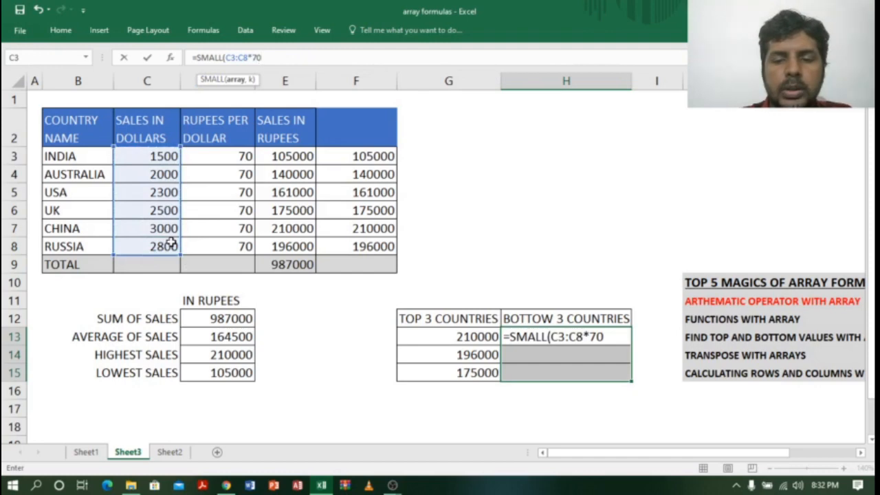
{"action": "type", "text": ",{1"}
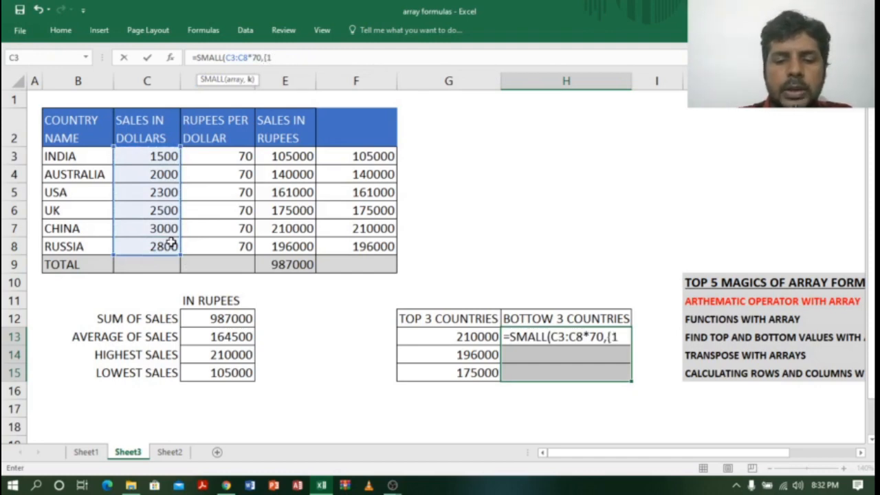
{"action": "type", "text": ";2"}
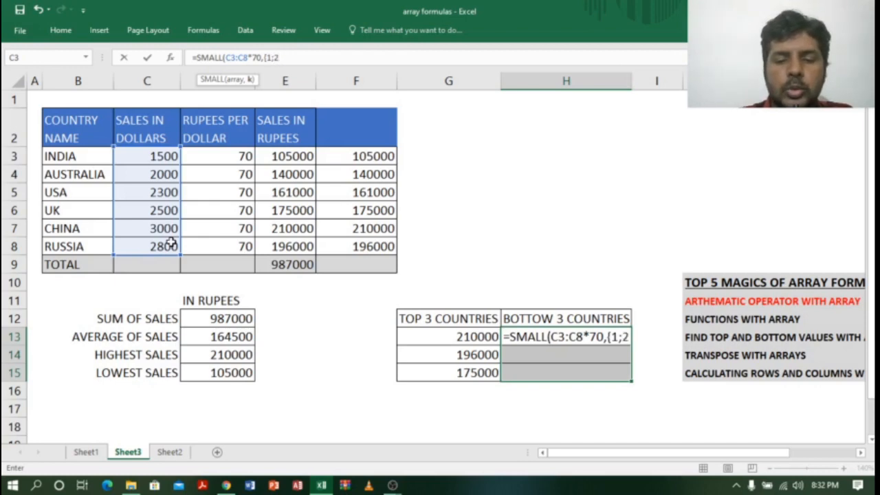
{"action": "type", "text": ";3"}
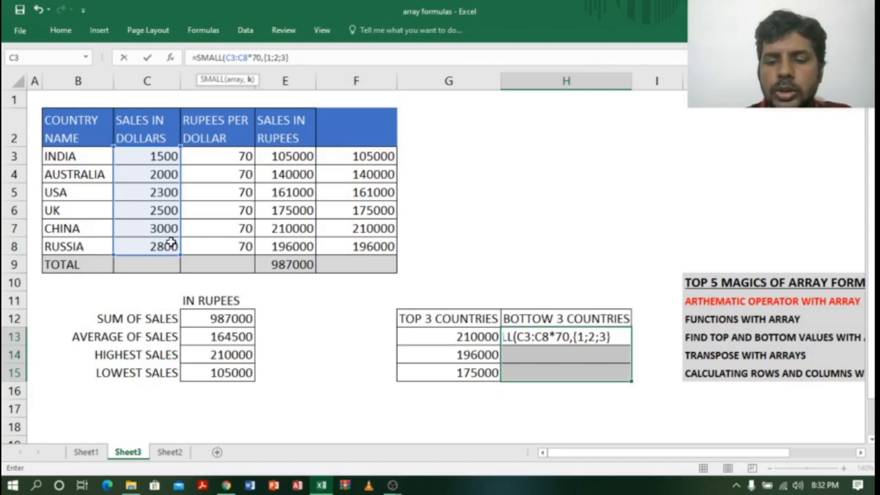
{"action": "key", "text": "ctrl+shift+Return"}
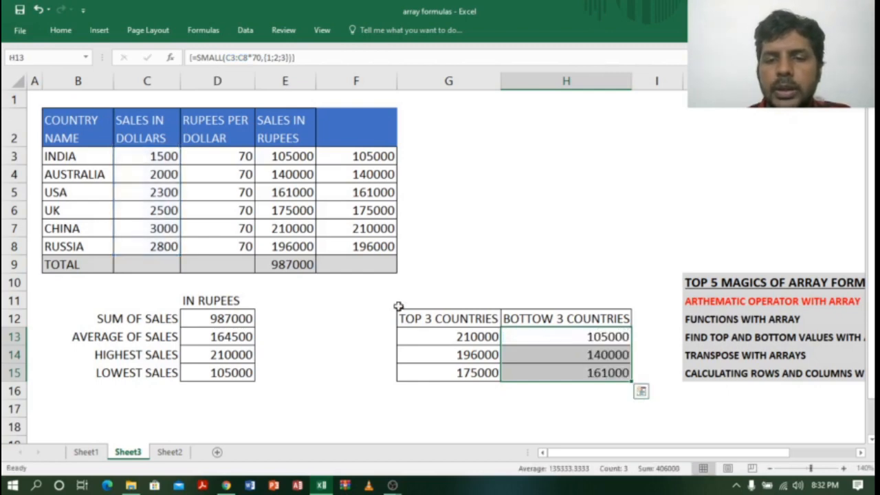
{"action": "left_click_drag", "start_coordinate": [572, 349], "coordinate": [577, 373]}
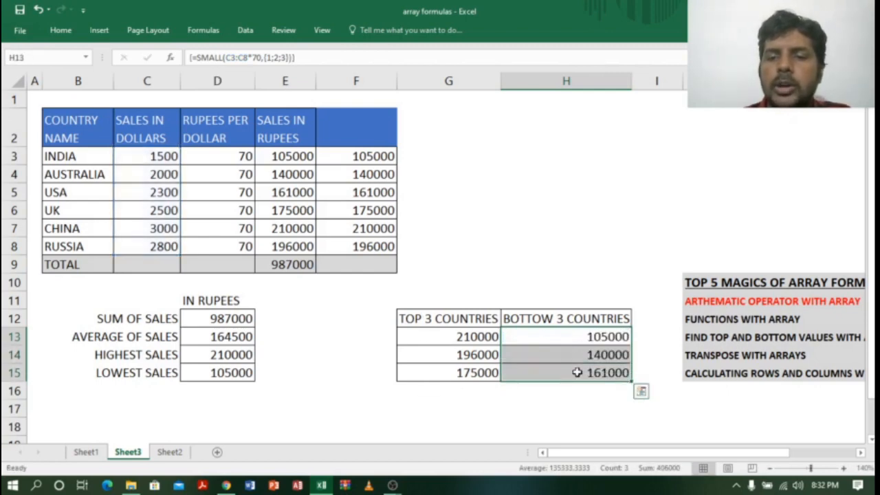
Color the topics "FUNCTIONS WITH ARRAY" and "FIND TOP AND BOTTOM VALUES WITH ARRAY" in J12:J13 red.
{"action": "left_click_drag", "start_coordinate": [710, 320], "coordinate": [864, 336]}
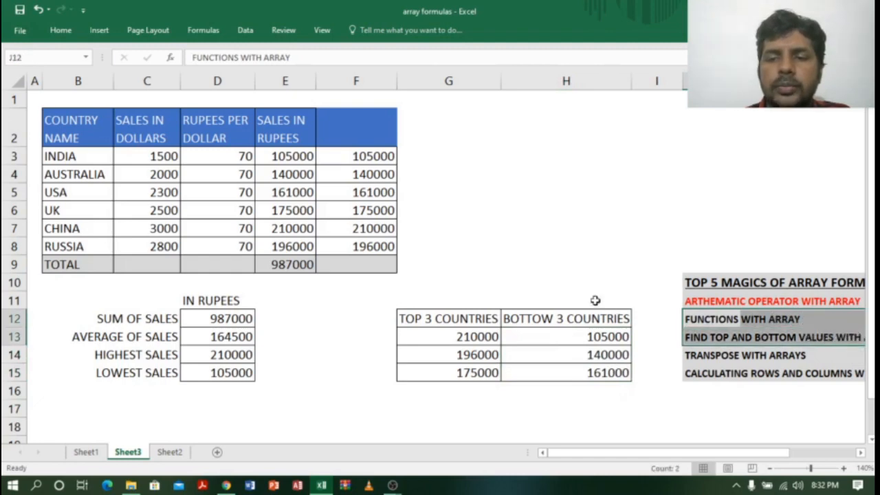
{"action": "left_click", "coordinate": [61, 31]}
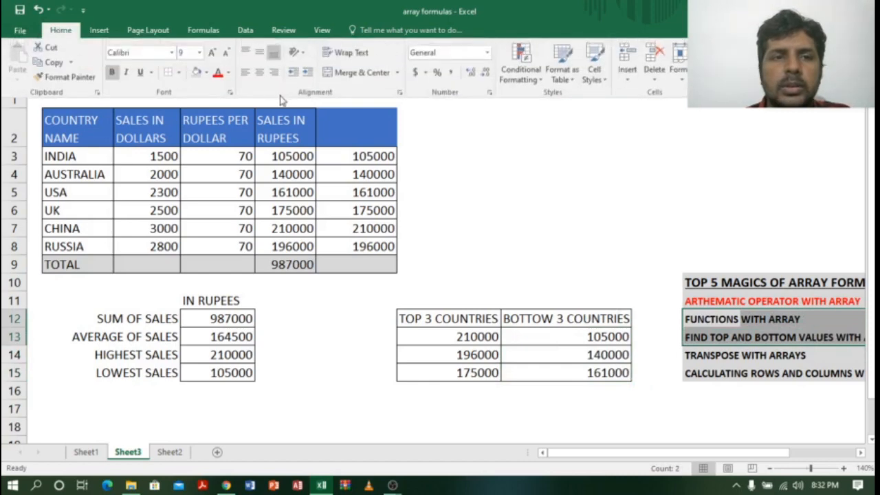
{"action": "left_click", "coordinate": [218, 72]}
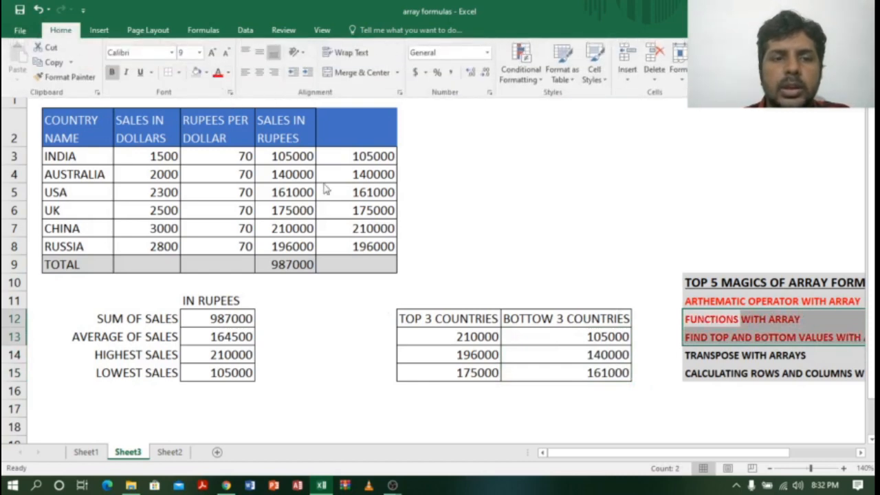
Review the average formula, the top and bottom three results, and the matching and next topics in the array formula list.
{"action": "left_click", "coordinate": [209, 337]}
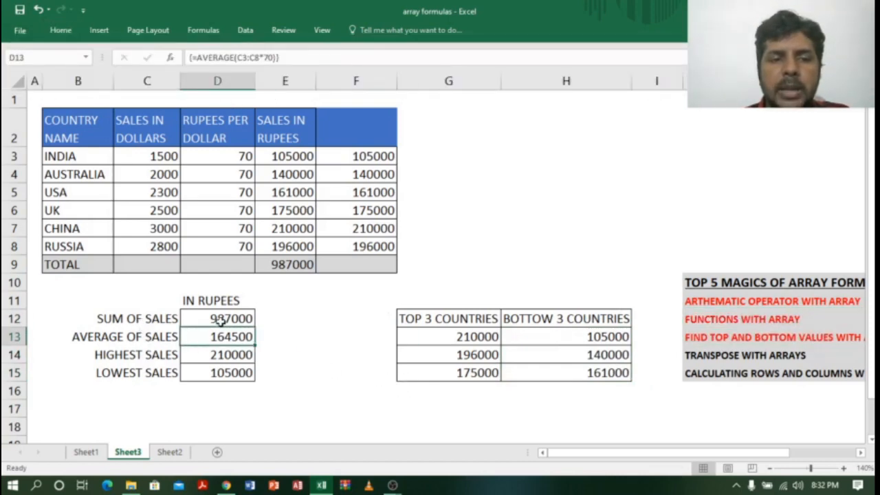
{"action": "left_click", "coordinate": [746, 321]}
{"action": "left_click_drag", "start_coordinate": [477, 337], "coordinate": [481, 373]}
{"action": "left_click", "coordinate": [553, 337]}
{"action": "mouse_move", "coordinate": [564, 364]}
{"action": "left_mouse_down"}
{"action": "mouse_move", "coordinate": [566, 382]}
{"action": "mouse_move", "coordinate": [566, 367]}
{"action": "left_mouse_up"}
{"action": "left_click_drag", "start_coordinate": [706, 338], "coordinate": [851, 335]}
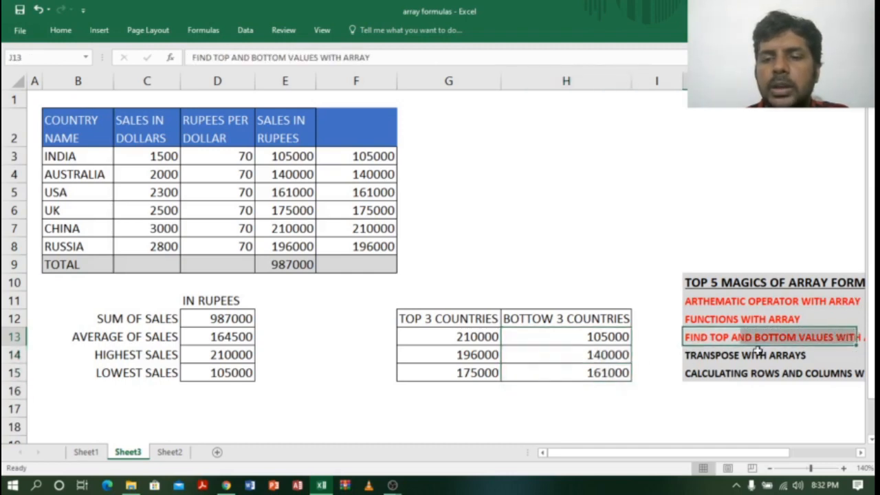
{"action": "left_click_drag", "start_coordinate": [701, 356], "coordinate": [801, 355]}
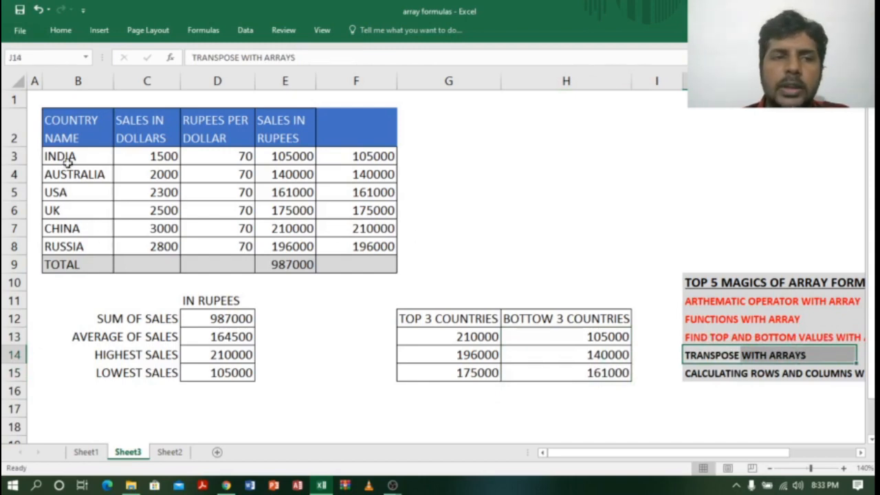
Apply all borders to H2:O2 as a horizontal target row for the country names in B2:B8.
{"action": "left_click_drag", "start_coordinate": [78, 127], "coordinate": [83, 246]}
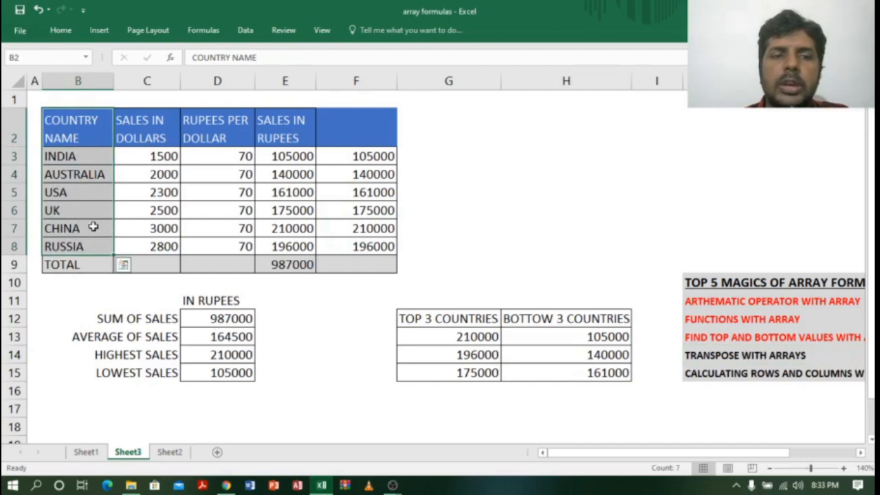
{"action": "left_click", "coordinate": [505, 129]}
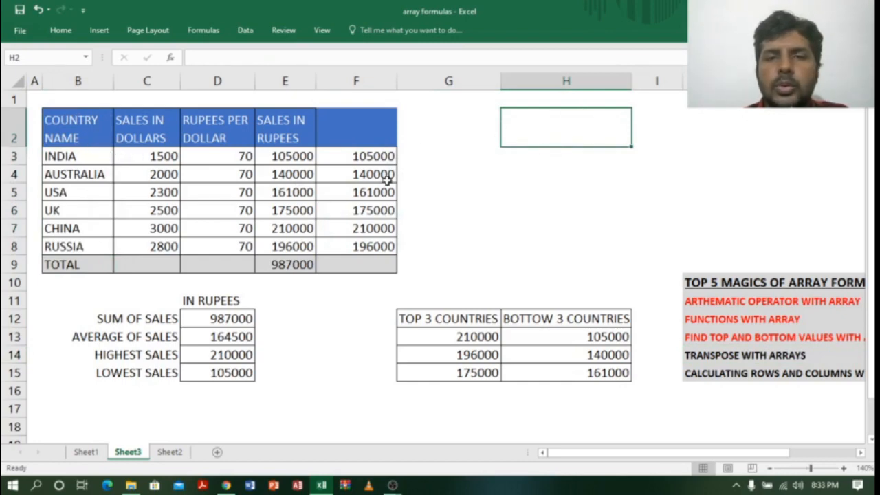
{"action": "left_click_drag", "start_coordinate": [83, 128], "coordinate": [81, 250]}
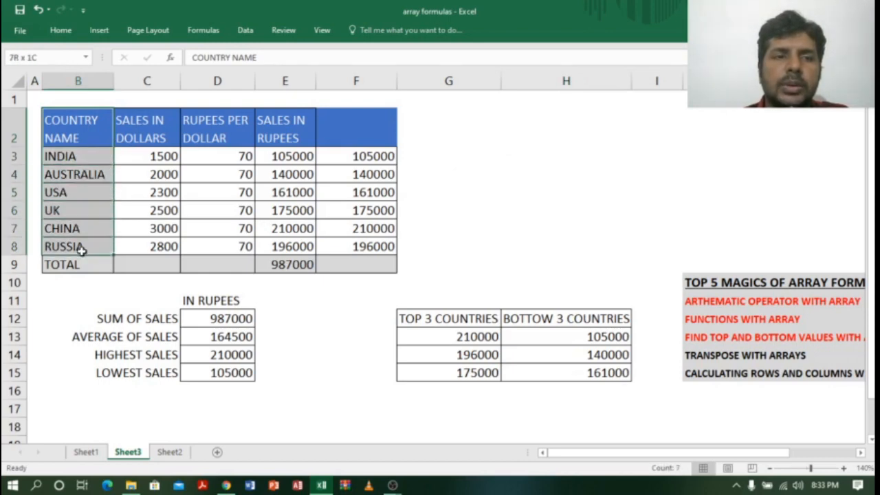
{"action": "left_click_drag", "start_coordinate": [543, 141], "coordinate": [832, 130]}
{"action": "left_click_drag", "start_coordinate": [781, 139], "coordinate": [776, 137]}
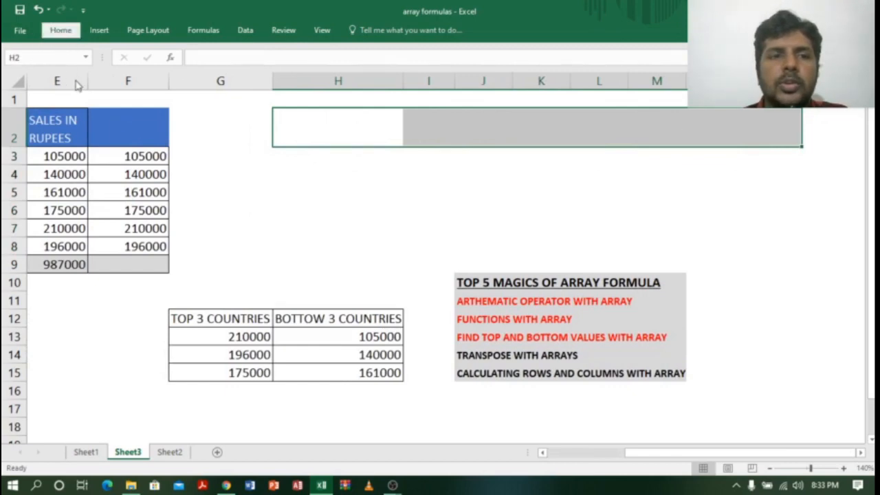
{"action": "left_click", "coordinate": [182, 74]}
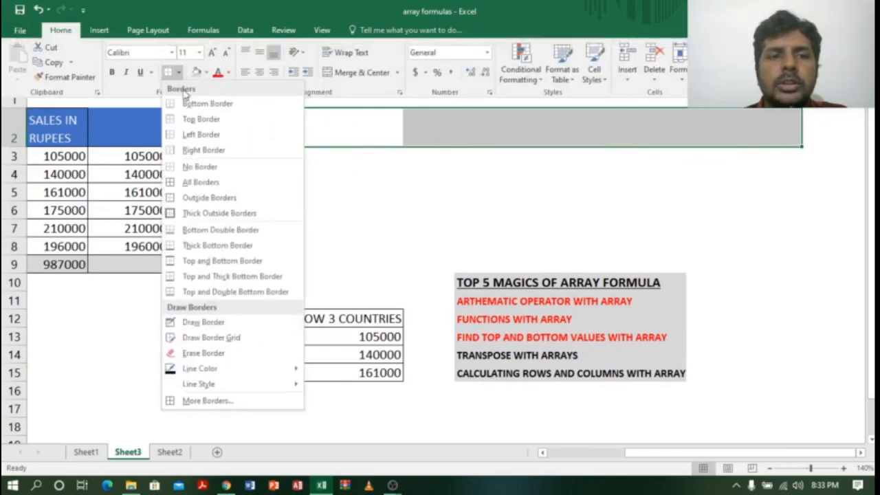
{"action": "left_click", "coordinate": [185, 181]}
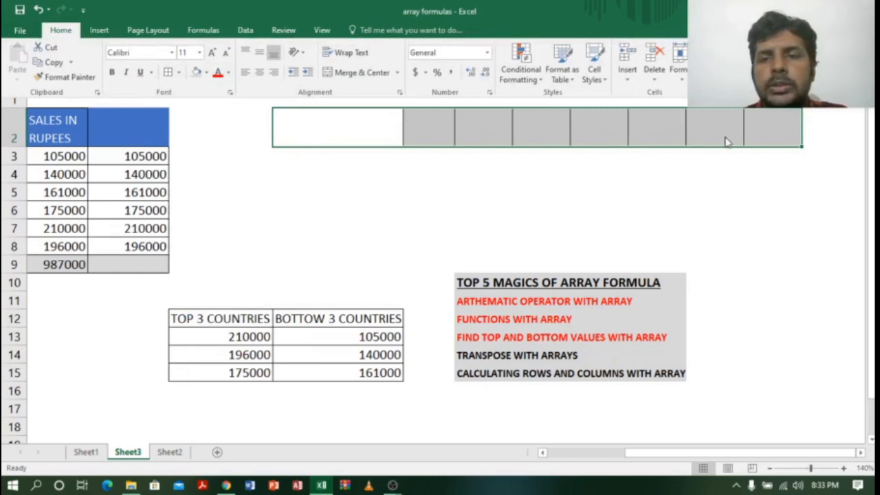
{"action": "key", "text": "ctrl+F1"}
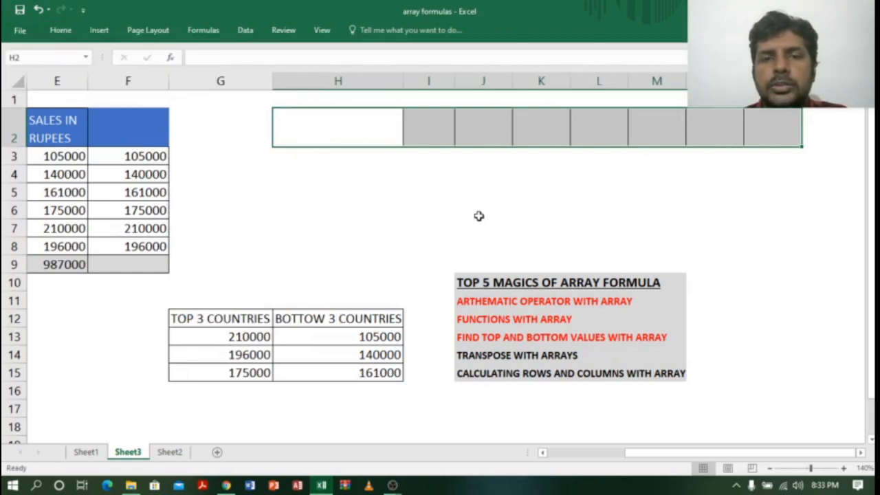
Enter the array formula {=TRANSPOSE(B2:B8)} across H2:N2 to lay the country names out horizontally.
{"action": "left_click", "coordinate": [354, 123]}
{"action": "left_click_drag", "start_coordinate": [355, 122], "coordinate": [704, 124]}
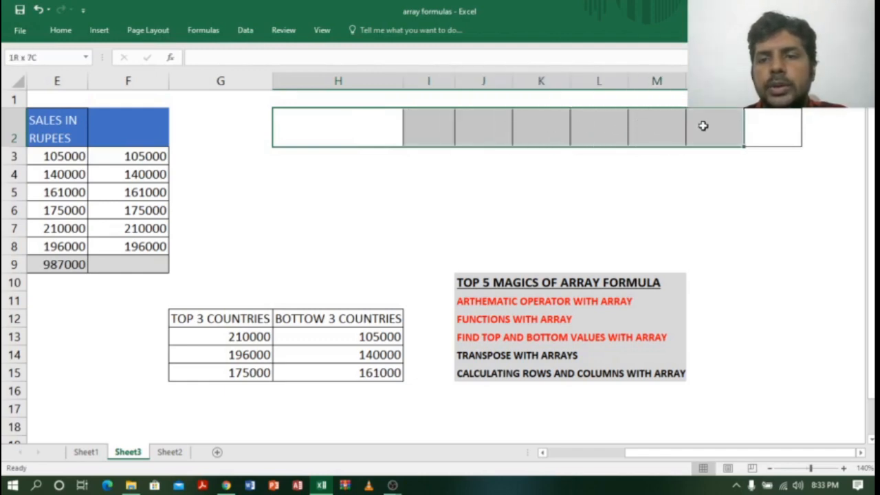
{"action": "left_click_drag", "start_coordinate": [724, 455], "coordinate": [670, 465]}
{"action": "left_click", "coordinate": [291, 57]}
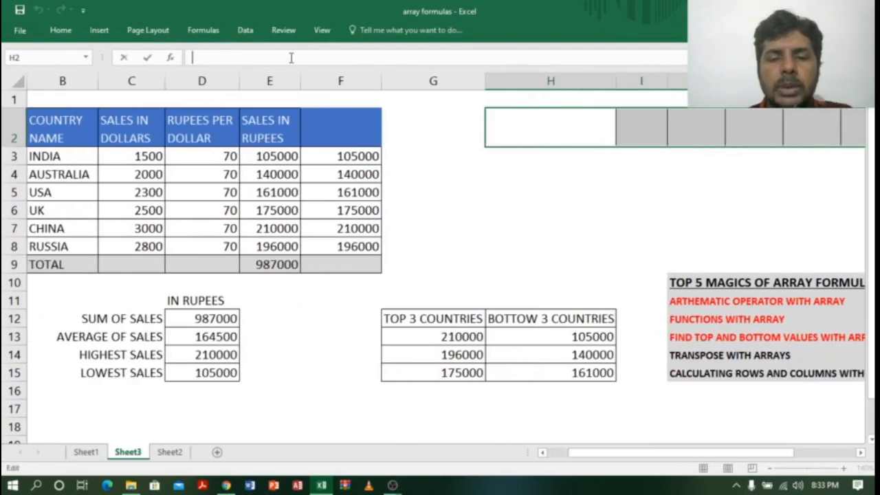
{"action": "type", "text": "=TRANSPOSE"}
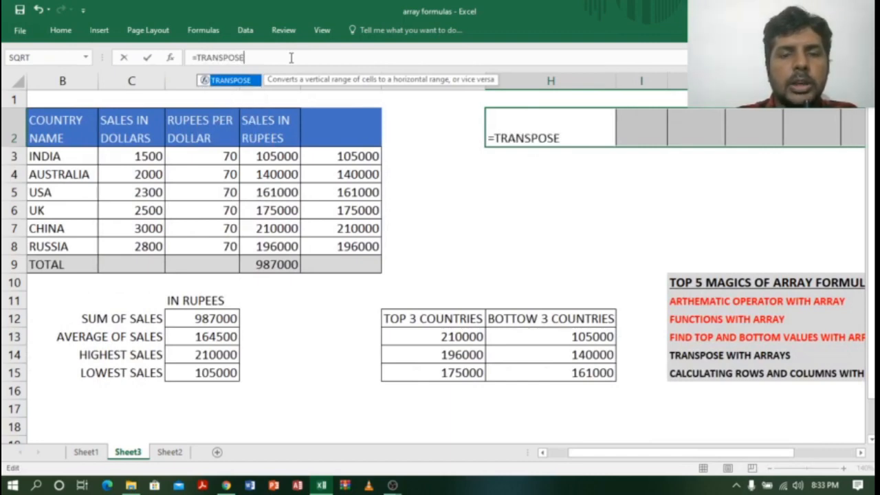
{"action": "type", "text": "("}
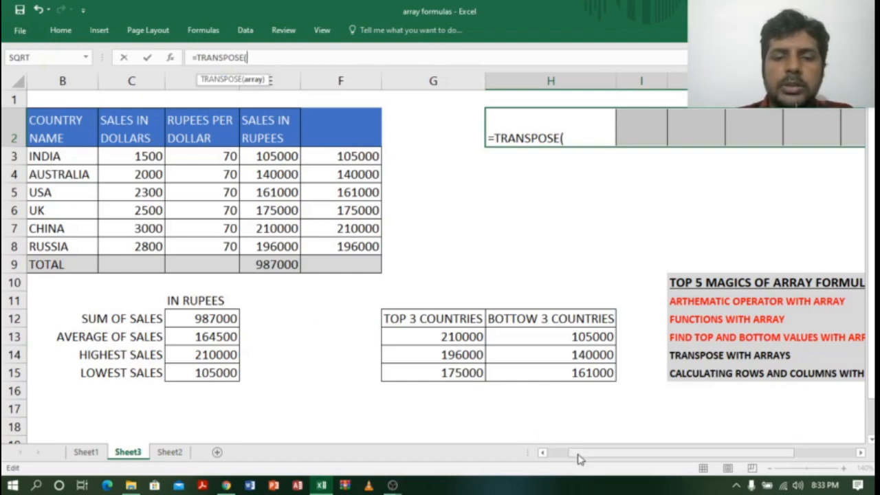
{"action": "left_click_drag", "start_coordinate": [578, 460], "coordinate": [559, 457]}
{"action": "left_click", "coordinate": [84, 129]}
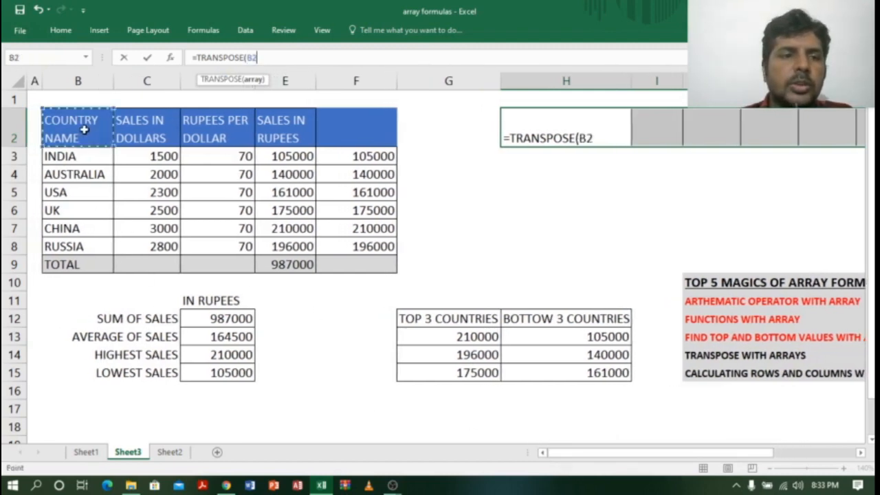
{"action": "left_click_drag", "start_coordinate": [84, 129], "coordinate": [86, 248]}
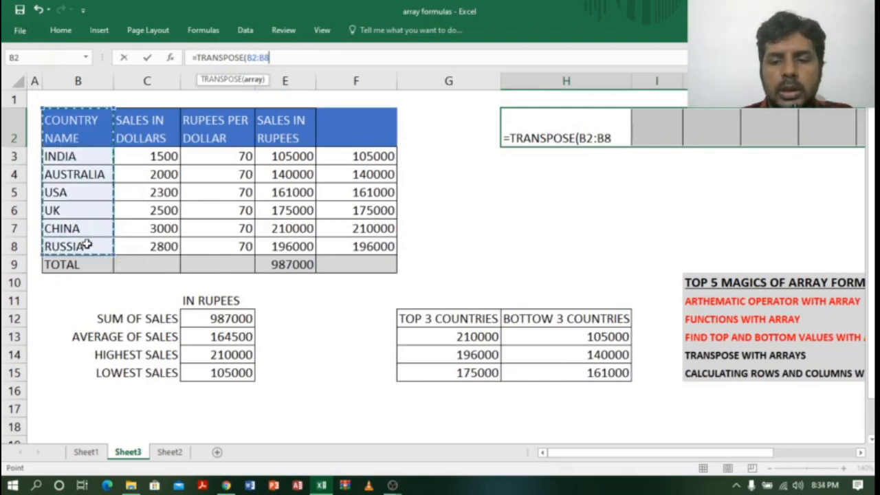
{"action": "type", "text": ")"}
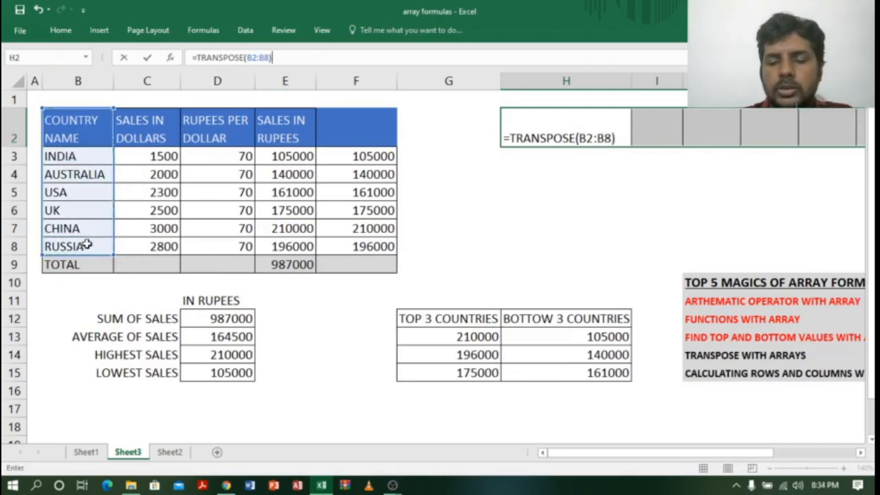
{"action": "key", "text": "ctrl+shift+Return"}
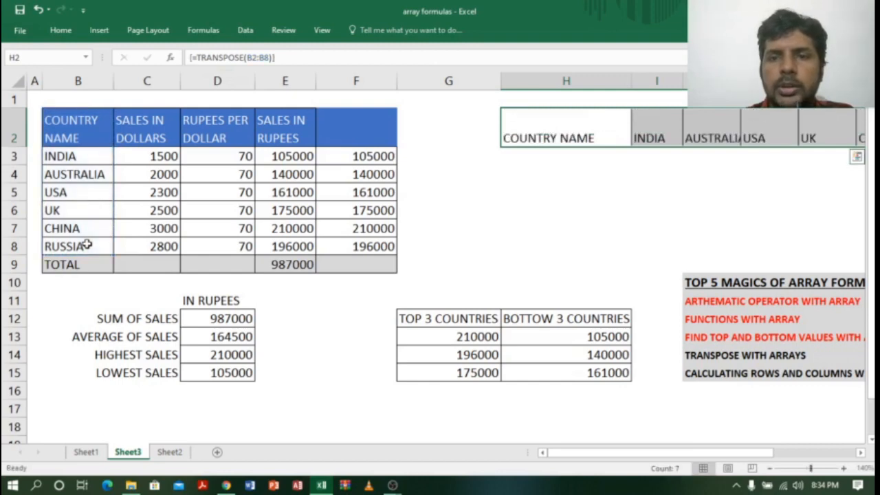
Check the formula in each transposed country cell from I2 to N2, the empty cell O2, and the source table.
{"action": "left_click", "coordinate": [860, 454]}
{"action": "left_click", "coordinate": [861, 454]}
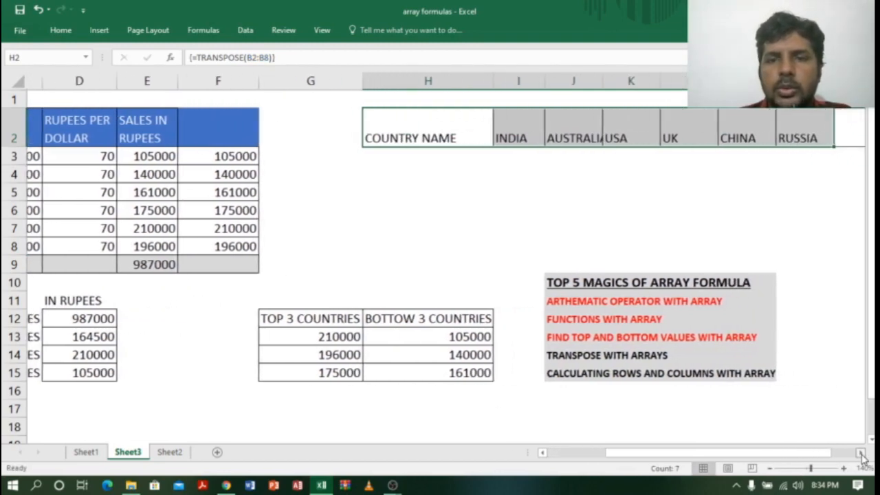
{"action": "left_click", "coordinate": [861, 453]}
{"action": "left_click", "coordinate": [416, 133]}
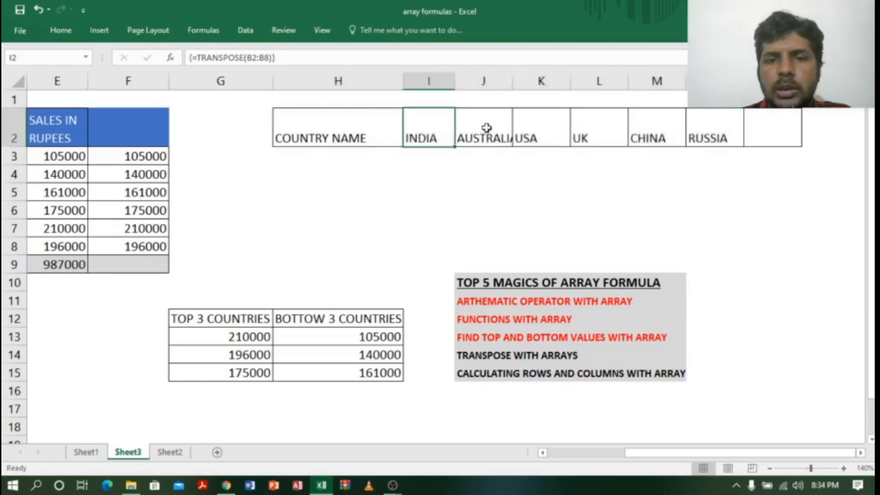
{"action": "left_click", "coordinate": [484, 132]}
{"action": "left_click", "coordinate": [528, 133]}
{"action": "left_click", "coordinate": [604, 135]}
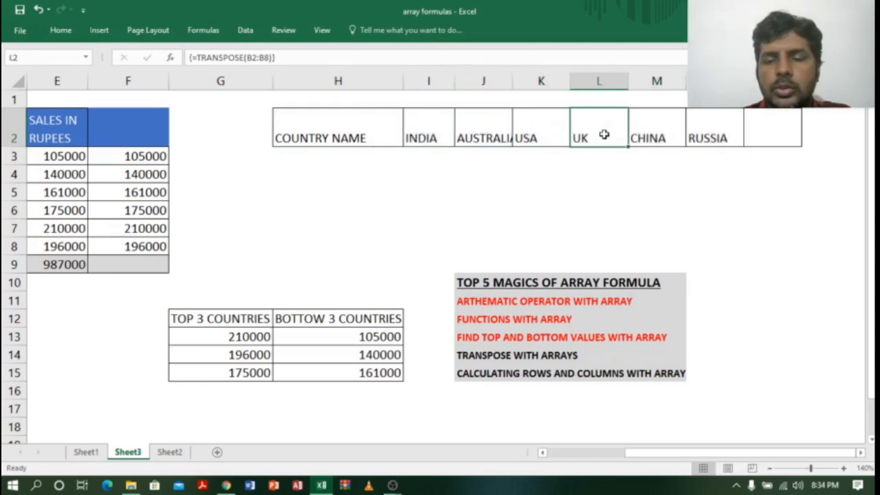
{"action": "left_click", "coordinate": [658, 134]}
{"action": "left_click", "coordinate": [718, 136]}
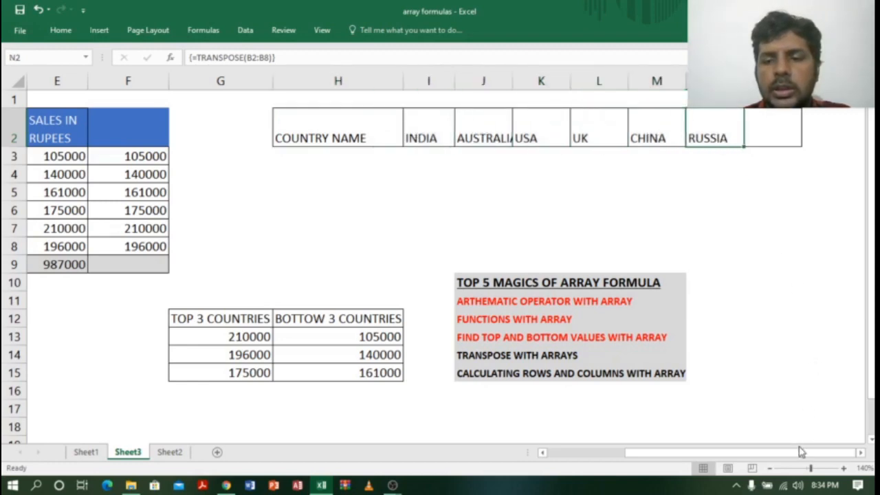
{"action": "left_click", "coordinate": [785, 126]}
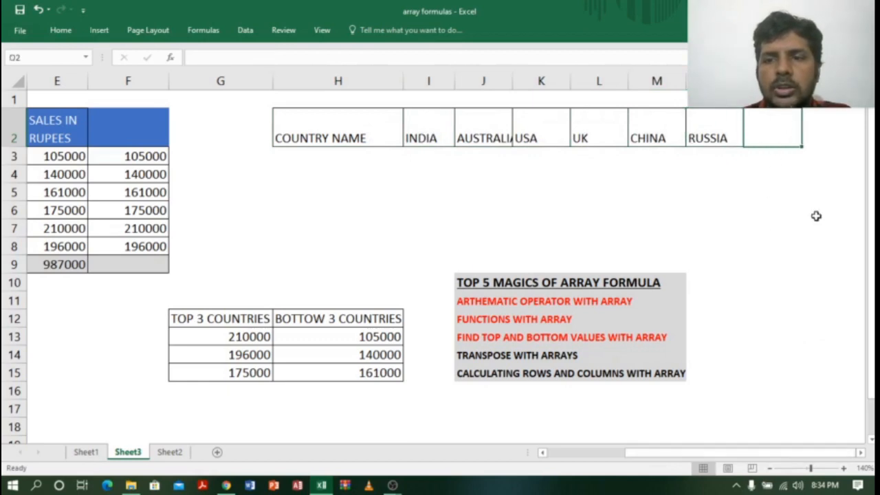
{"action": "left_click_drag", "start_coordinate": [715, 466], "coordinate": [643, 468]}
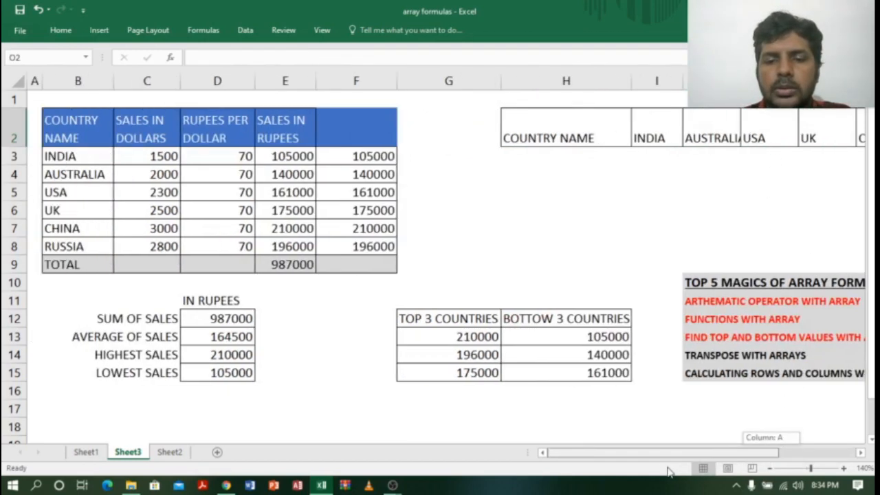
Clear the transposed country names from H2:O2.
{"action": "left_click", "coordinate": [540, 125]}
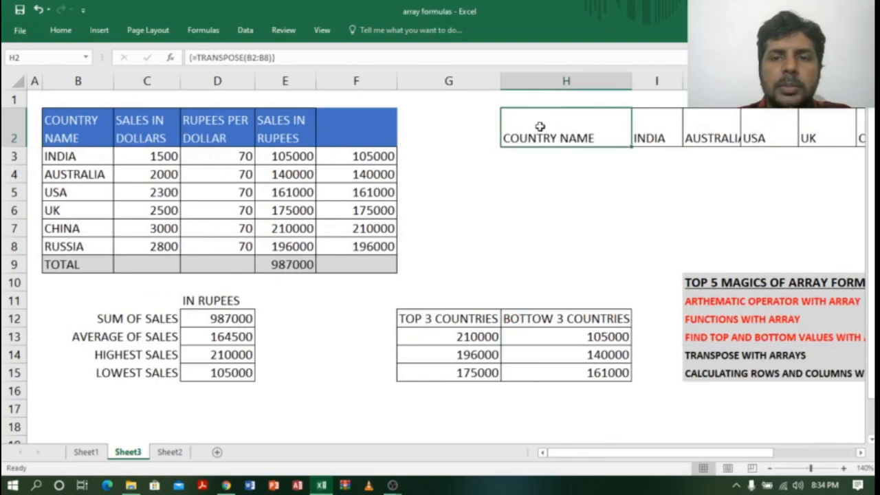
{"action": "left_click_drag", "start_coordinate": [540, 126], "coordinate": [782, 137]}
{"action": "key", "text": "Delete"}
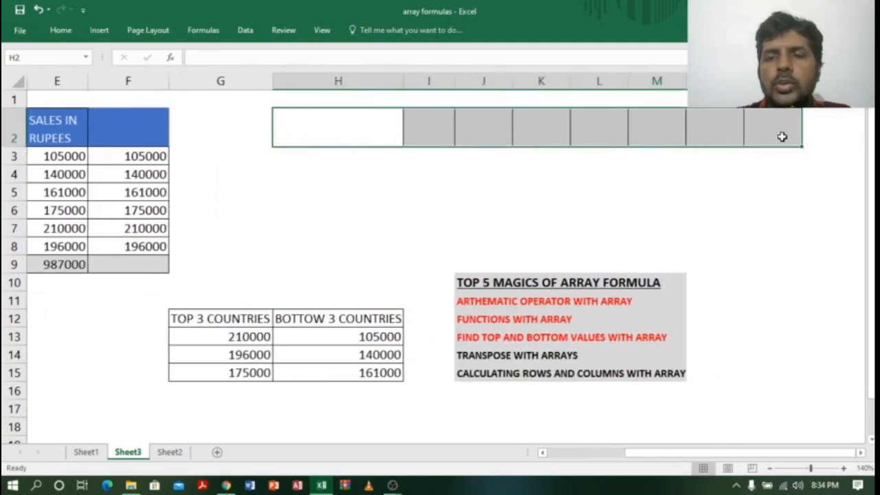
Apply all borders to H2:H5 as a vertical target range for the four table headings in B2:E2.
{"action": "left_click_drag", "start_coordinate": [656, 454], "coordinate": [577, 457]}
{"action": "left_click_drag", "start_coordinate": [64, 128], "coordinate": [270, 125]}
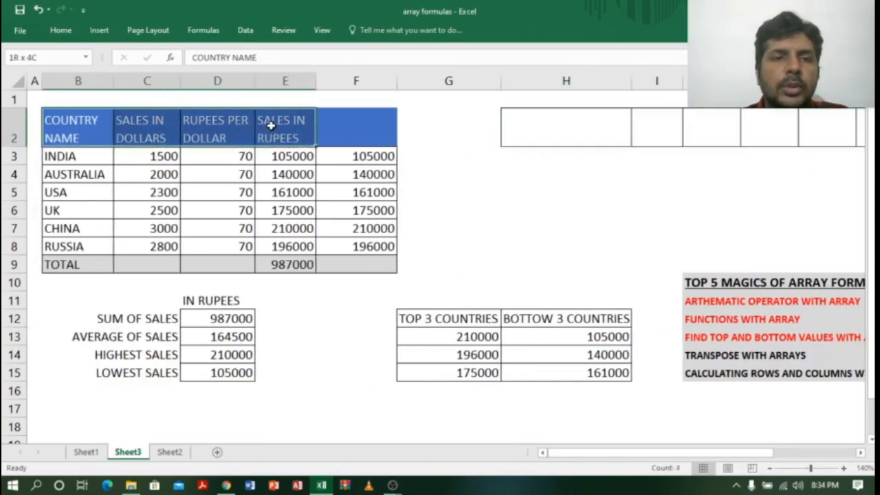
{"action": "left_click", "coordinate": [561, 128]}
{"action": "left_click_drag", "start_coordinate": [562, 148], "coordinate": [562, 193]}
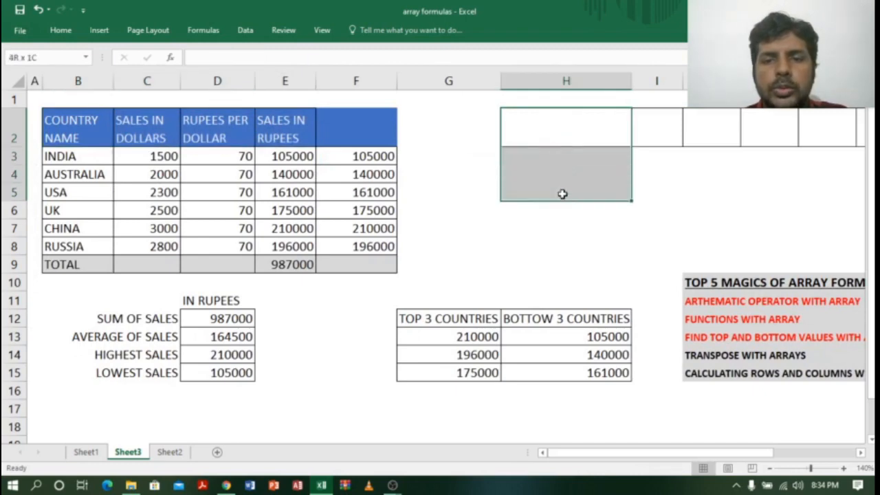
{"action": "left_click", "coordinate": [60, 31]}
{"action": "left_click", "coordinate": [168, 72]}
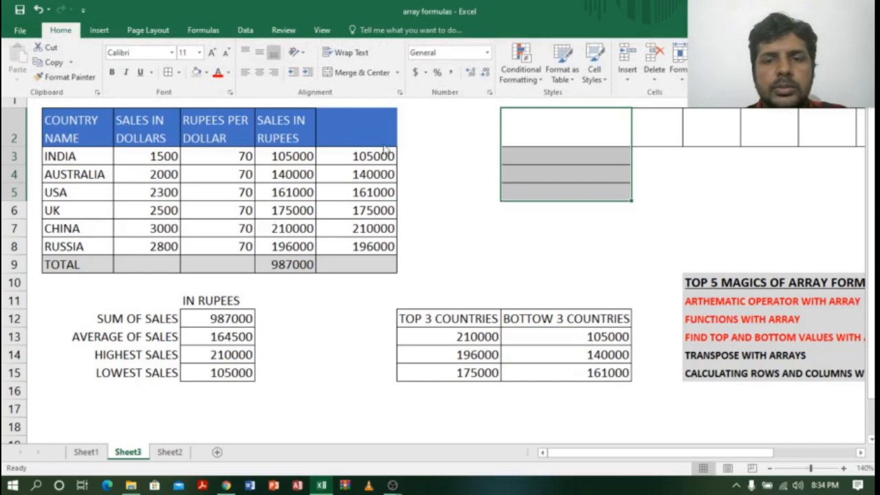
Enter the array formula {=TRANSPOSE(B2:E2)} across H2:H5 to list the table headings vertically.
{"action": "left_click", "coordinate": [578, 137]}
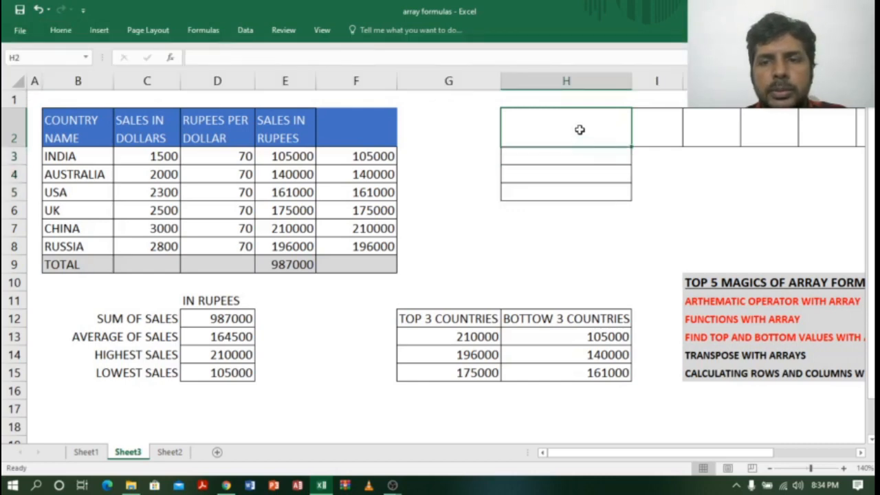
{"action": "left_click_drag", "start_coordinate": [579, 127], "coordinate": [584, 192]}
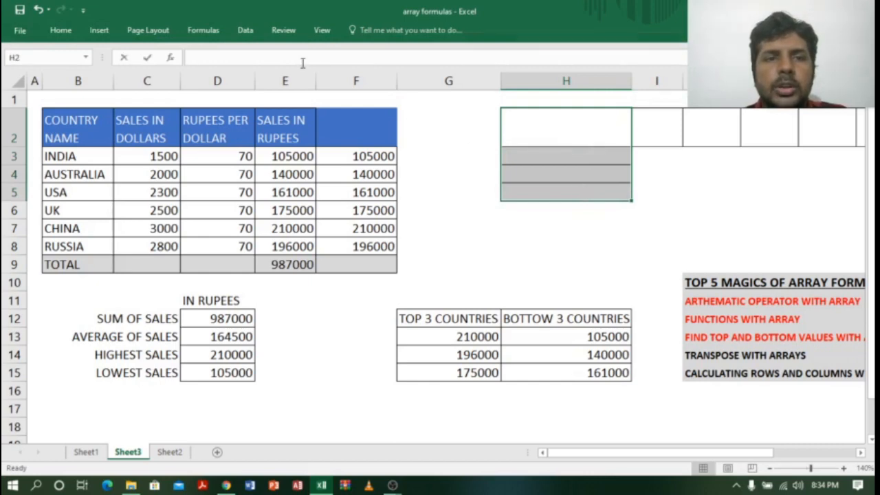
{"action": "left_click", "coordinate": [303, 63]}
{"action": "type", "text": "=TRANS"}
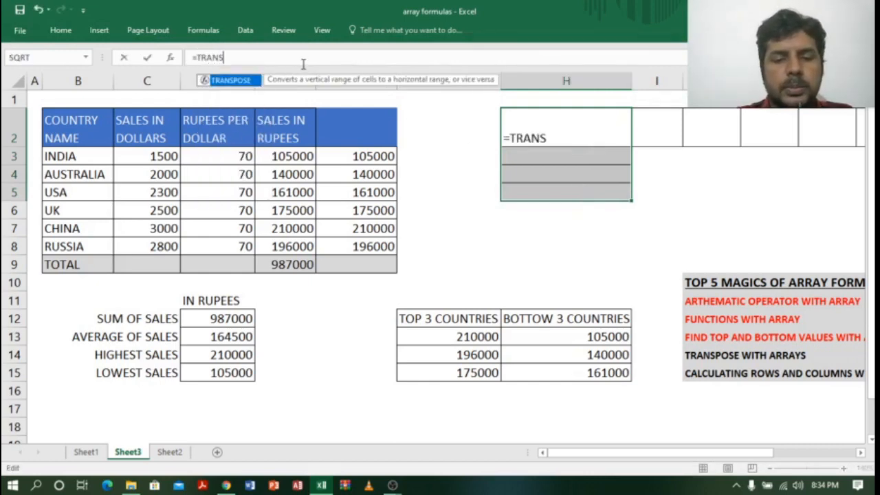
{"action": "type", "text": "POSE"}
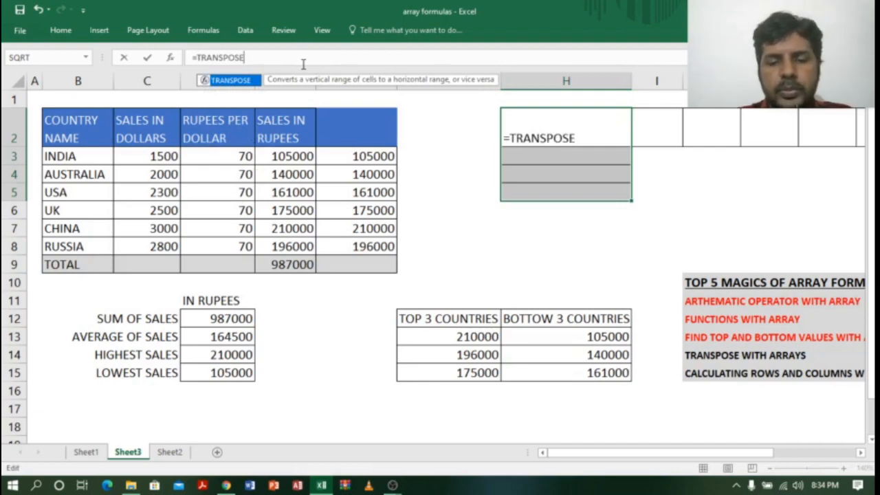
{"action": "type", "text": "("}
{"action": "left_click_drag", "start_coordinate": [65, 132], "coordinate": [269, 121]}
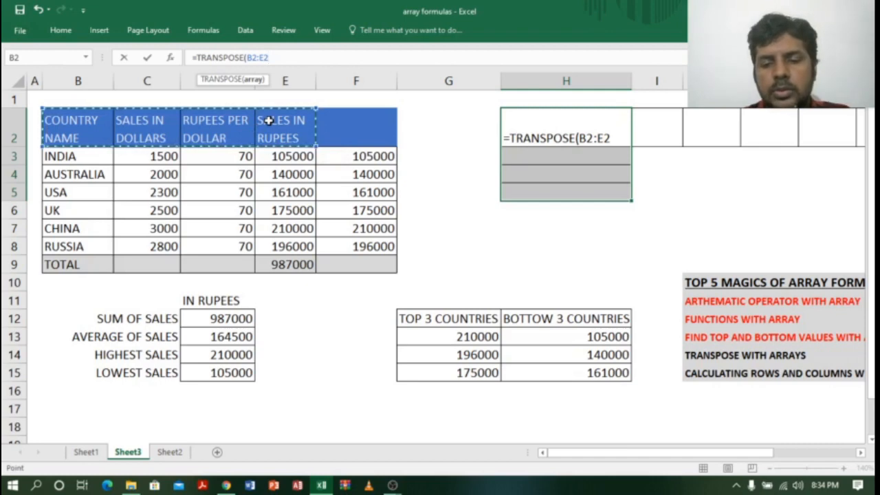
{"action": "type", "text": ")"}
{"action": "key", "text": "ctrl+shift+Return"}
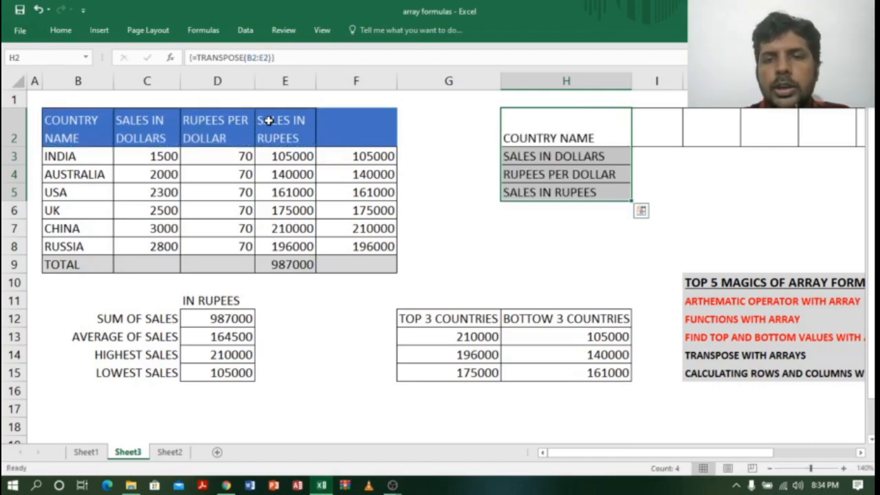
Compare the headings in B2:E2 with the transposed list in H2:H5, and check the size of the full table B2:E8.
{"action": "left_click", "coordinate": [541, 121]}
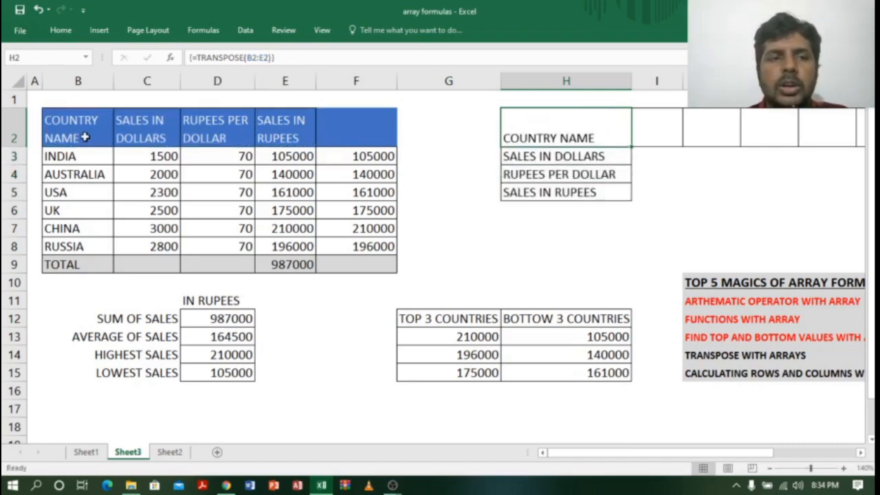
{"action": "left_click_drag", "start_coordinate": [78, 131], "coordinate": [289, 131]}
{"action": "left_click_drag", "start_coordinate": [568, 120], "coordinate": [560, 191]}
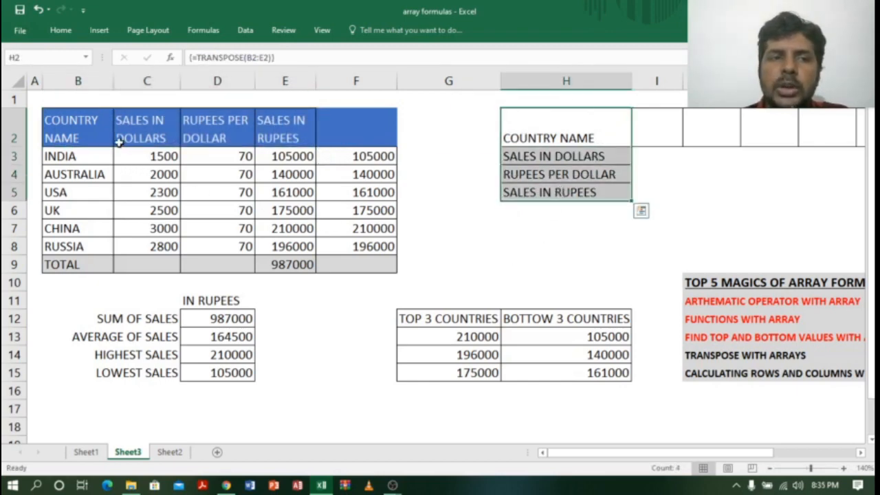
{"action": "left_click_drag", "start_coordinate": [62, 136], "coordinate": [278, 246]}
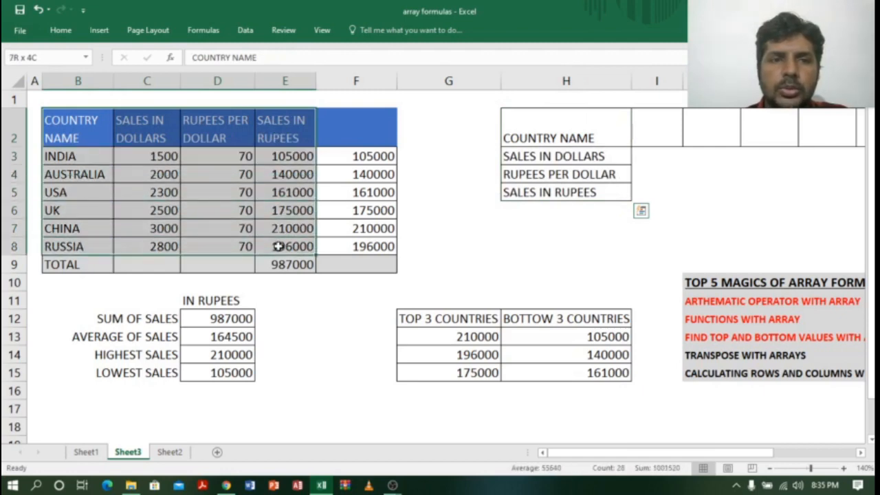
{"action": "left_click_drag", "start_coordinate": [77, 137], "coordinate": [293, 247]}
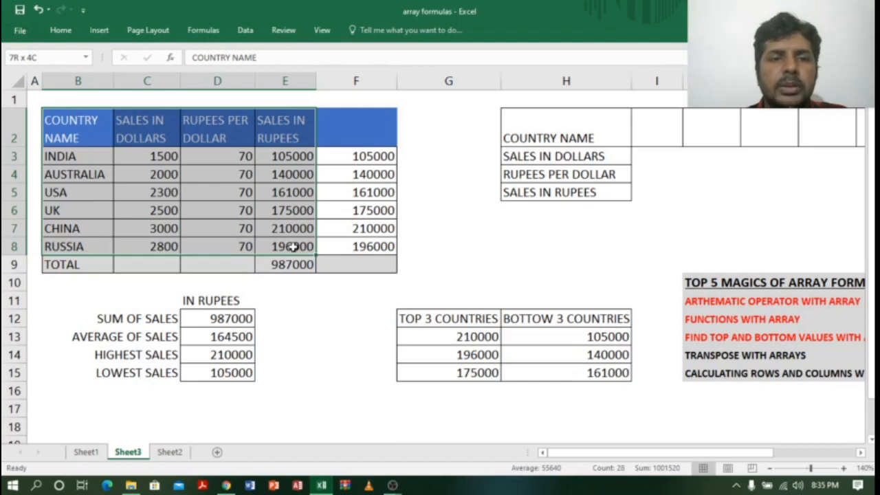
{"action": "left_click_drag", "start_coordinate": [293, 247], "coordinate": [295, 249]}
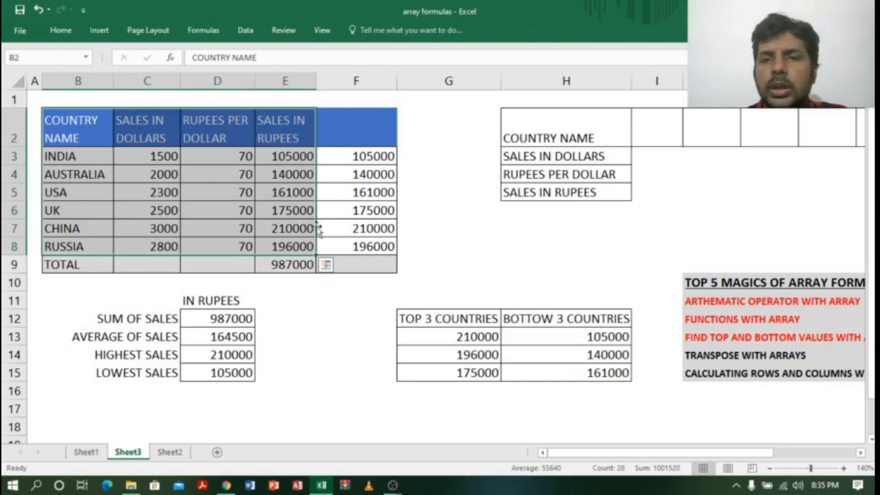
Apply all borders to H2:N5 as the target for the transposed table, and clear the headings from H2:H5.
{"action": "left_click_drag", "start_coordinate": [597, 123], "coordinate": [853, 187]}
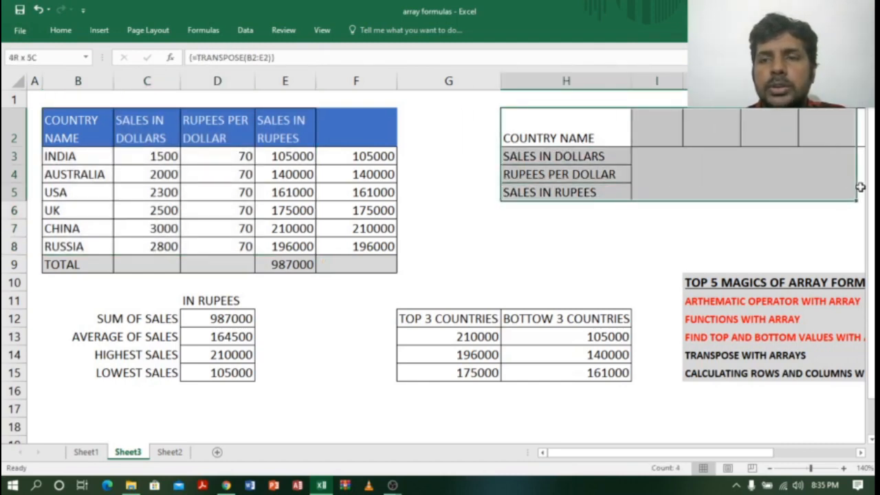
{"action": "left_click_drag", "start_coordinate": [860, 187], "coordinate": [718, 196]}
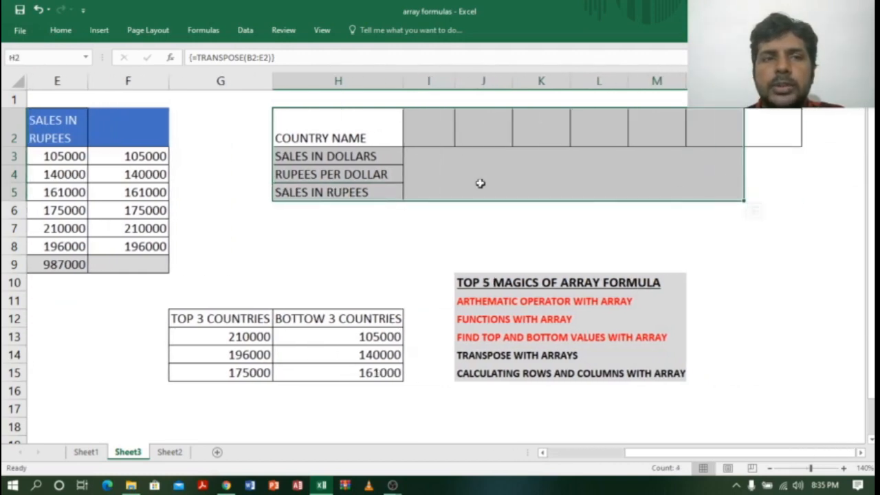
{"action": "left_click", "coordinate": [61, 31]}
{"action": "left_click", "coordinate": [168, 74]}
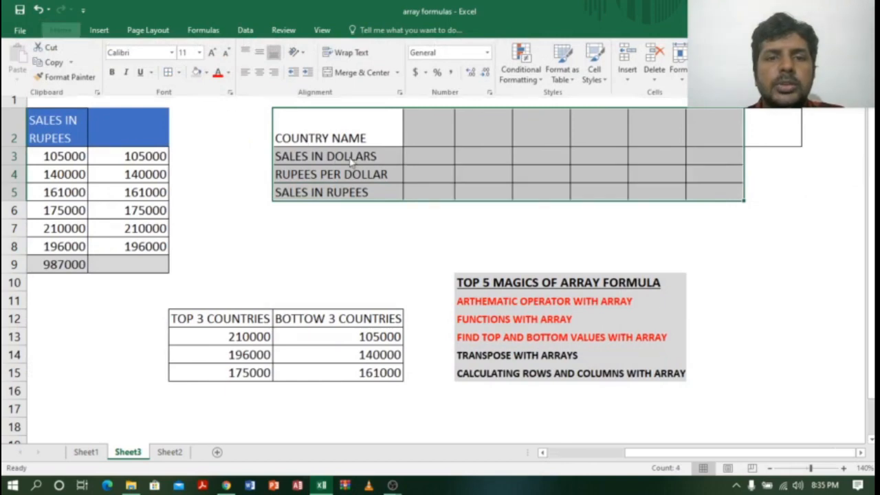
{"action": "double_click", "coordinate": [60, 30]}
{"action": "left_click_drag", "start_coordinate": [347, 131], "coordinate": [358, 189]}
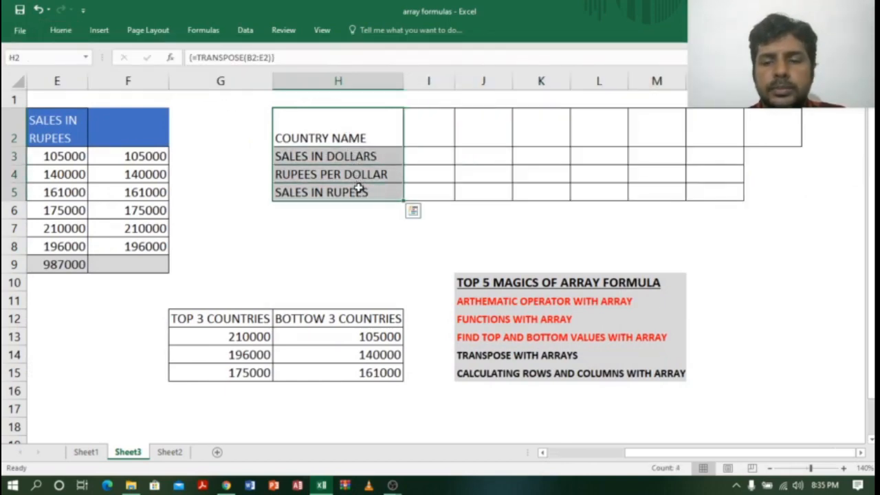
{"action": "key", "text": "Delete"}
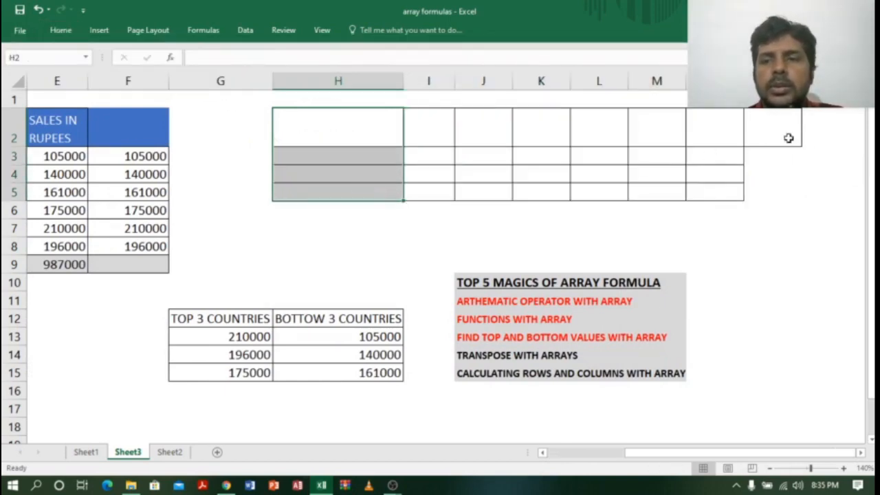
Delete column O to remove the surplus bordered cell beside the transposed table's target range.
{"action": "key", "text": "alt+Tab"}
{"action": "key", "text": "alt+Tab"}
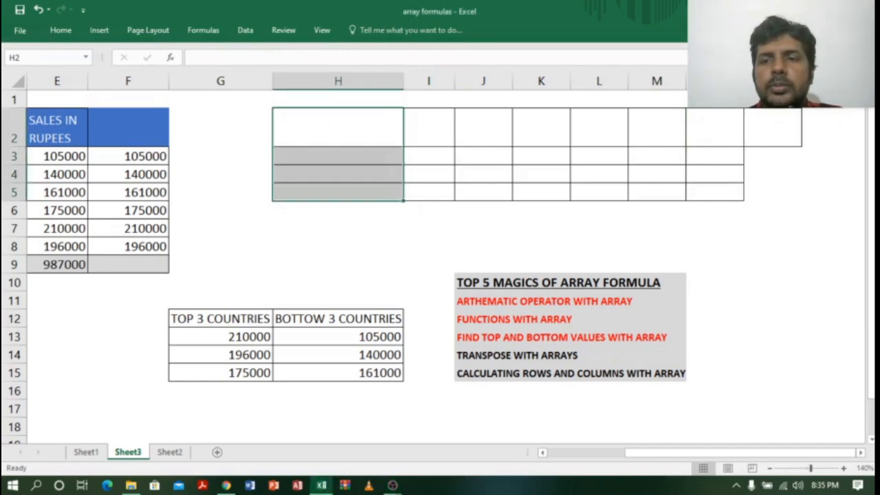
{"action": "right_click", "coordinate": [763, 81]}
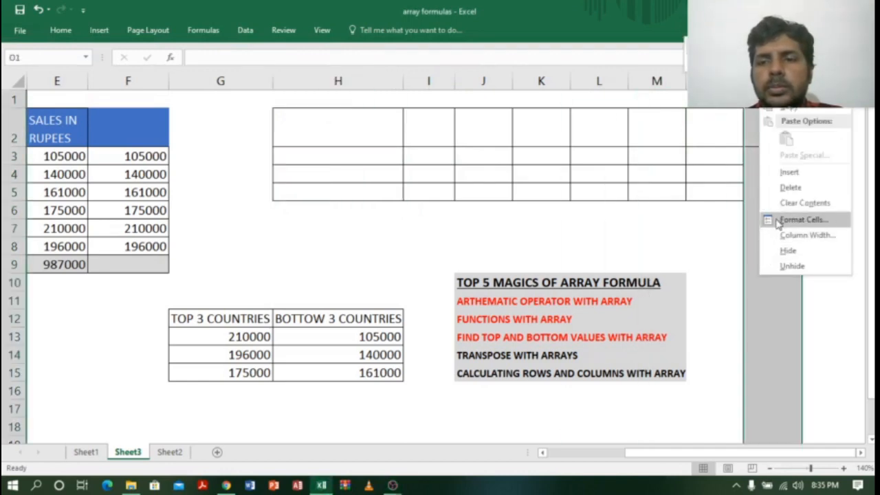
{"action": "left_click", "coordinate": [801, 185]}
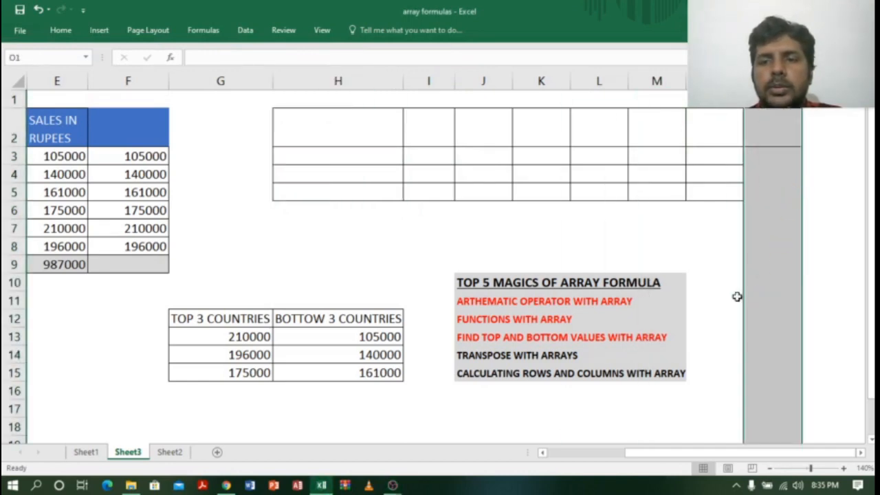
{"action": "left_click", "coordinate": [827, 251]}
Enter the array formula {=TRANSPOSE(B2:E8)} across H2:N5 to transpose the whole sales table.
{"action": "left_click", "coordinate": [308, 125]}
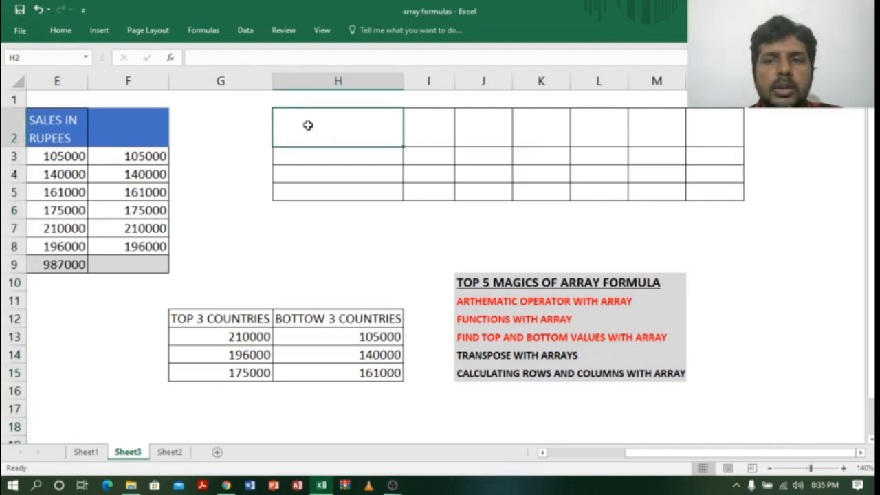
{"action": "left_click_drag", "start_coordinate": [396, 126], "coordinate": [739, 175]}
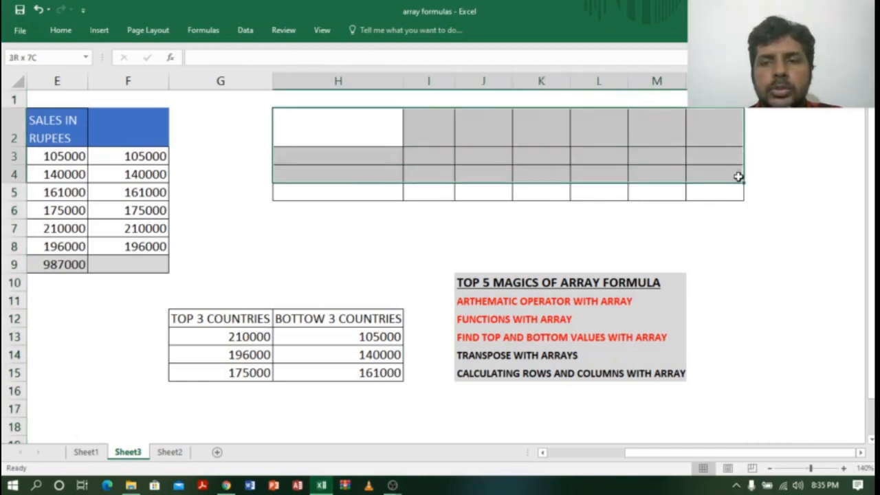
{"action": "left_click", "coordinate": [714, 191]}
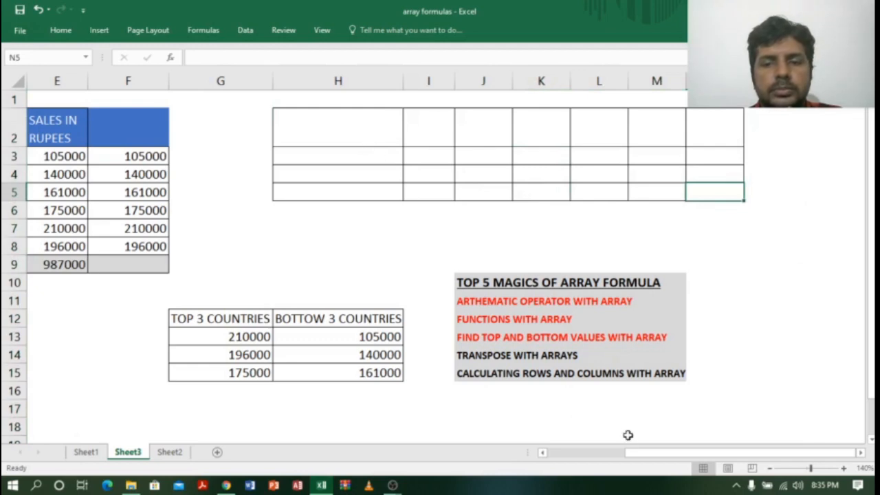
{"action": "left_click_drag", "start_coordinate": [629, 453], "coordinate": [581, 456]}
{"action": "left_click_drag", "start_coordinate": [474, 124], "coordinate": [699, 195]}
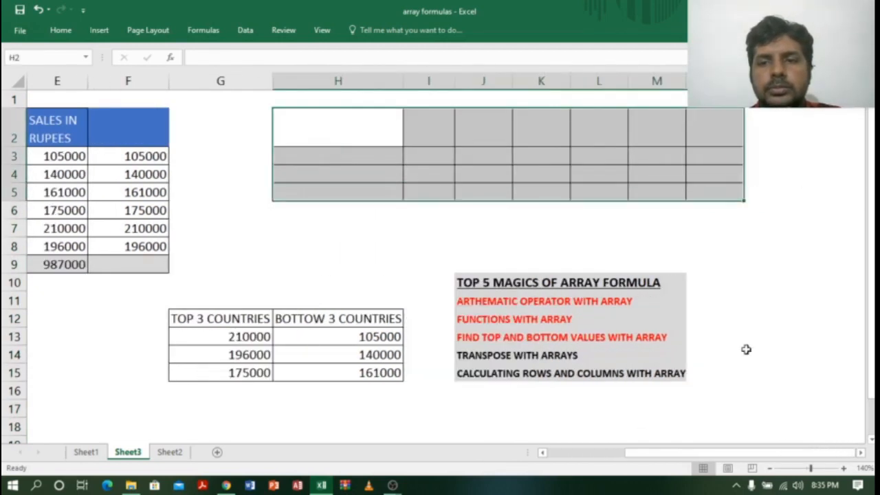
{"action": "left_click_drag", "start_coordinate": [743, 456], "coordinate": [743, 456]}
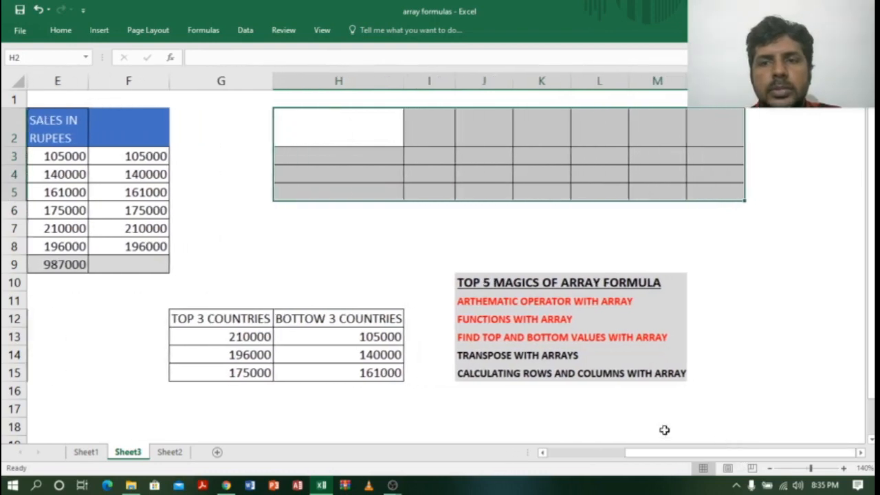
{"action": "left_click", "coordinate": [61, 30]}
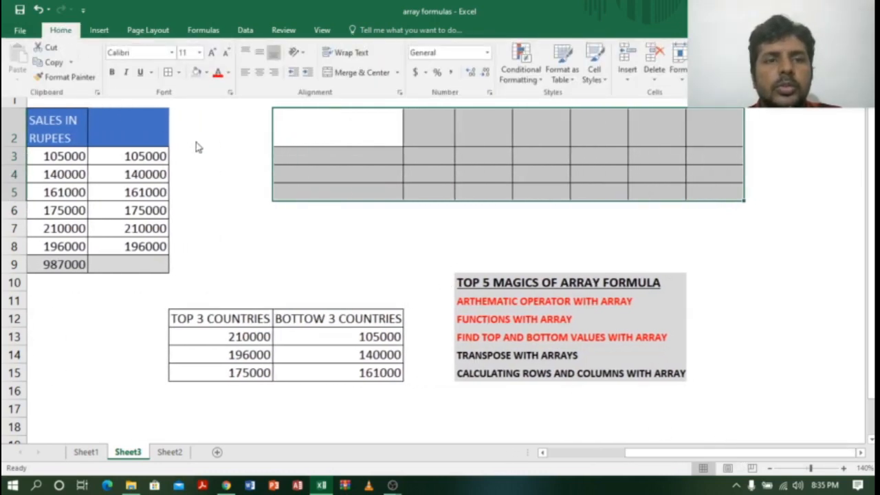
{"action": "left_click", "coordinate": [68, 30]}
{"action": "left_click", "coordinate": [242, 55]}
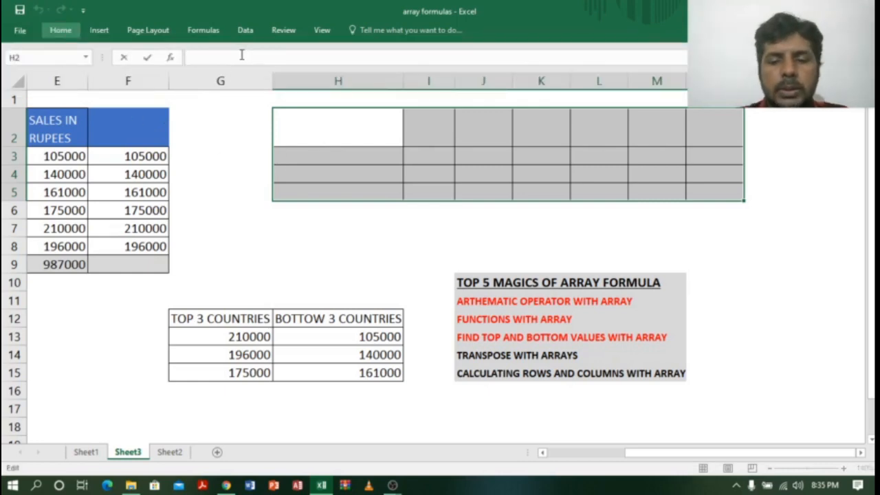
{"action": "type", "text": "=TRAN"}
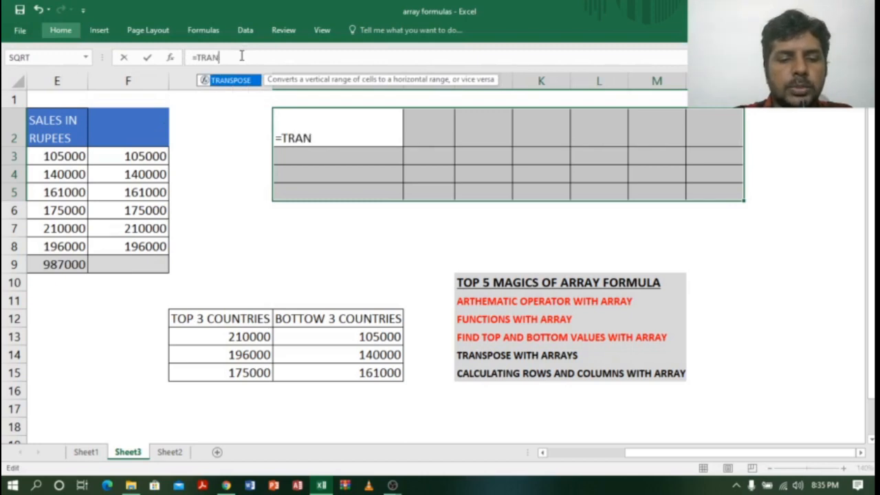
{"action": "type", "text": "SPOSE"}
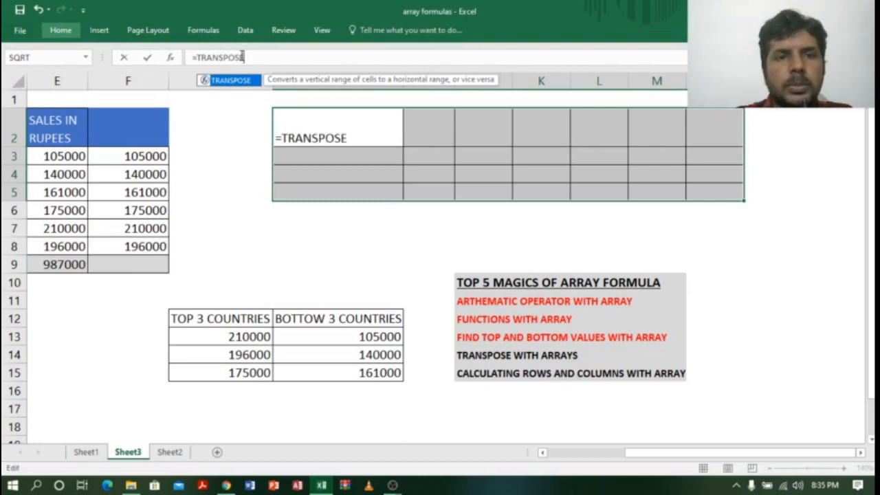
{"action": "type", "text": "("}
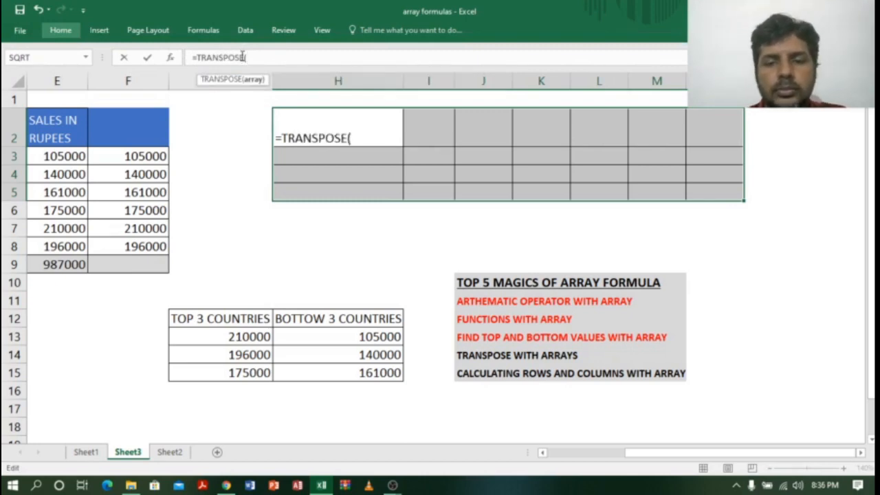
{"action": "left_click_drag", "start_coordinate": [653, 454], "coordinate": [572, 458]}
{"action": "left_click_drag", "start_coordinate": [59, 127], "coordinate": [289, 249]}
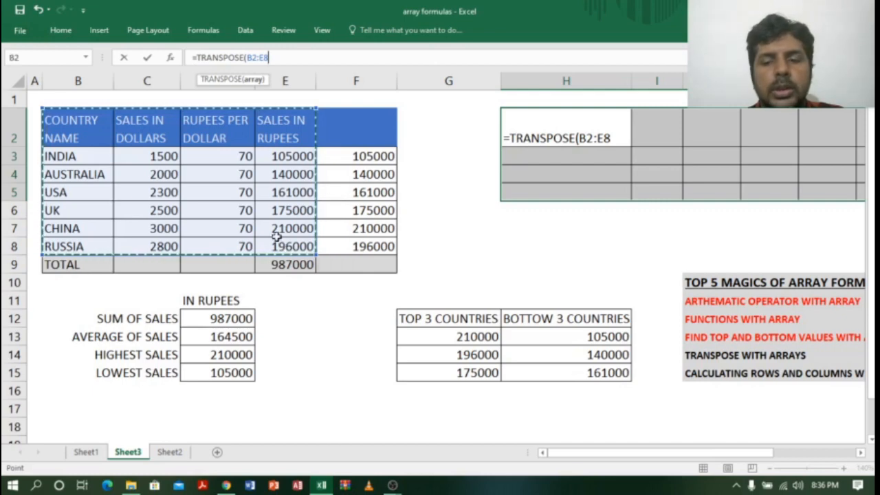
{"action": "type", "text": ")"}
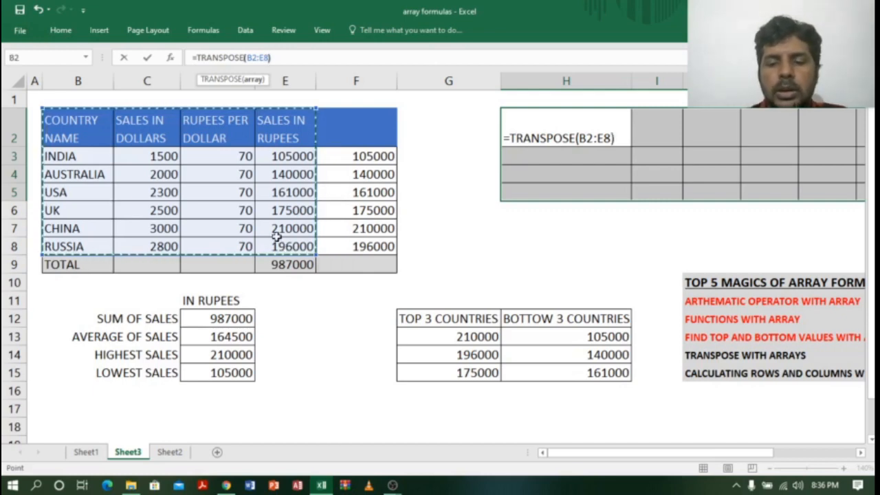
{"action": "key", "text": "ctrl+shift+Return"}
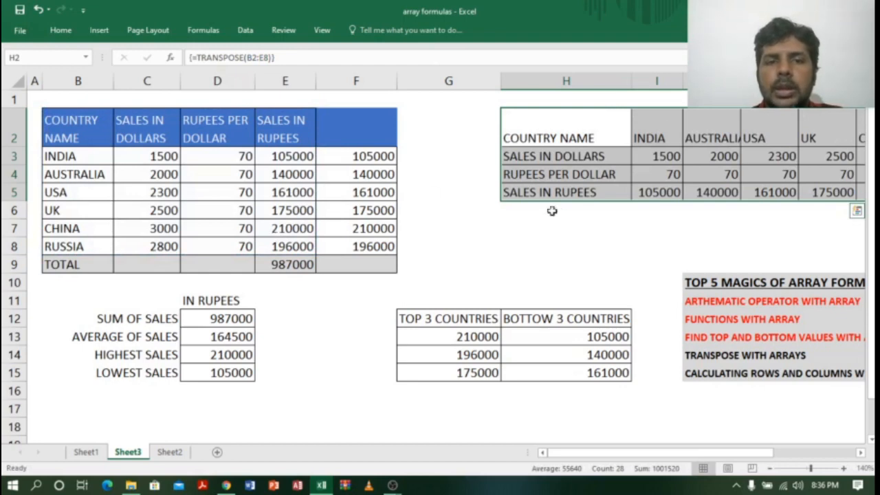
Check the transposed table in H2:N5, including its headings in column H and the country names along row 2.
{"action": "left_click", "coordinate": [575, 249]}
{"action": "left_click_drag", "start_coordinate": [561, 133], "coordinate": [566, 186]}
{"action": "left_click", "coordinate": [611, 136]}
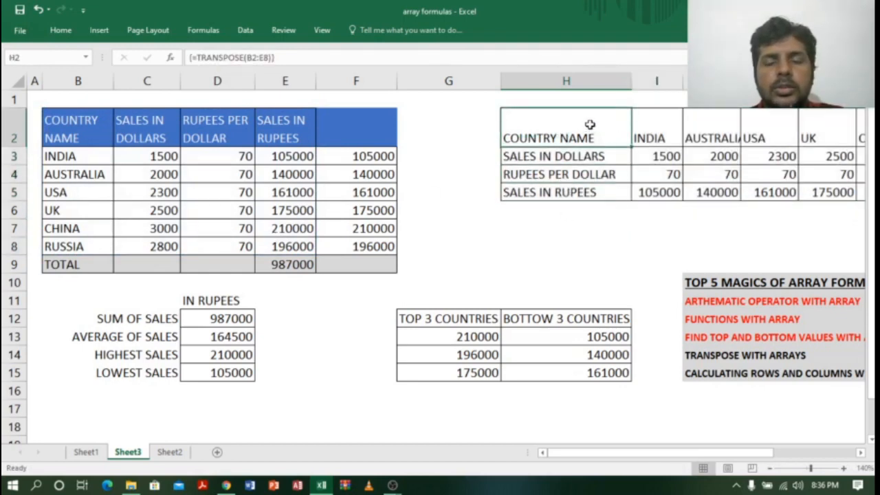
{"action": "left_click_drag", "start_coordinate": [591, 126], "coordinate": [596, 191]}
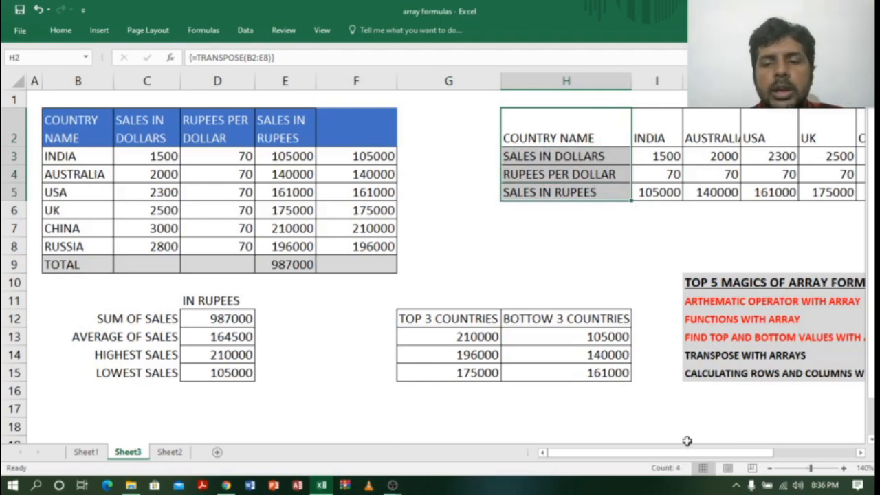
{"action": "left_click_drag", "start_coordinate": [596, 136], "coordinate": [725, 135]}
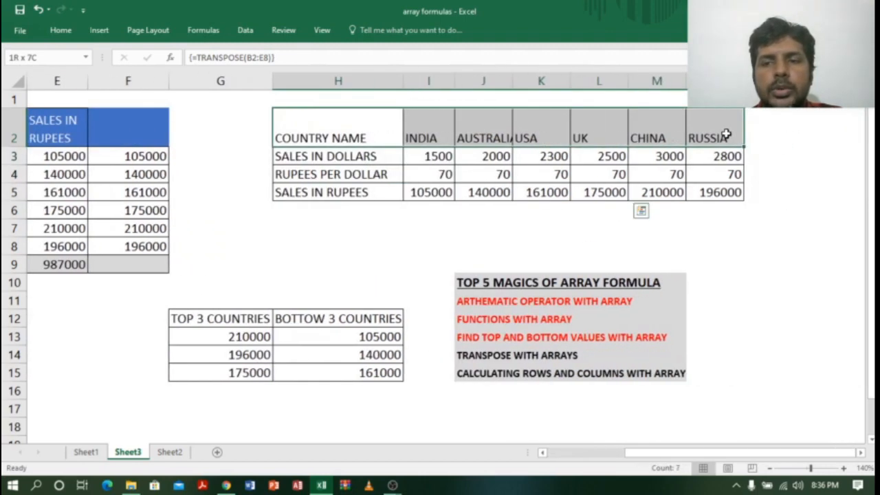
{"action": "left_click", "coordinate": [859, 454]}
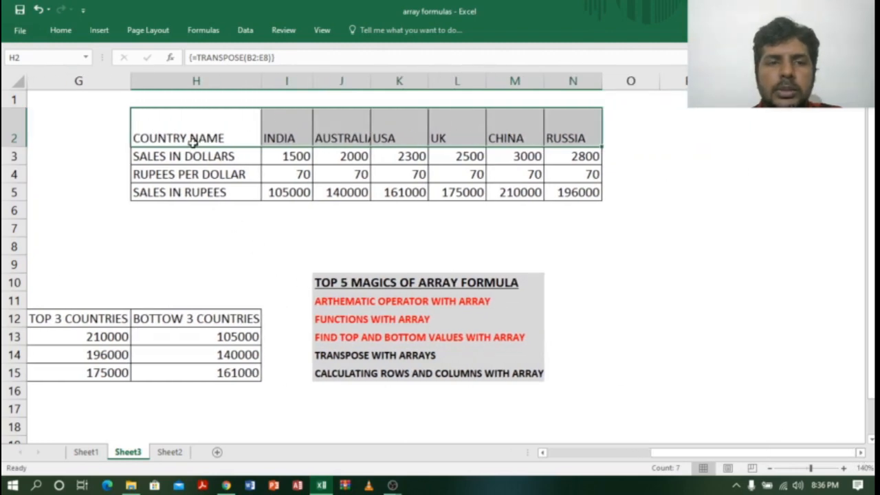
{"action": "left_click_drag", "start_coordinate": [190, 140], "coordinate": [577, 189]}
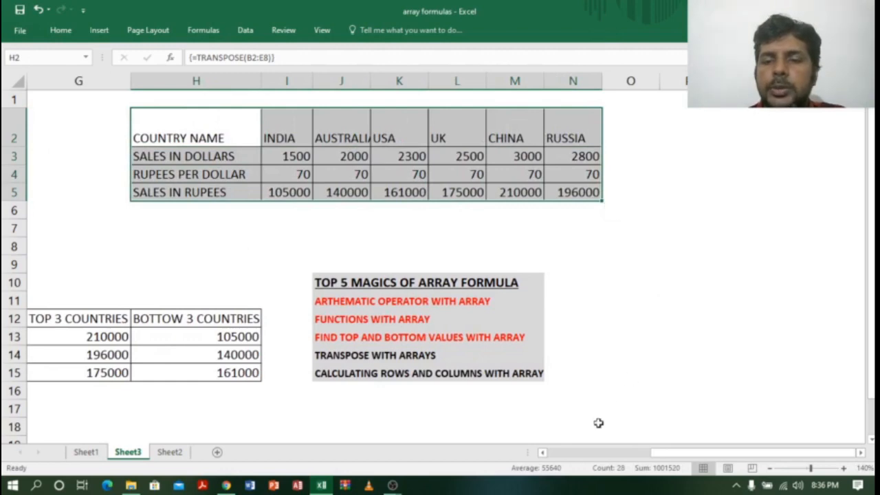
Mark the TRANSPOSE WITH ARRAYS line in J14 of the topic list in red.
{"action": "left_click_drag", "start_coordinate": [673, 455], "coordinate": [573, 458]}
{"action": "left_click", "coordinate": [711, 355]}
{"action": "left_click_drag", "start_coordinate": [713, 356], "coordinate": [808, 356]}
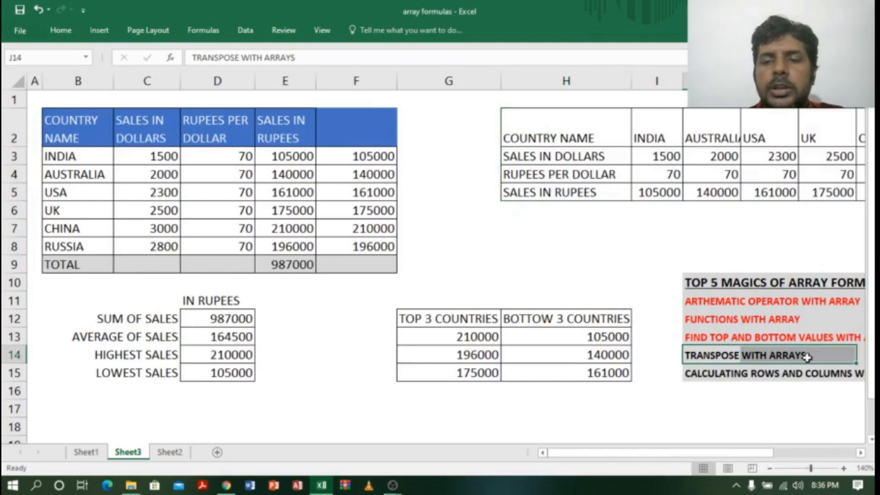
{"action": "left_click", "coordinate": [61, 31]}
{"action": "left_click", "coordinate": [217, 75]}
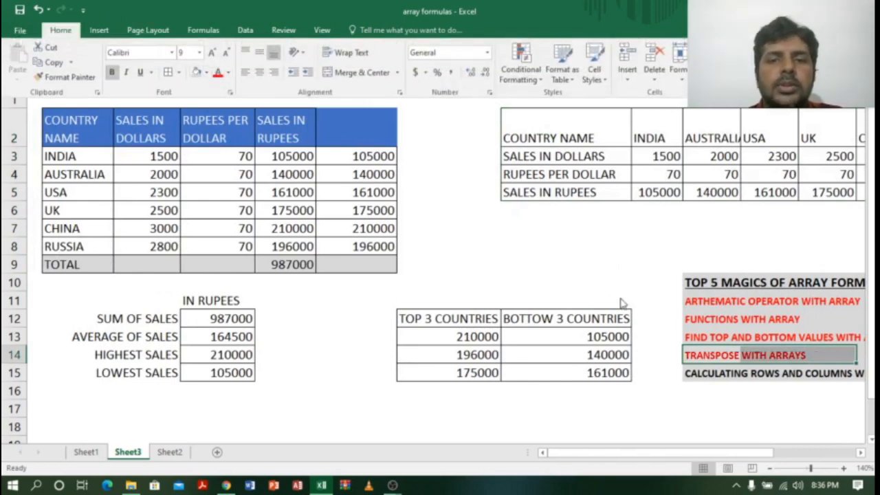
Switch to Sheet2 for the rows-and-columns topic and clear the multiplication results from C3:L7.
{"action": "left_click", "coordinate": [760, 377]}
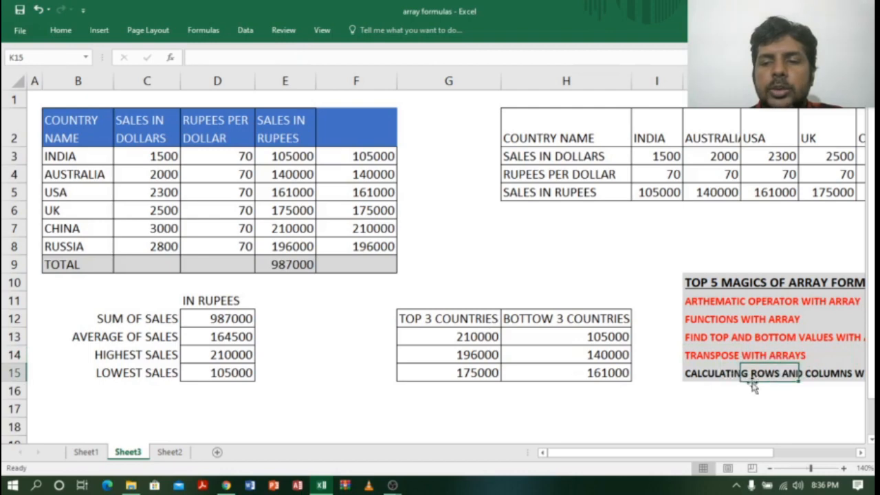
{"action": "left_click", "coordinate": [170, 452]}
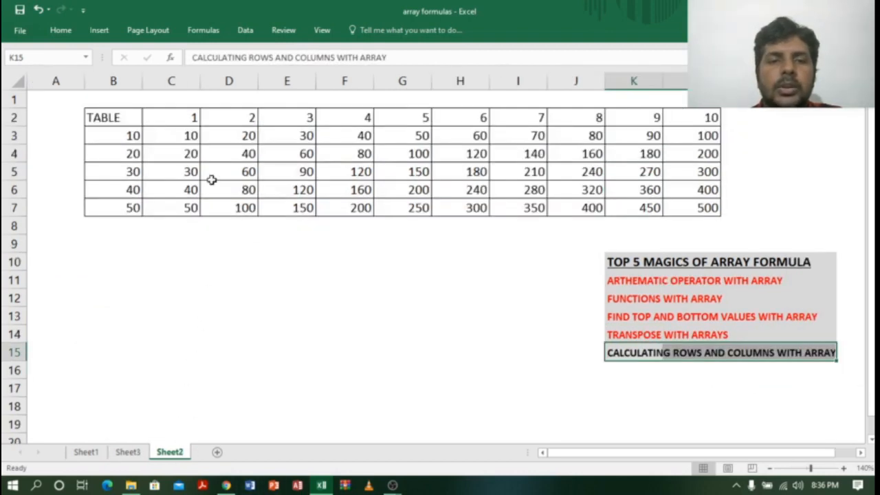
{"action": "left_click_drag", "start_coordinate": [183, 137], "coordinate": [704, 204]}
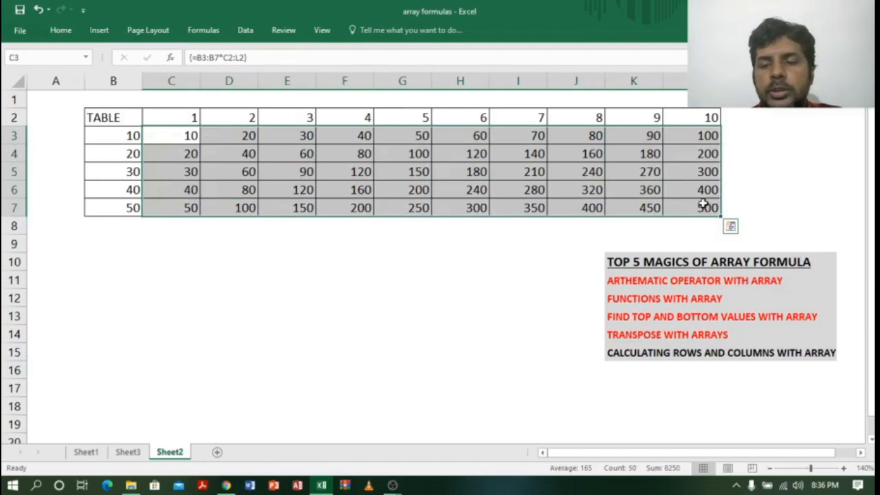
{"action": "key", "text": "Delete"}
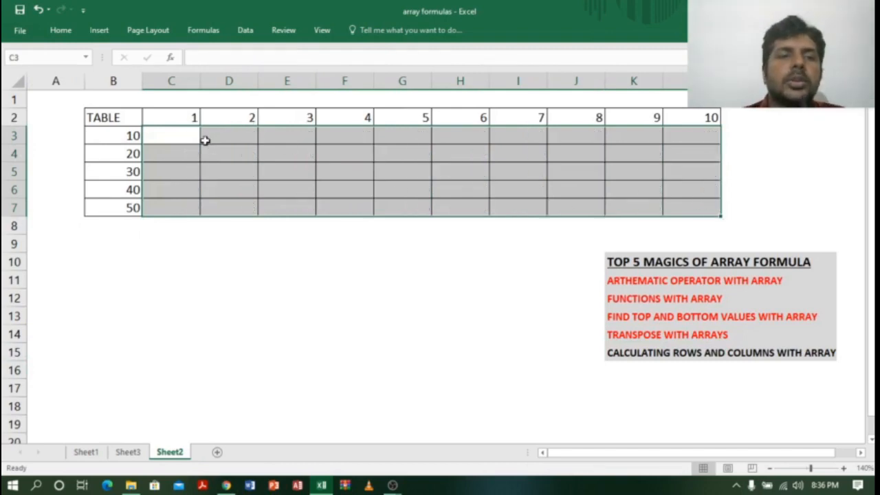
{"action": "left_click", "coordinate": [175, 169]}
{"action": "left_click", "coordinate": [158, 135]}
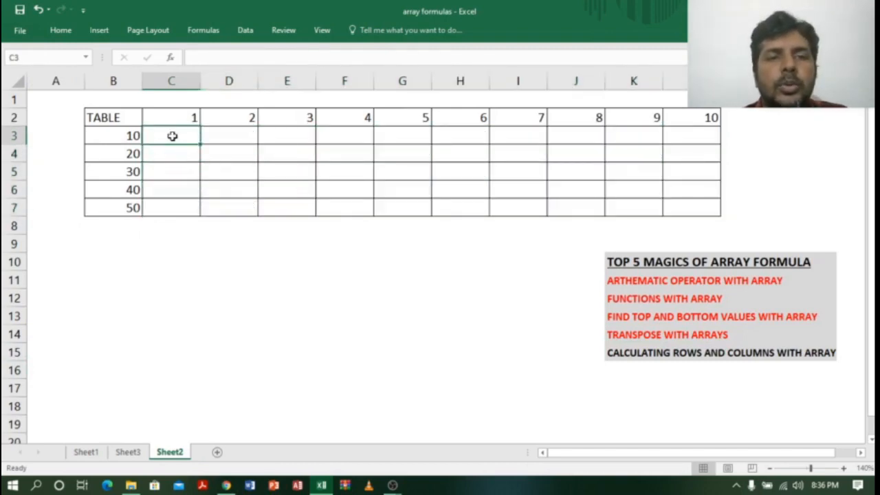
{"action": "left_click", "coordinate": [179, 115]}
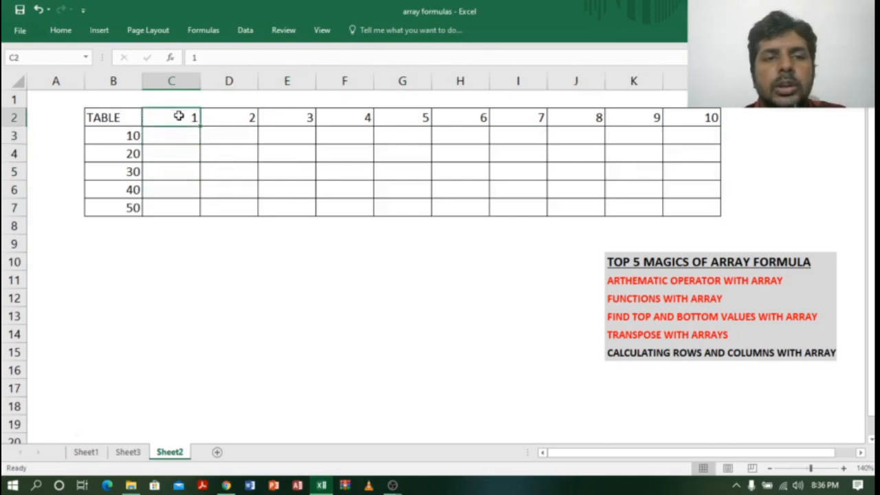
{"action": "left_click", "coordinate": [176, 133]}
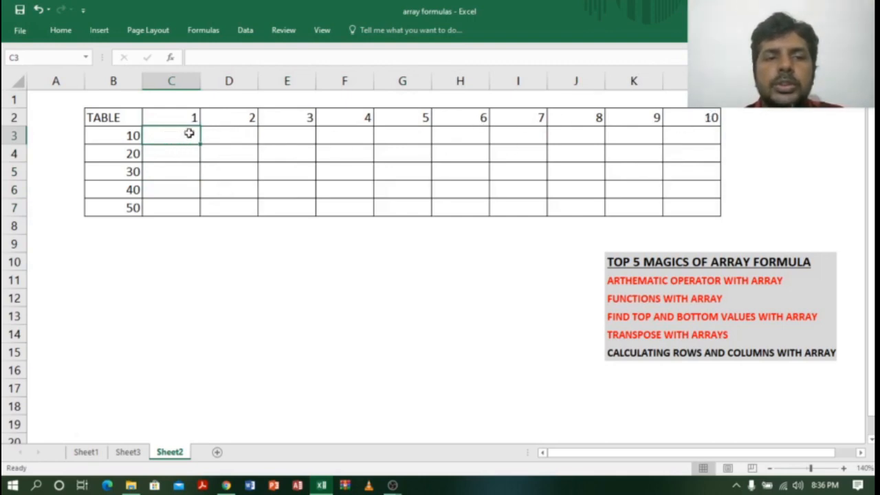
Enter the array formula {=B3*C2:L2} across C3:L3 to multiply the row value in B3 by every column heading.
{"action": "left_click_drag", "start_coordinate": [190, 133], "coordinate": [700, 139]}
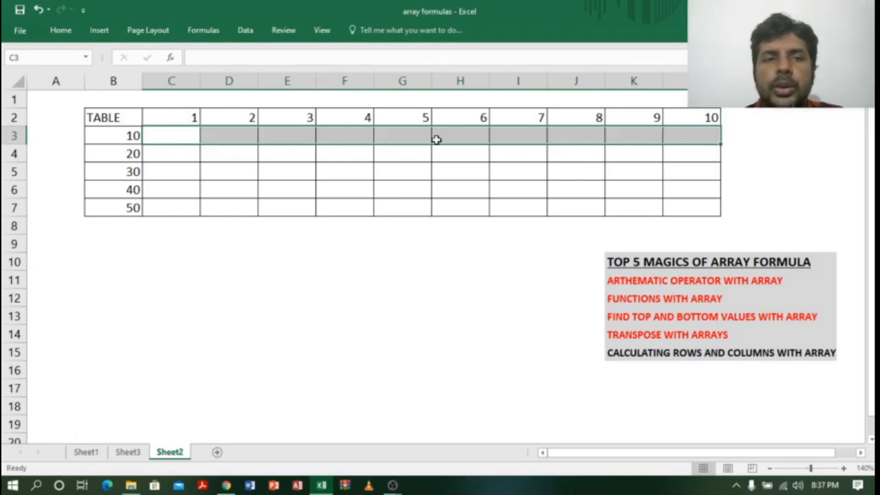
{"action": "left_click", "coordinate": [230, 55]}
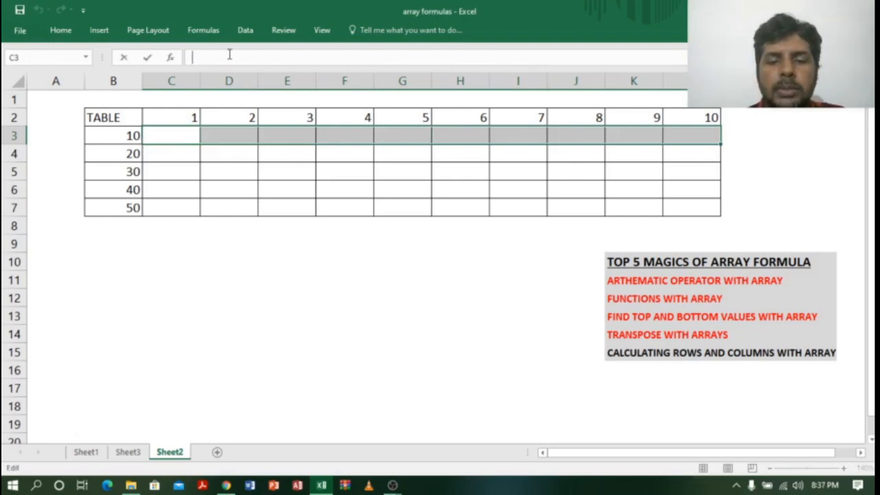
{"action": "type", "text": "="}
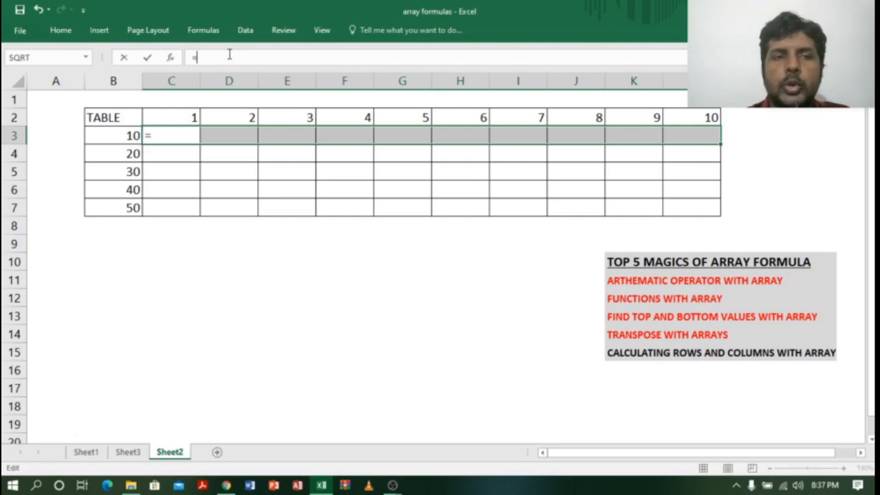
{"action": "left_click", "coordinate": [126, 135]}
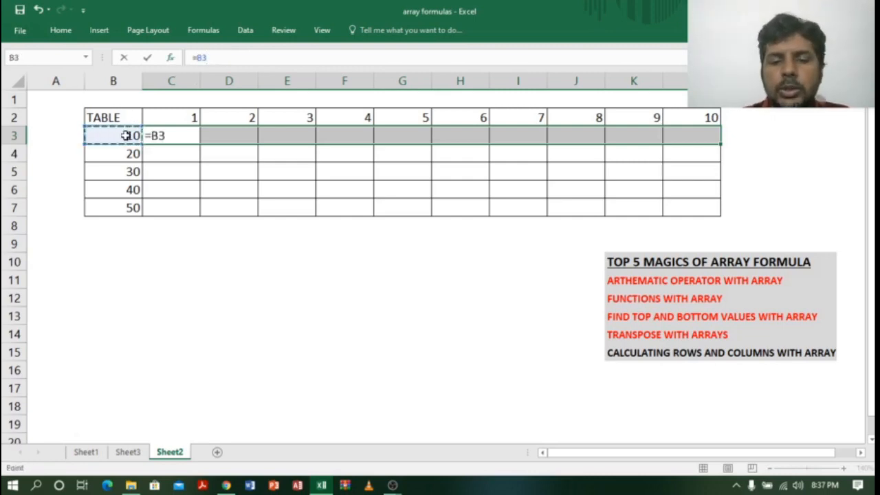
{"action": "type", "text": "*"}
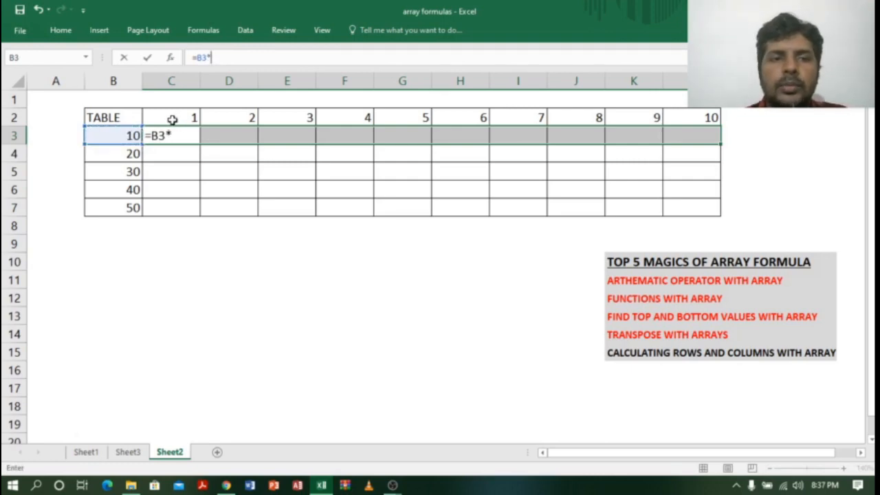
{"action": "left_click_drag", "start_coordinate": [172, 118], "coordinate": [694, 114]}
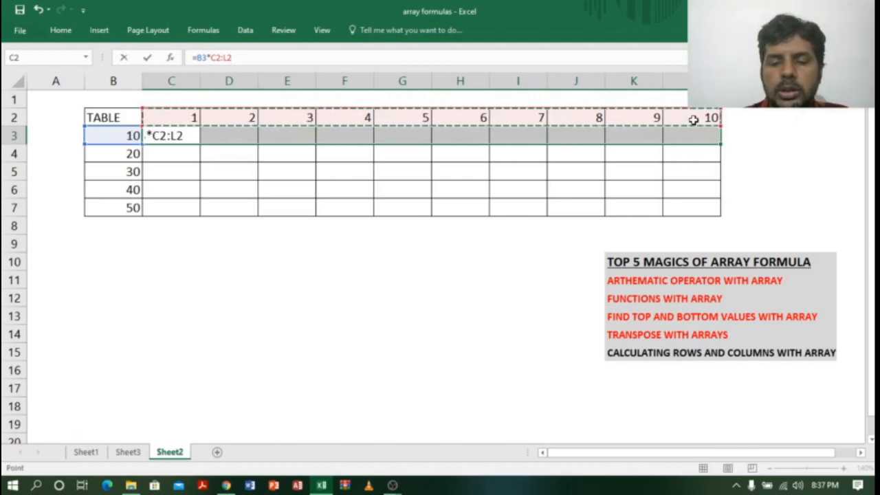
{"action": "key", "text": "ctrl+shift+Return"}
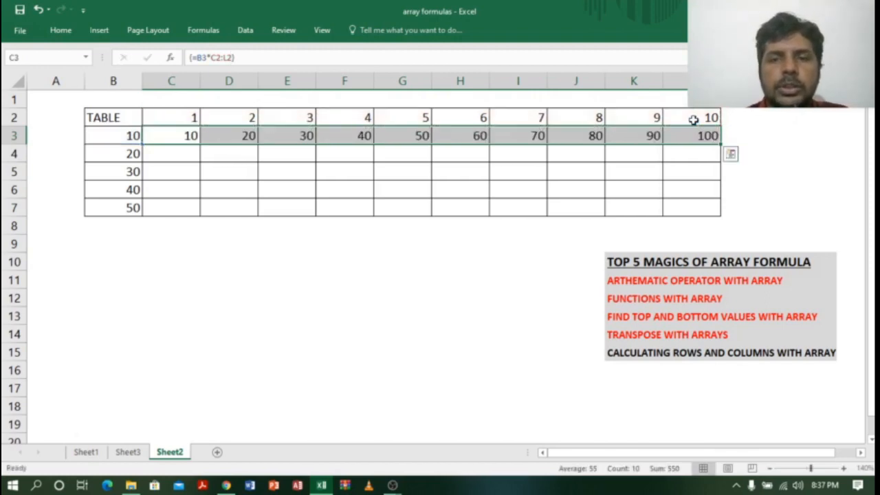
{"action": "left_click", "coordinate": [220, 169]}
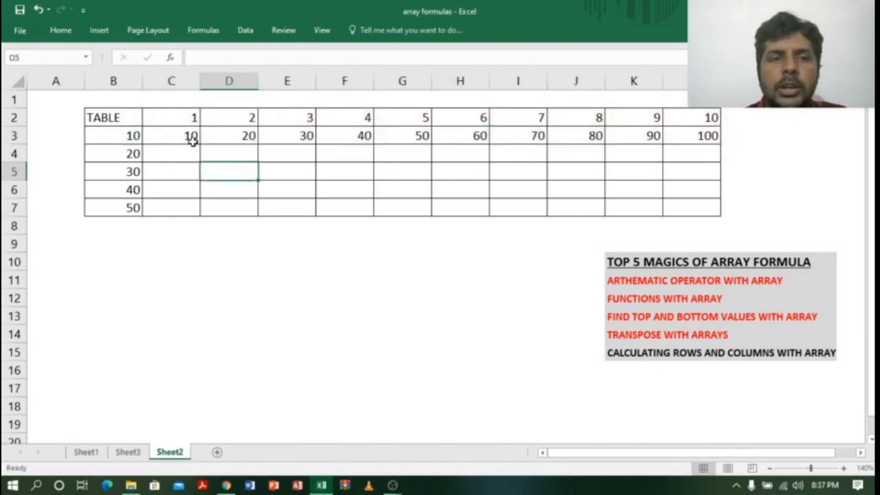
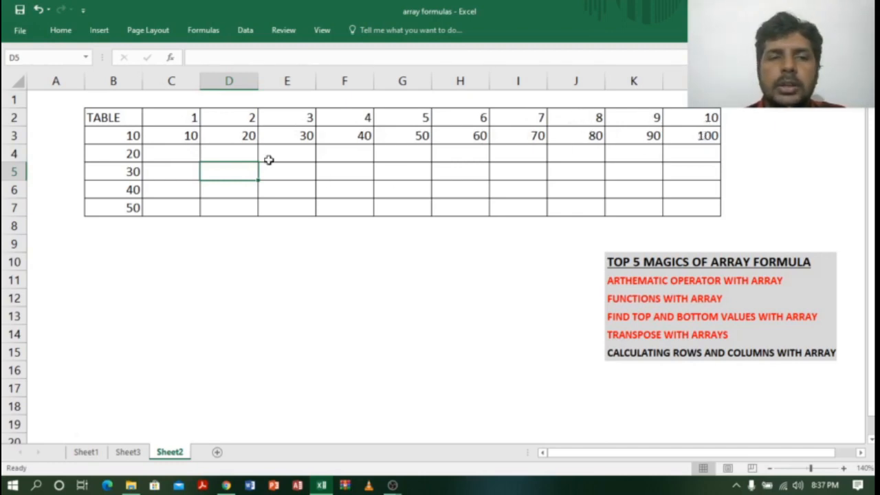
Clear the multiplication results from C3:L3.
{"action": "left_click_drag", "start_coordinate": [186, 137], "coordinate": [670, 135]}
{"action": "key", "text": "Delete"}
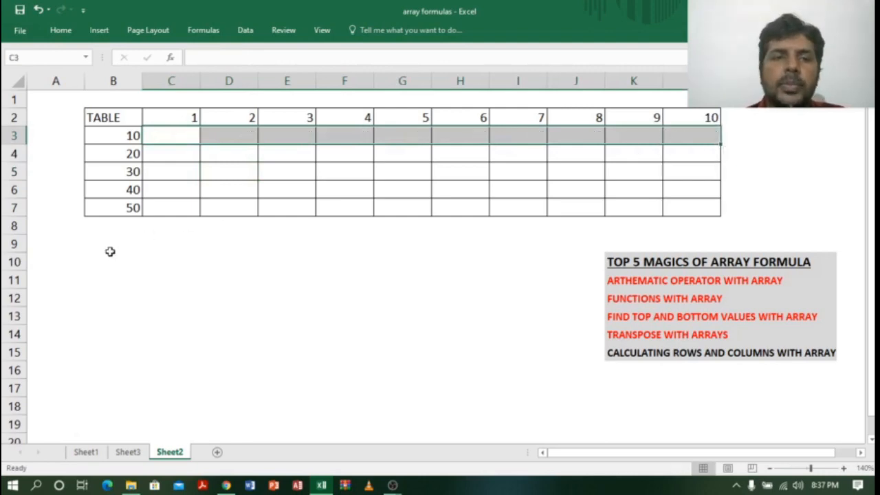
{"action": "left_click", "coordinate": [344, 244]}
Enter the array formula {=B3:B7*D2} down D3:D7 to multiply every row value by the column heading in D2.
{"action": "left_click_drag", "start_coordinate": [241, 135], "coordinate": [234, 202]}
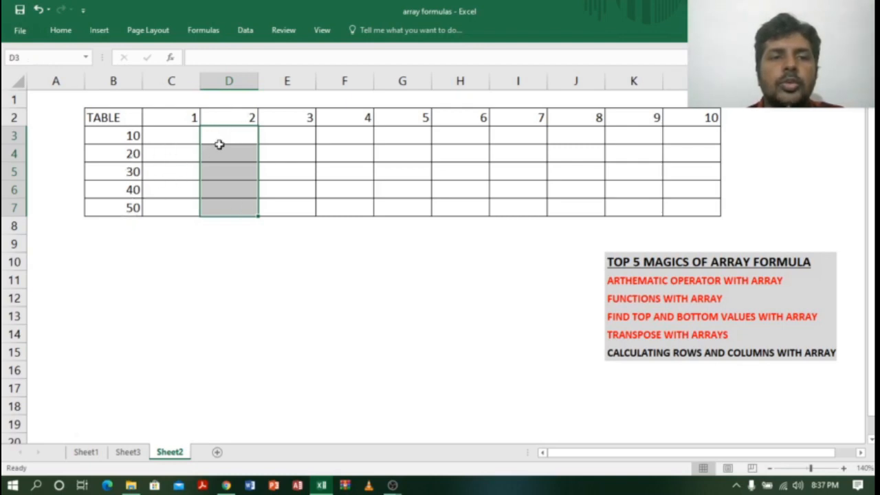
{"action": "left_click_drag", "start_coordinate": [222, 133], "coordinate": [224, 211]}
{"action": "left_click", "coordinate": [222, 61]}
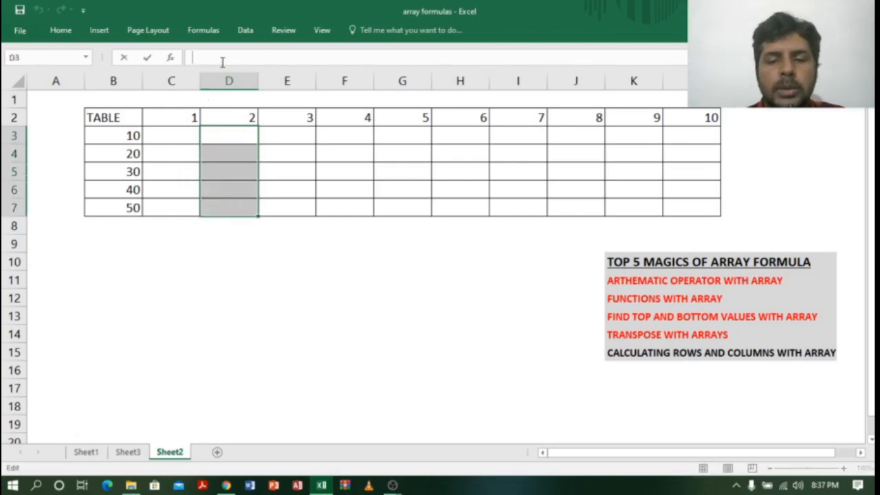
{"action": "type", "text": "="}
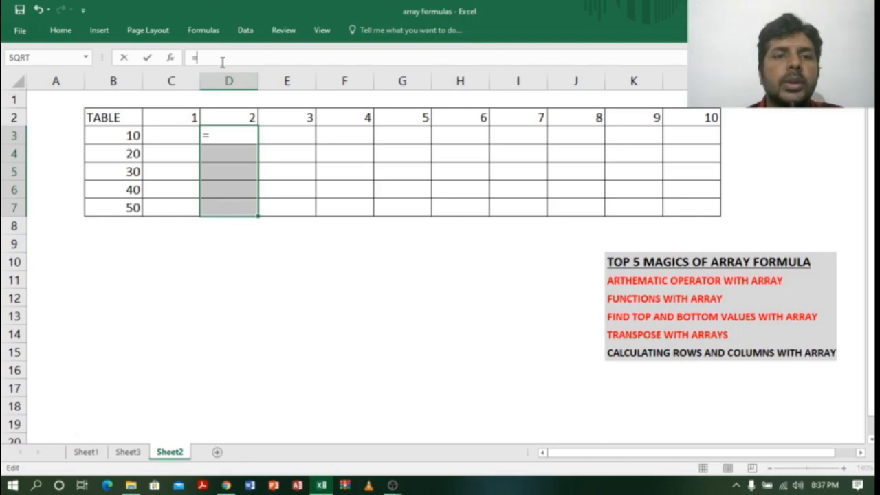
{"action": "left_click_drag", "start_coordinate": [126, 135], "coordinate": [130, 209]}
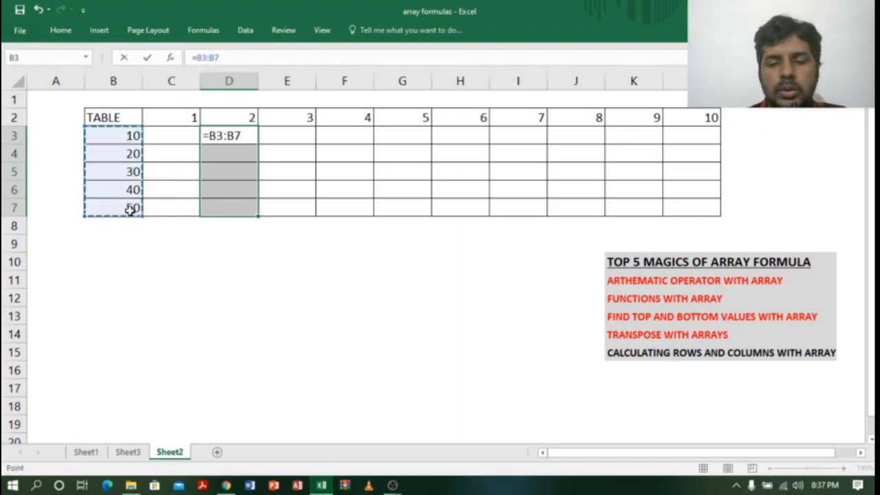
{"action": "type", "text": "*"}
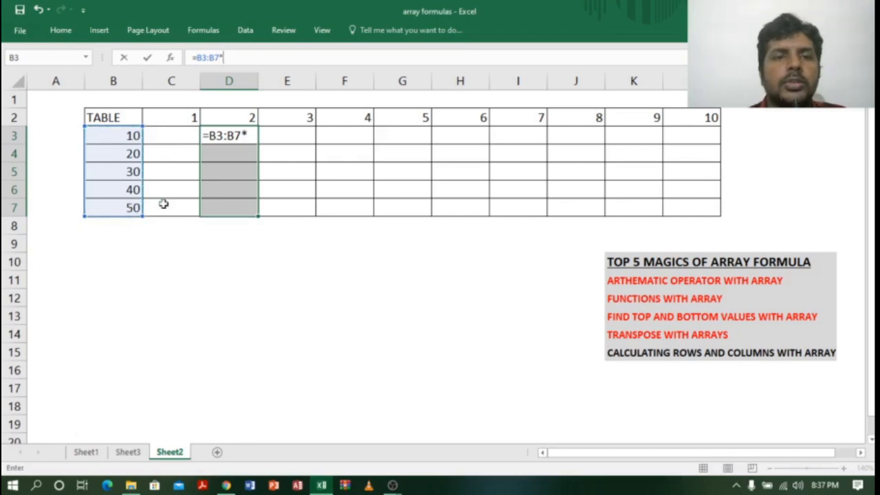
{"action": "left_click", "coordinate": [234, 119]}
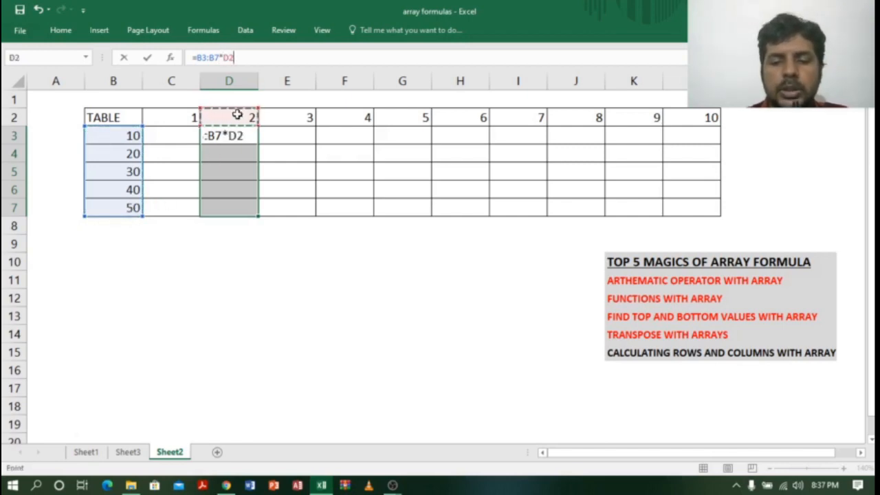
{"action": "key", "text": "ctrl+shift+Return"}
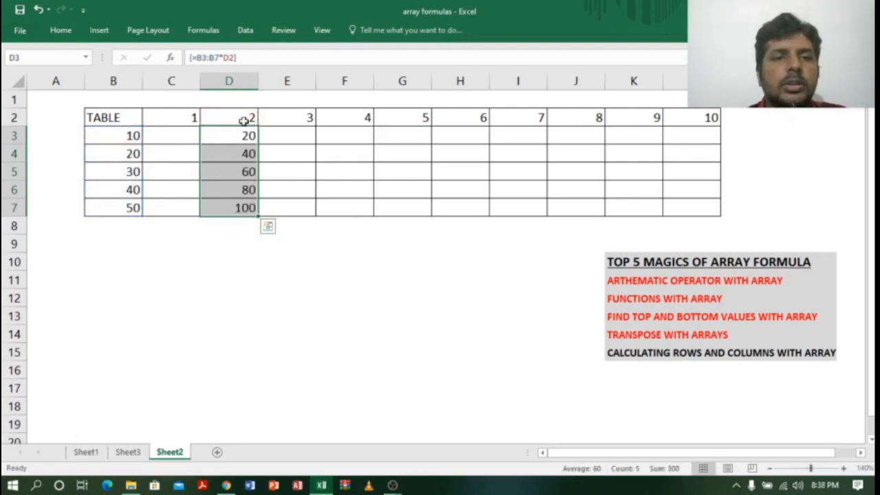
Check the column results in D3:D7 against their shared array formula and clear them from the table.
{"action": "left_click", "coordinate": [240, 120]}
{"action": "left_click", "coordinate": [236, 136]}
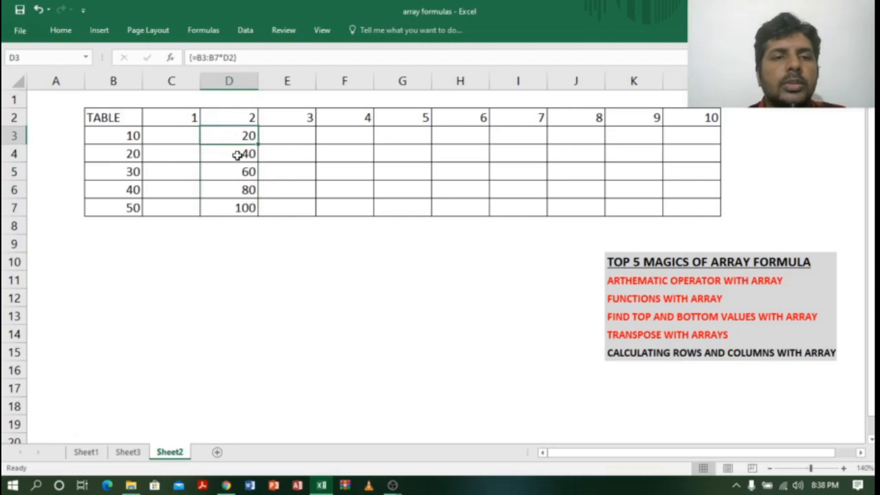
{"action": "left_click", "coordinate": [237, 155]}
{"action": "left_click", "coordinate": [241, 171]}
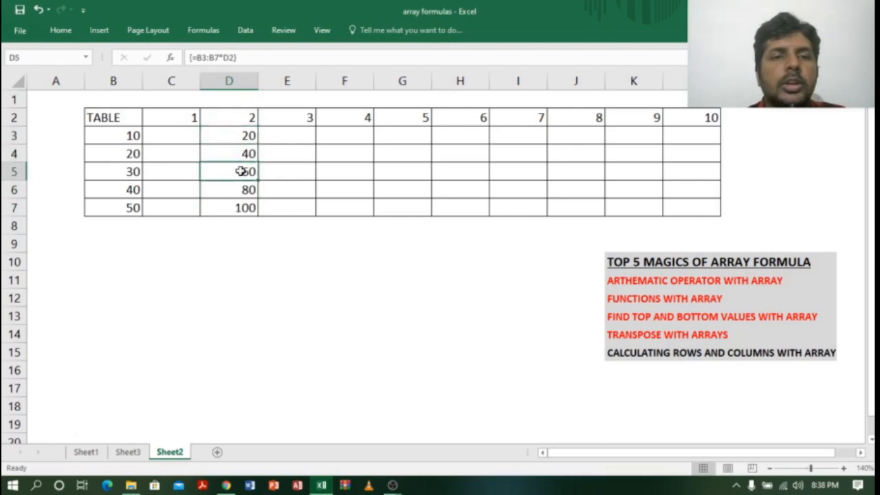
{"action": "left_click", "coordinate": [243, 190]}
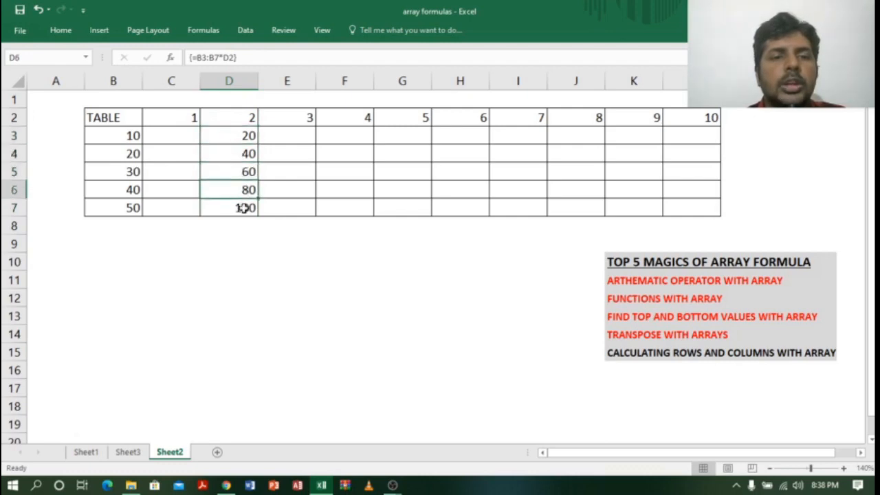
{"action": "left_click_drag", "start_coordinate": [229, 141], "coordinate": [246, 209]}
{"action": "key", "text": "Delete"}
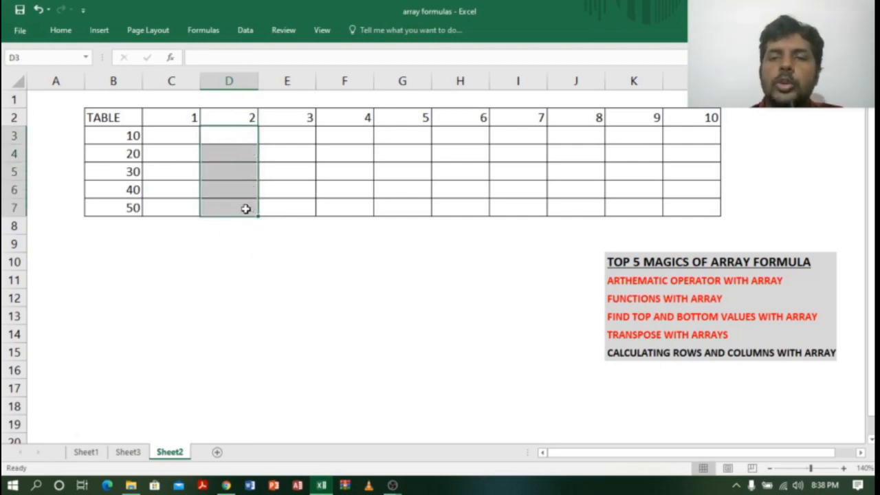
{"action": "left_click", "coordinate": [310, 294]}
Enter the array formula {=B3:B7*C2:L2} across C3:L7 to fill the whole multiplication table at once.
{"action": "mouse_move", "coordinate": [164, 132]}
{"action": "left_mouse_down"}
{"action": "mouse_move", "coordinate": [230, 169]}
{"action": "mouse_move", "coordinate": [515, 204]}
{"action": "mouse_move", "coordinate": [703, 204]}
{"action": "left_mouse_up"}
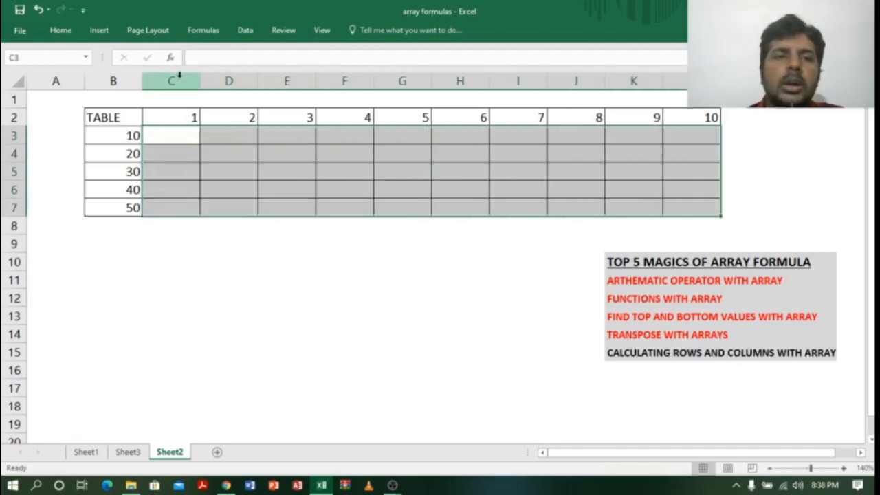
{"action": "left_click", "coordinate": [220, 58]}
{"action": "type", "text": "="}
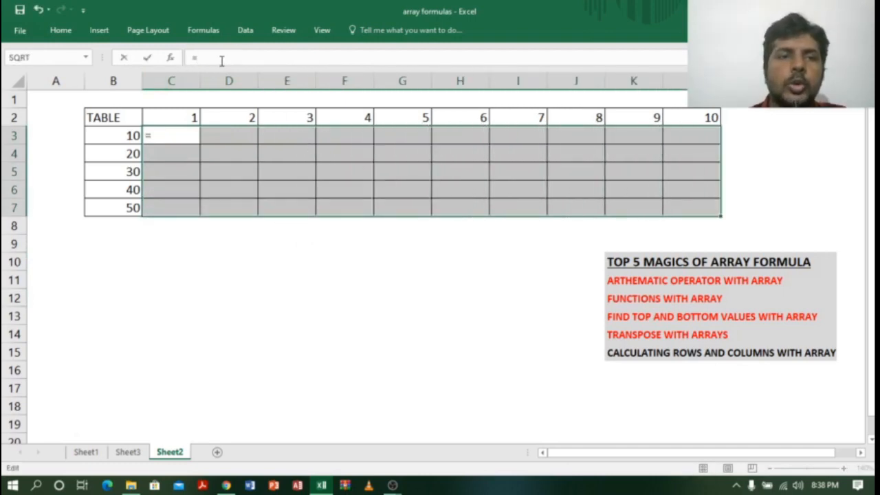
{"action": "left_click_drag", "start_coordinate": [120, 137], "coordinate": [118, 208]}
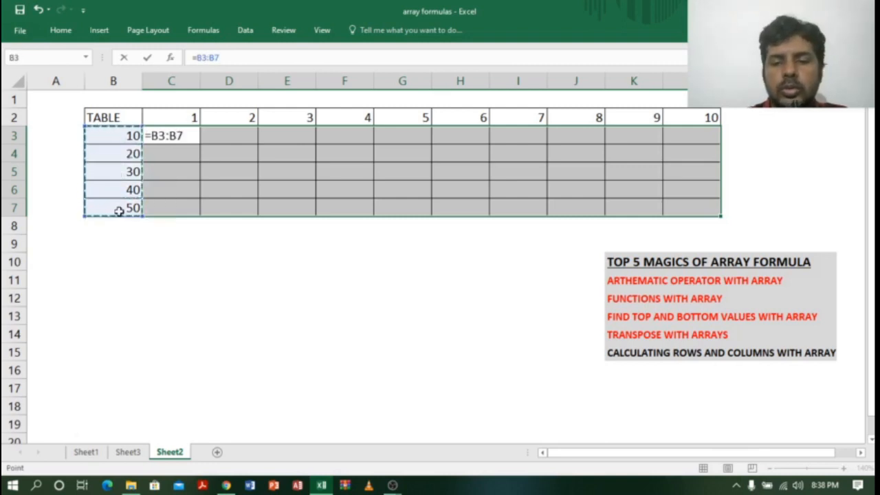
{"action": "type", "text": "*"}
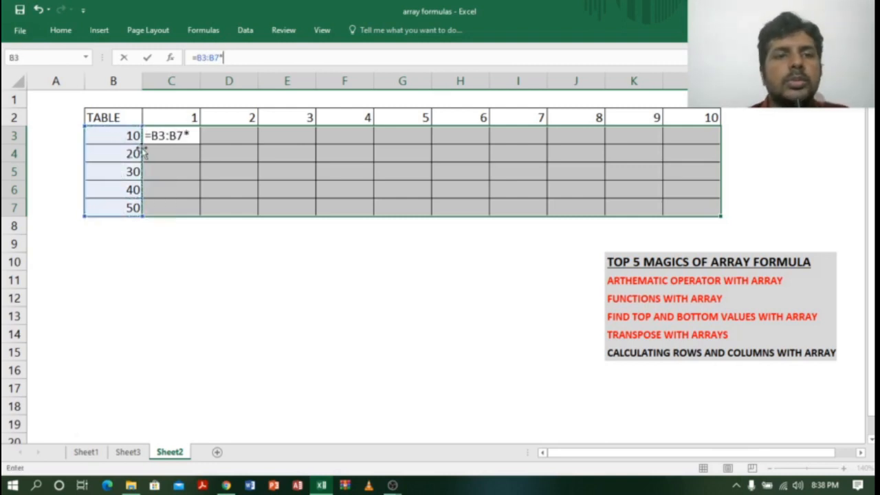
{"action": "left_click_drag", "start_coordinate": [177, 116], "coordinate": [688, 114]}
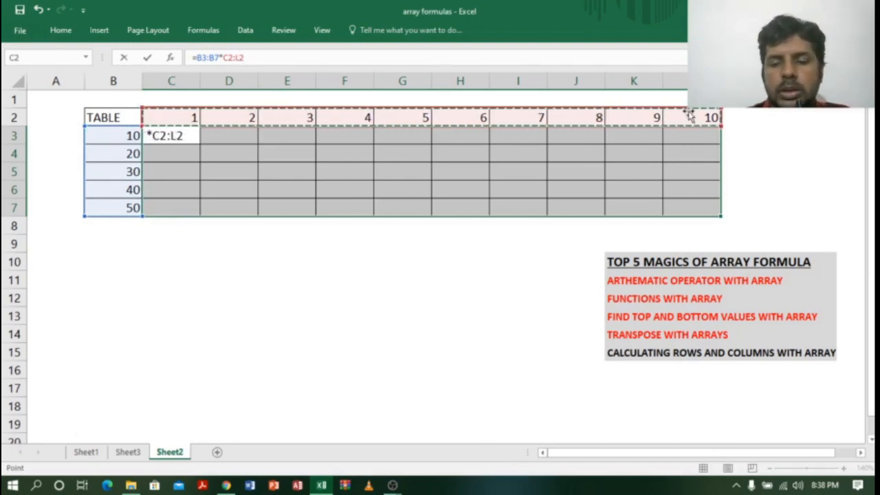
{"action": "key", "text": "ctrl+shift+Return"}
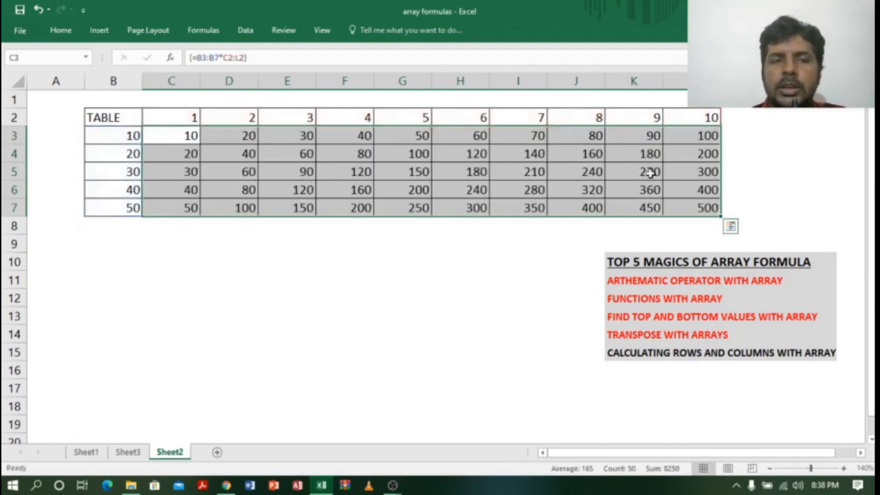
{"action": "left_click", "coordinate": [231, 172]}
{"action": "left_click_drag", "start_coordinate": [192, 138], "coordinate": [692, 209]}
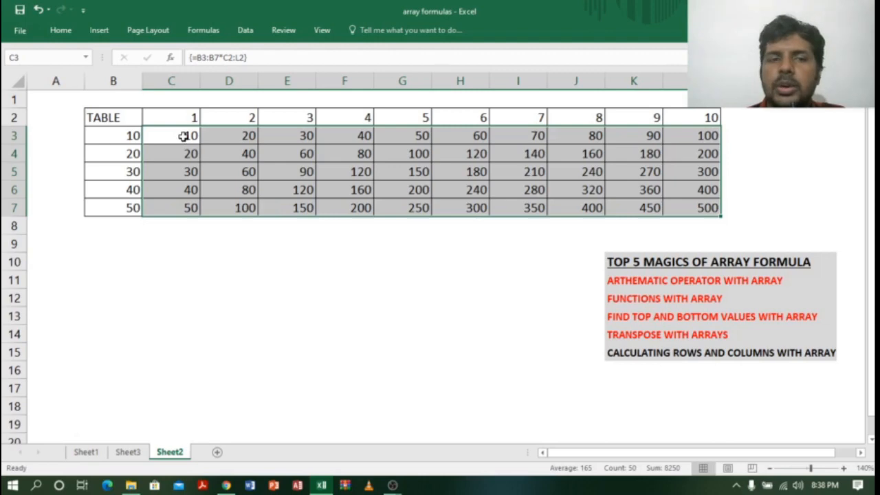
{"action": "left_click_drag", "start_coordinate": [184, 136], "coordinate": [696, 207]}
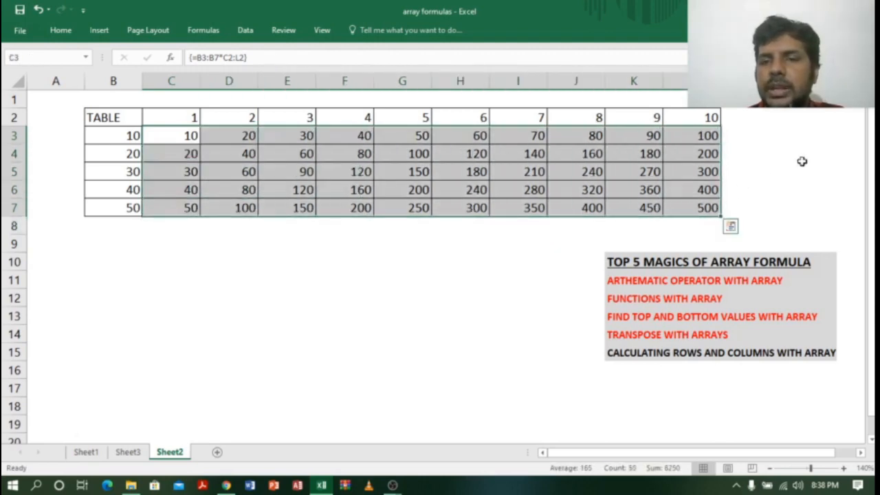
{"action": "left_click", "coordinate": [802, 161]}
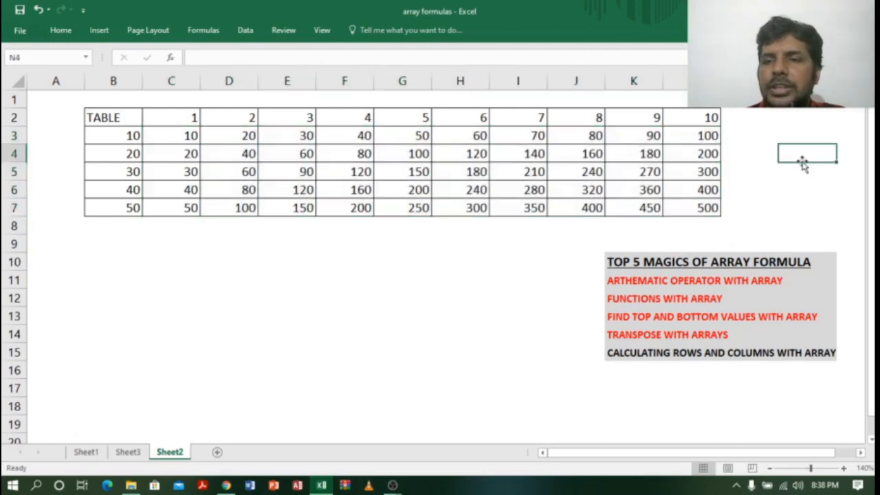